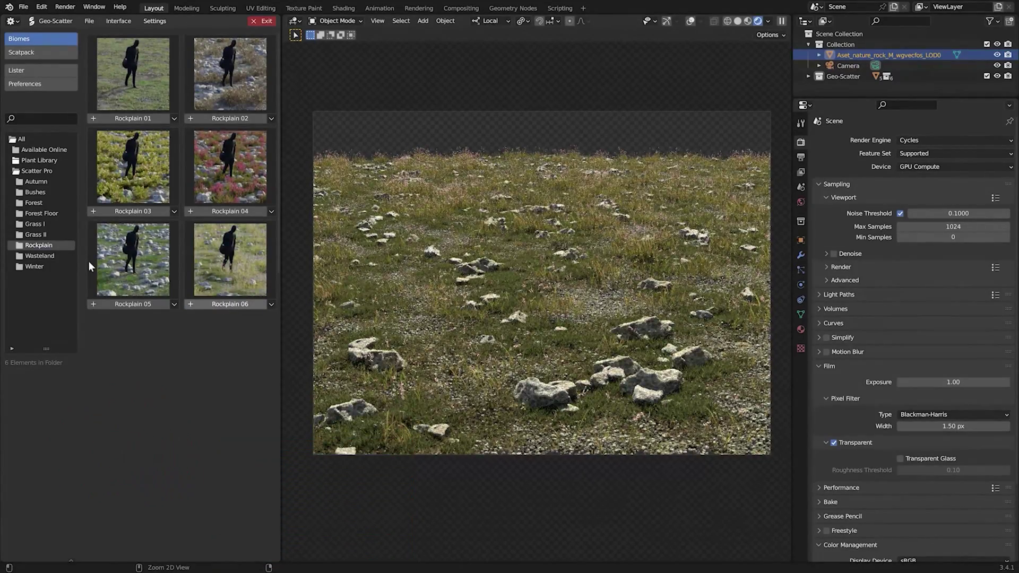
Step: Browse the Wasteland and Bushes biome presets and scatter Bushes 08 onto the ground
click(39, 256)
click(35, 192)
click(233, 397)
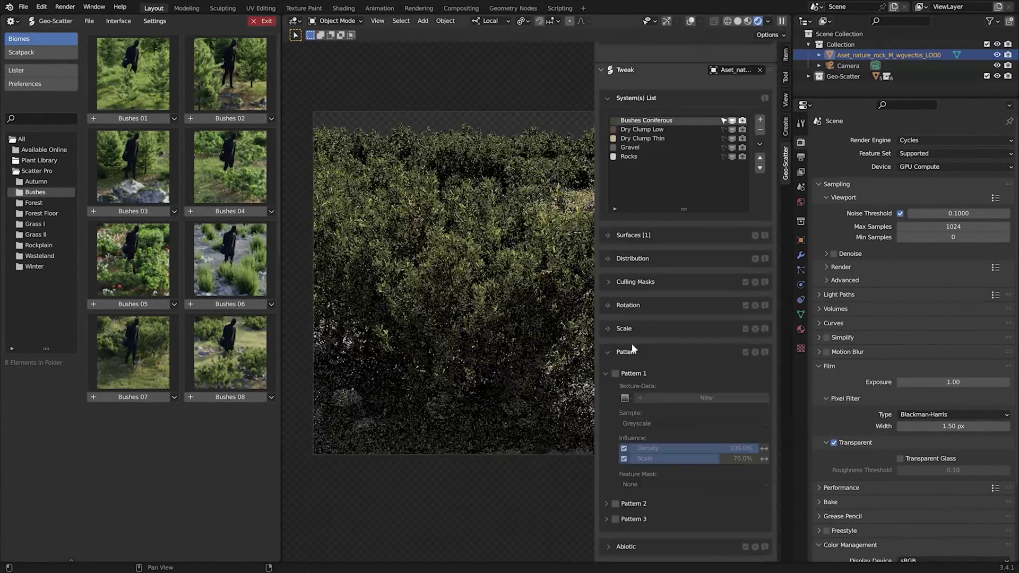
Step: Open the Tweak scatter settings and look over the Rockplain 04 scatter systems
click(122, 304)
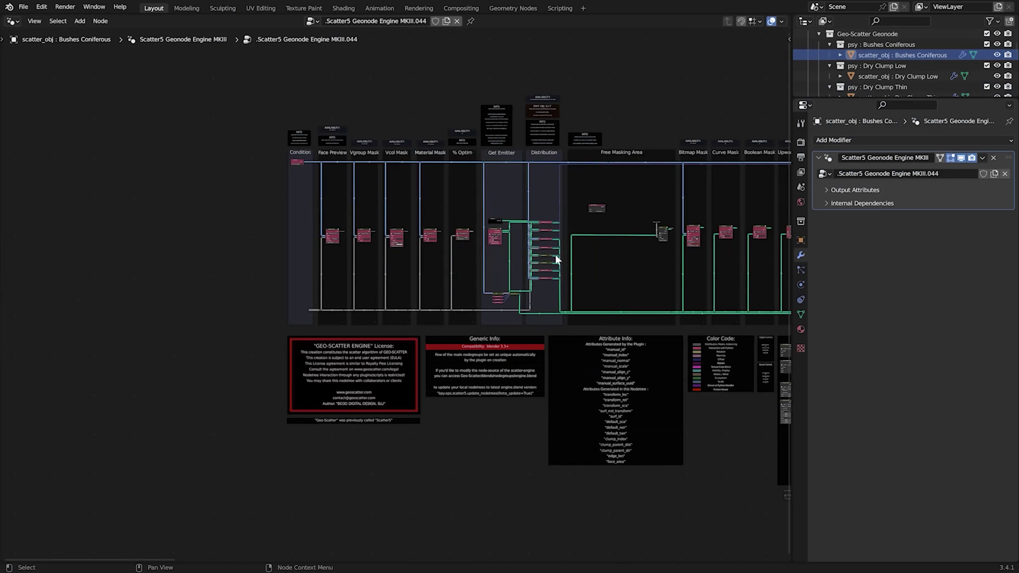
scroll(555, 257, down, 3)
mouse_move(334, 237)
middle_down()
mouse_move(638, 263)
mouse_move(319, 229)
middle_up()
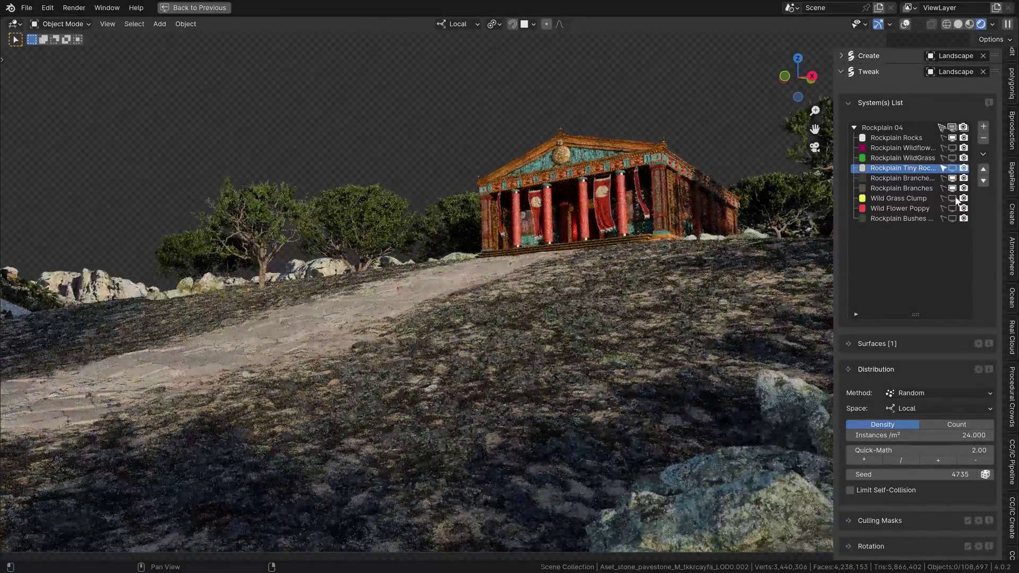
Step: Show Wild Grass Clump, Rockplain Bushes, Rockplain Wildflowers and Wild Flower Poppy in the viewport
click(953, 198)
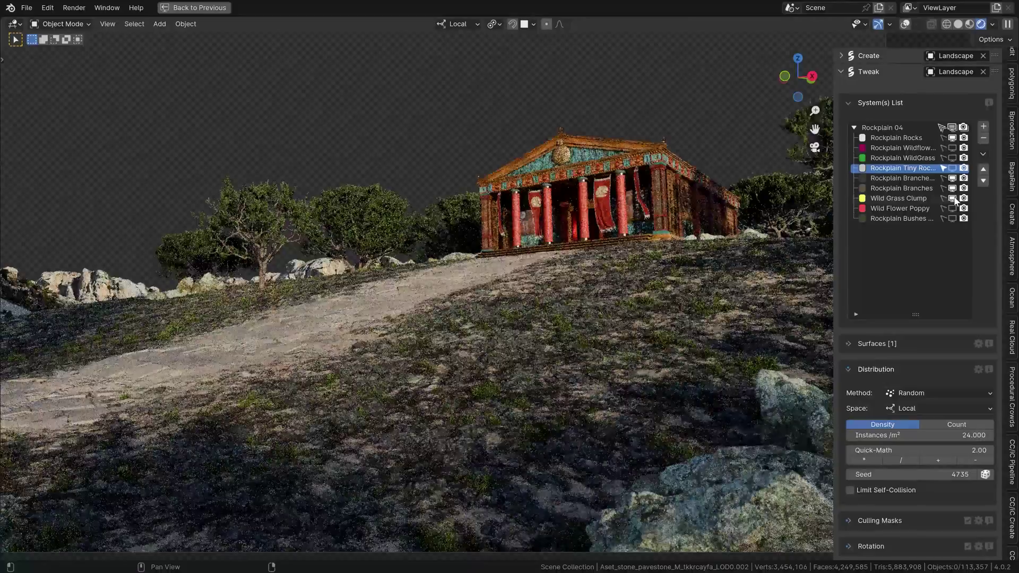
click(953, 218)
click(952, 148)
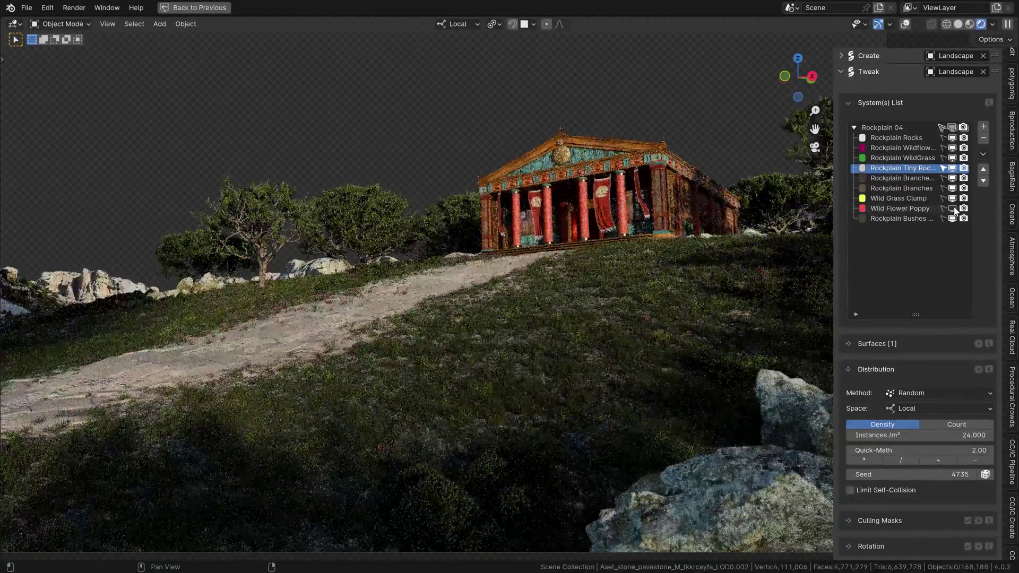
click(952, 208)
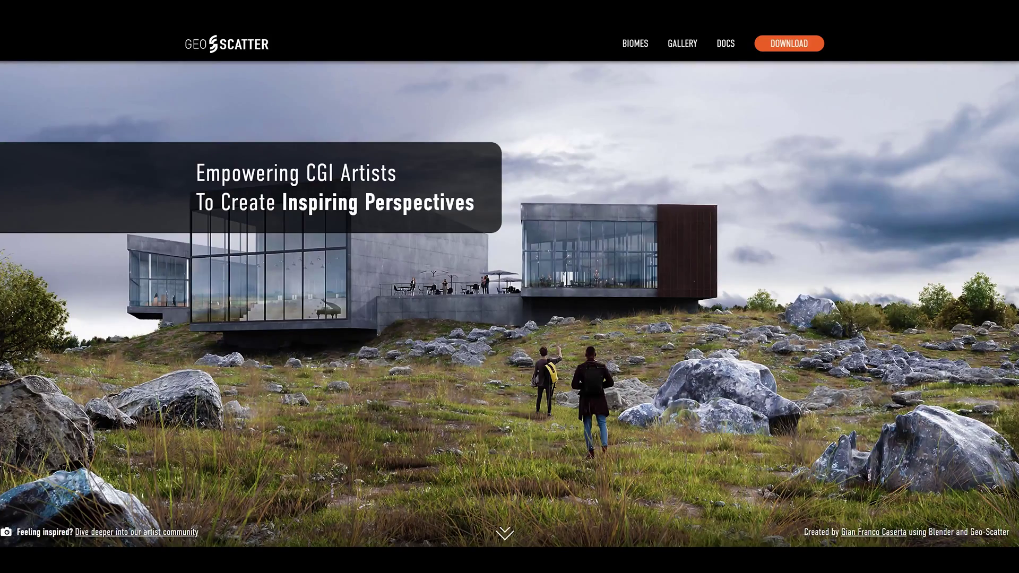
Step: On the Geo-Scatter homepage, switch the download card to BIOME READER and scroll to its sign-up form
scroll(374, 231, down, 5)
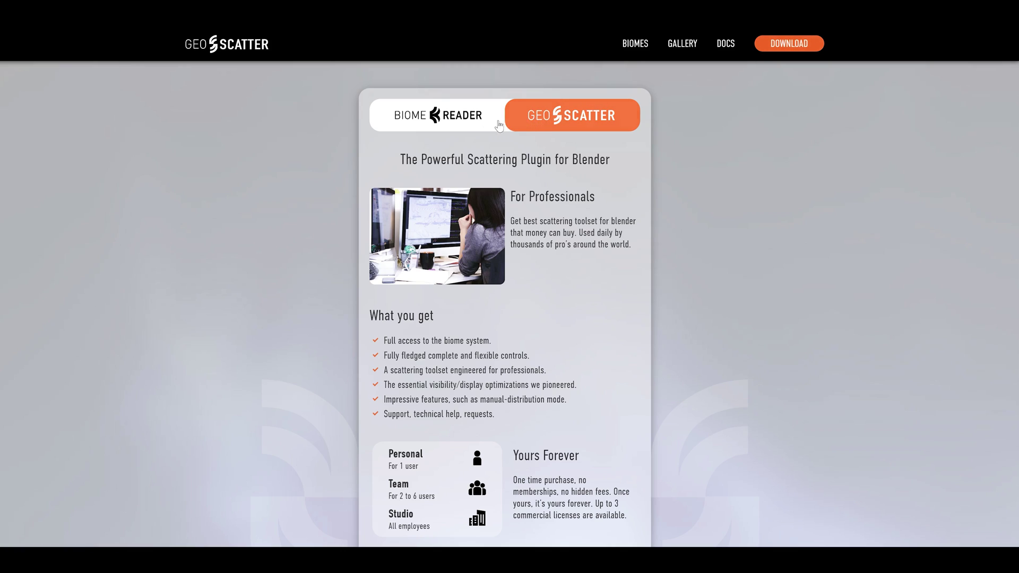
click(452, 123)
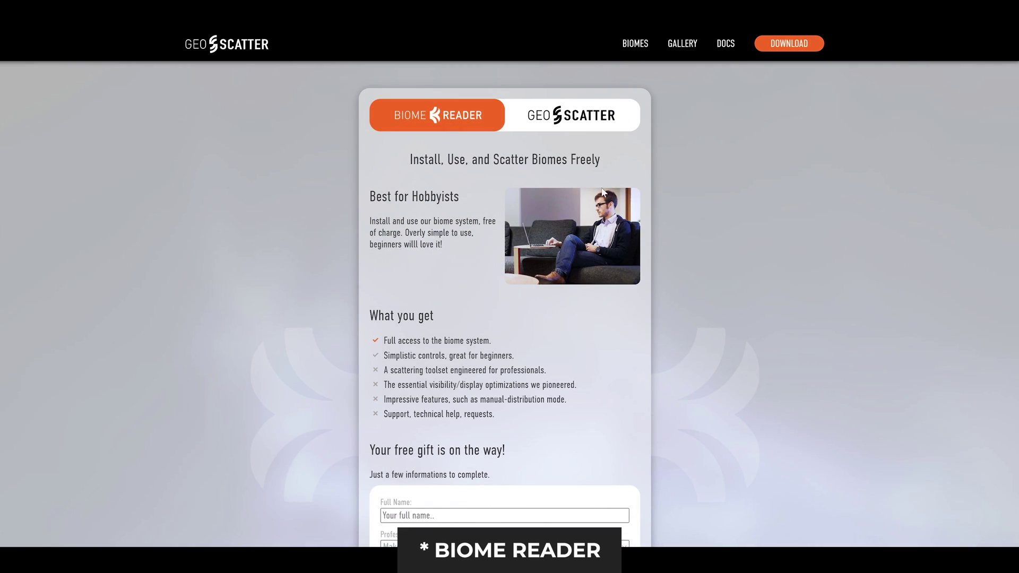
scroll(492, 274, down, 2)
scroll(492, 274, down, 3)
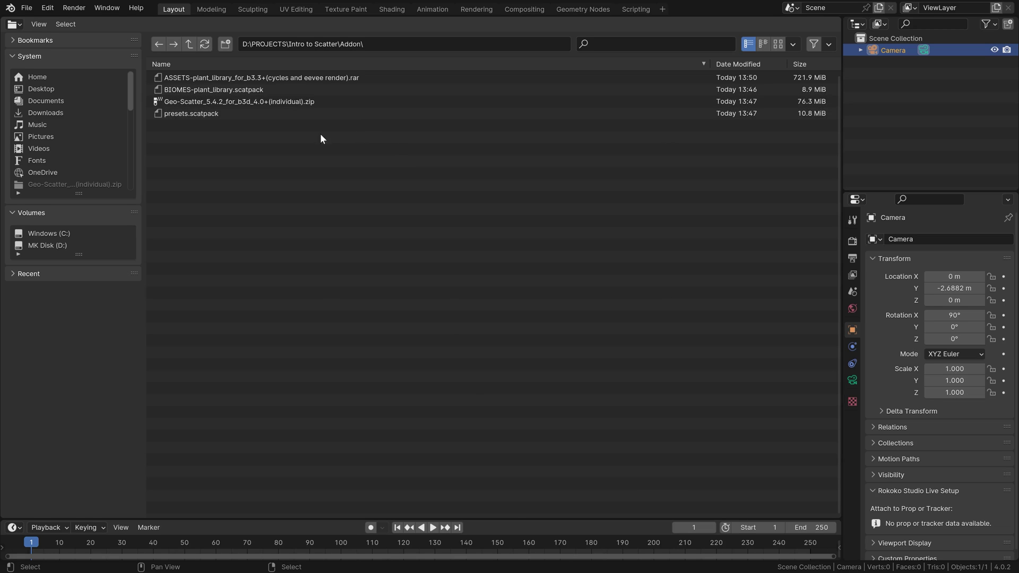
click(292, 104)
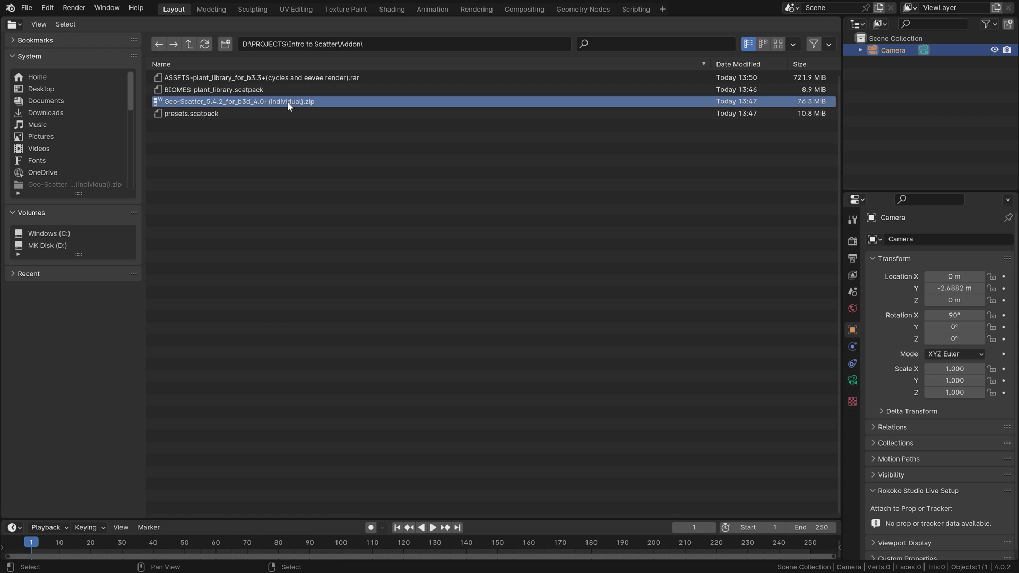
click(228, 90)
click(204, 113)
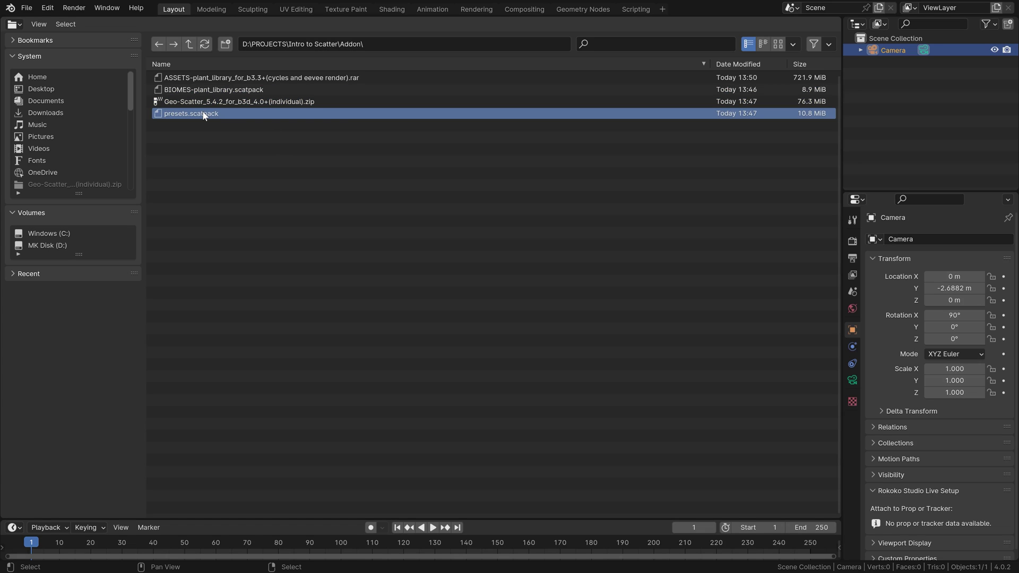
click(220, 79)
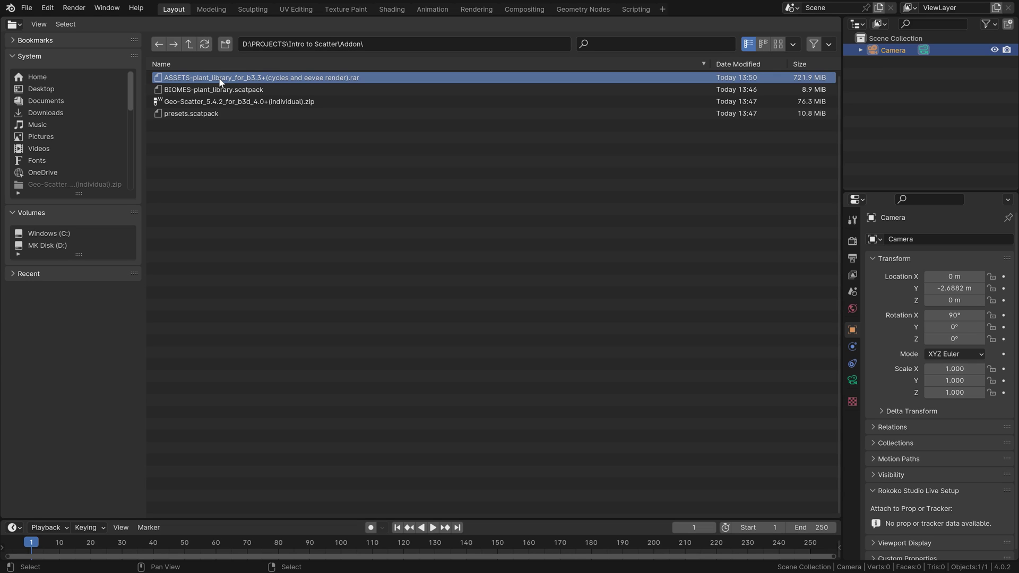
Step: Turn the area into Preferences and install the Geo-Scatter 5.4.2 zip as an add-on
click(13, 23)
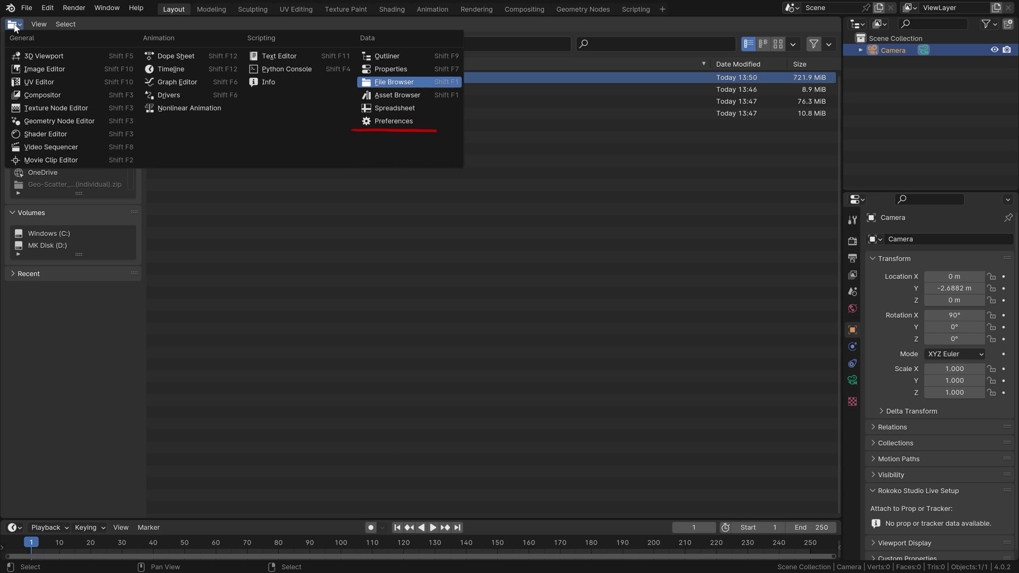
click(382, 121)
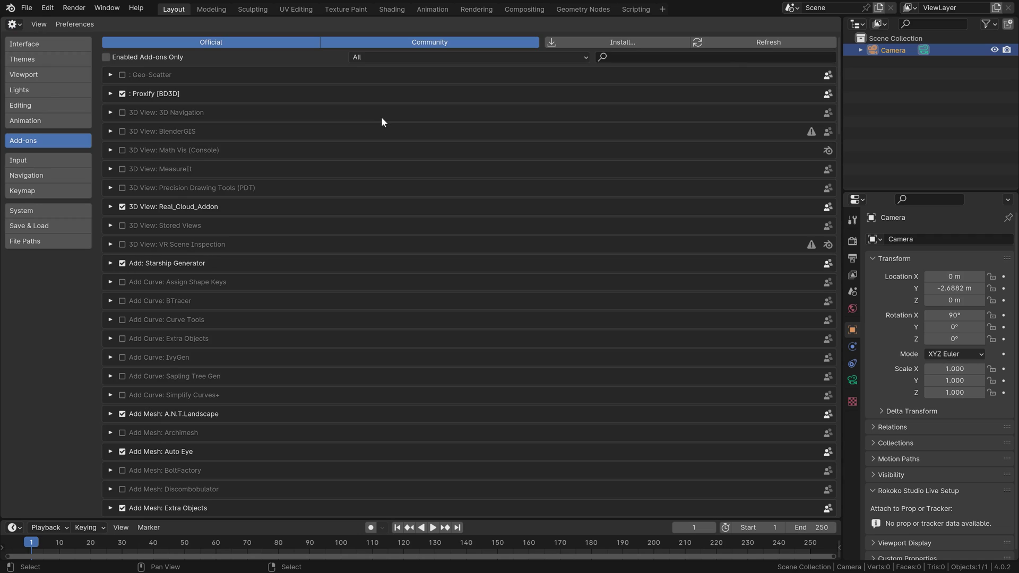
click(650, 42)
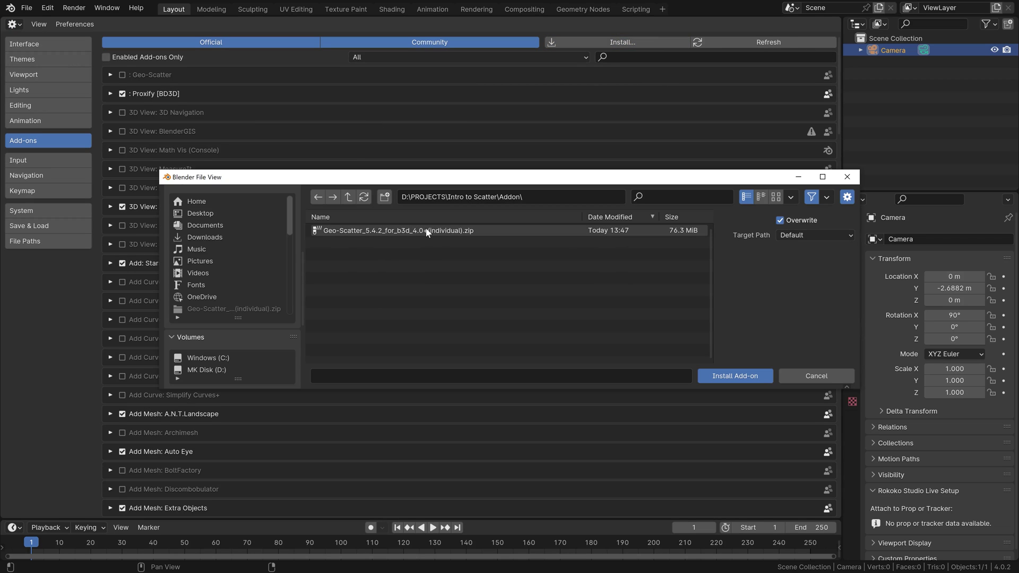
click(734, 381)
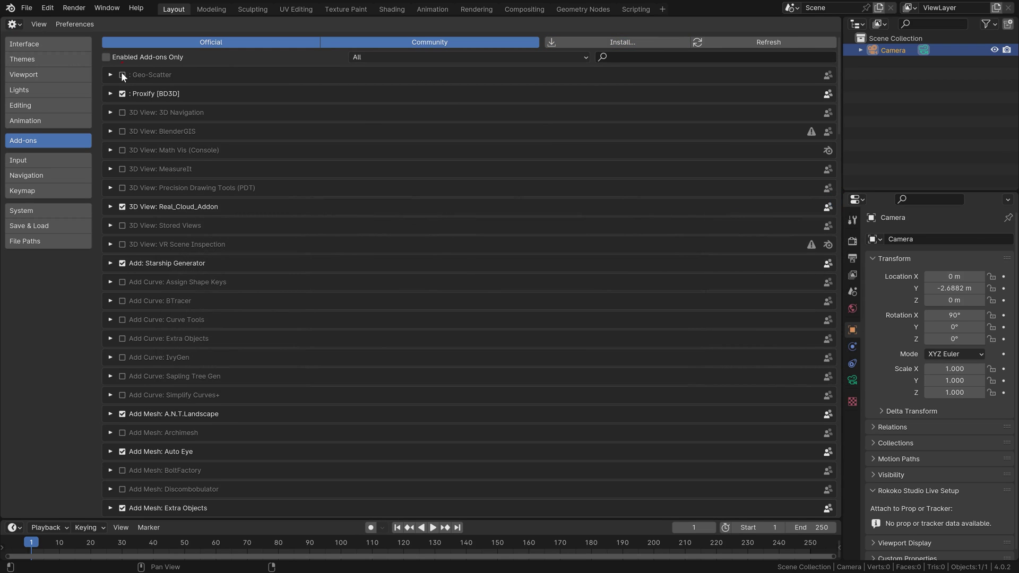
Step: Enable the Geo-Scatter add-on and enter its Plugin Manager
click(122, 75)
click(110, 75)
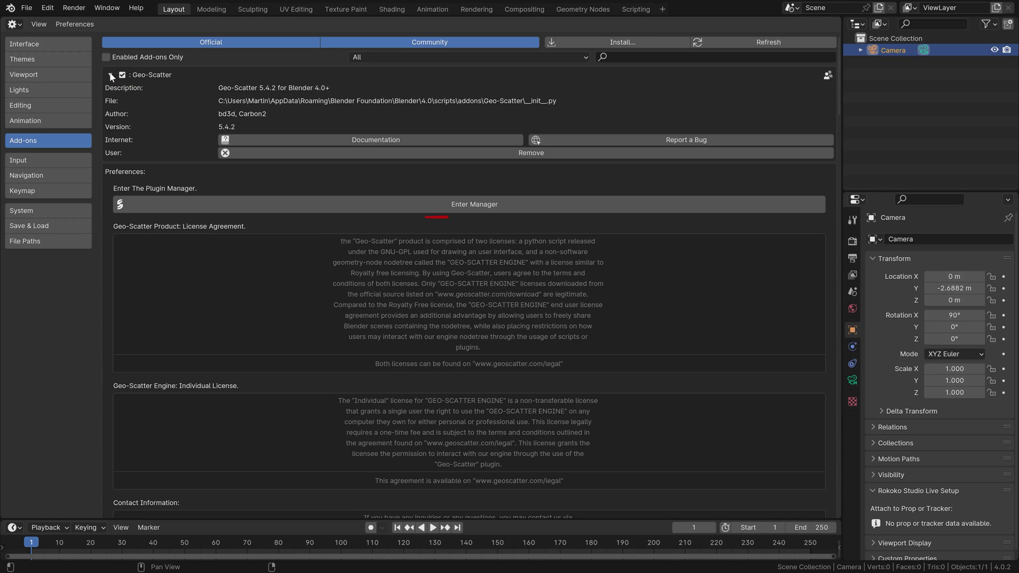
click(474, 205)
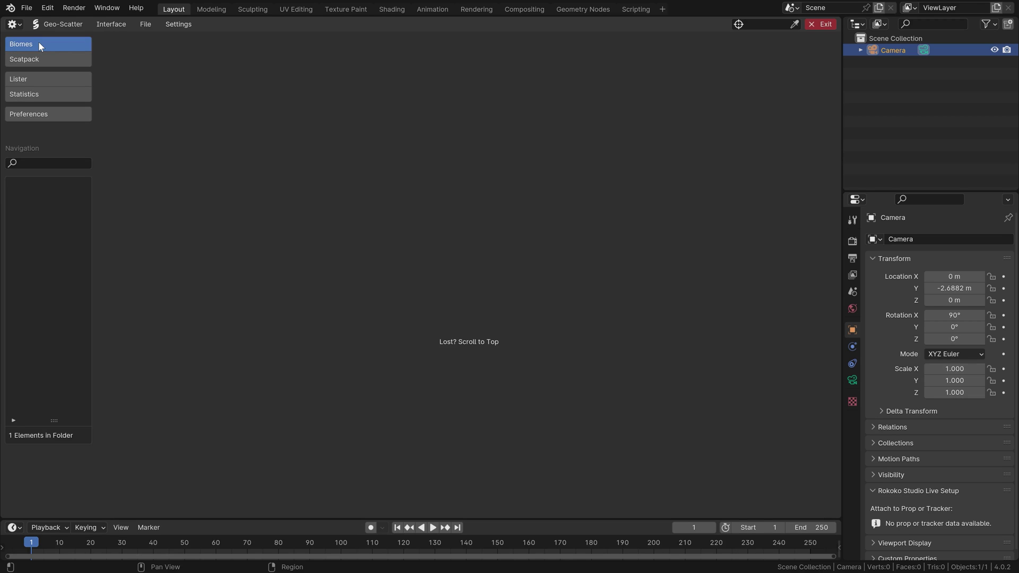
Step: Install the BIOMES-plant_library.scatpack package through Geo-Scatter's Install a Package
click(144, 24)
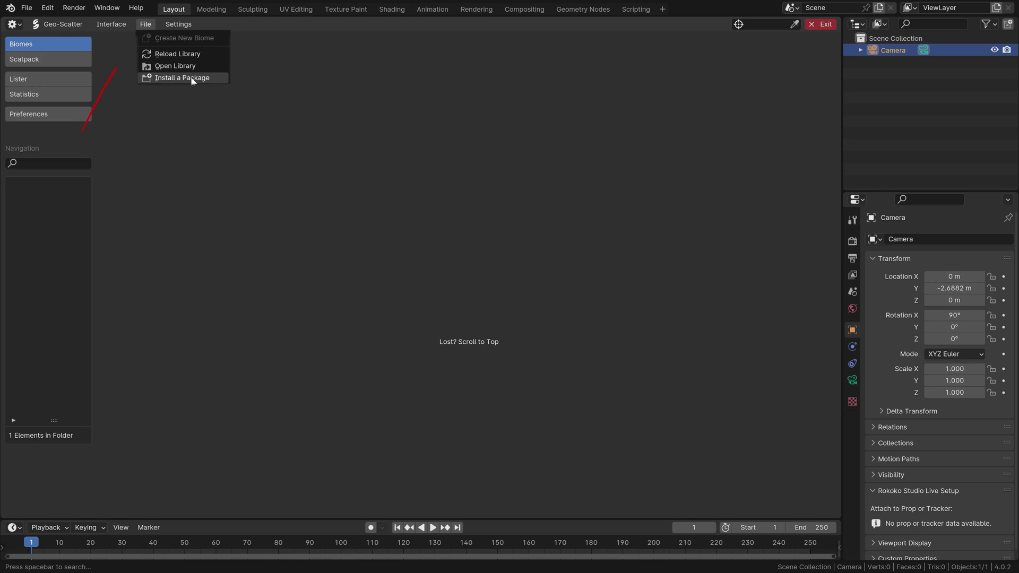
click(192, 78)
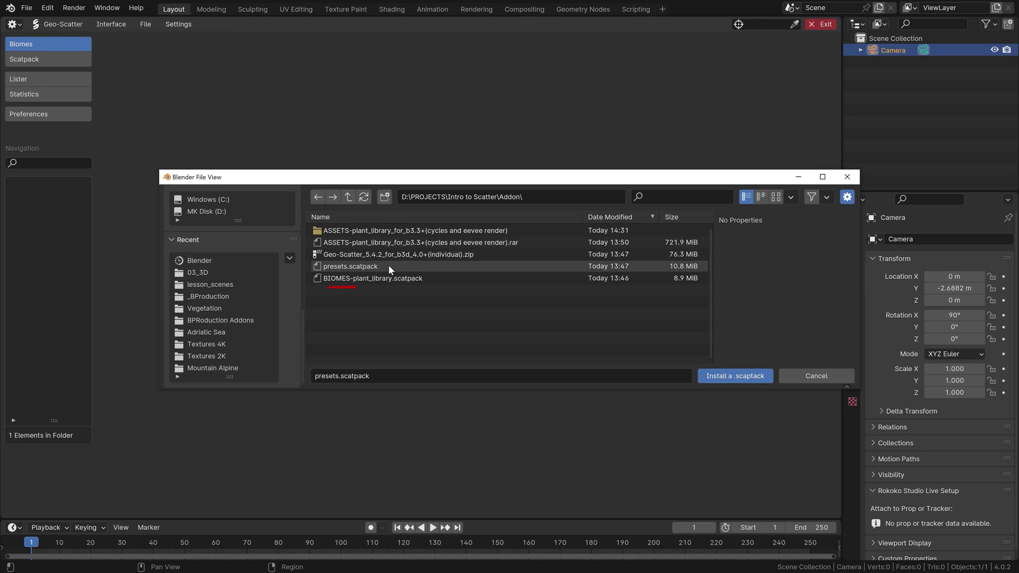
click(383, 280)
double_click(383, 280)
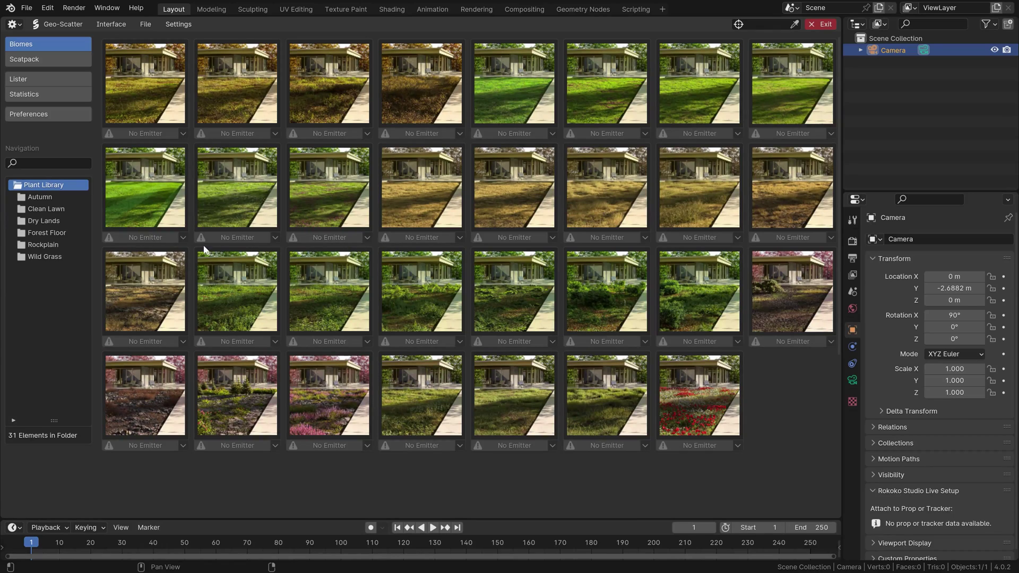
Step: Browse the Autumn, Clean Lawn, Dry Lands, Forest Floor, Rockplain and Wild Grass biomes, then show all 31
click(40, 197)
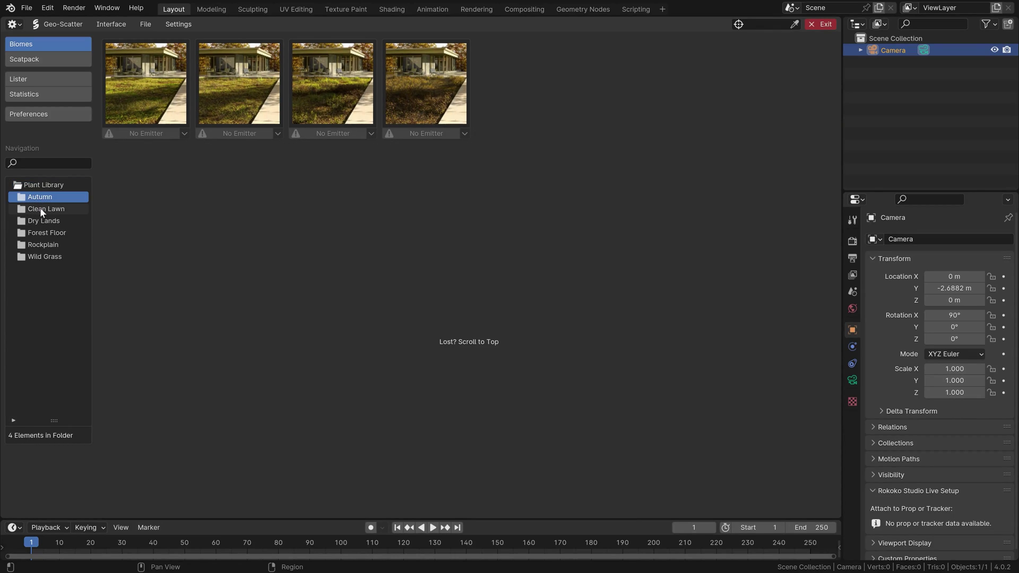
click(46, 208)
click(43, 221)
click(47, 234)
click(44, 245)
click(45, 257)
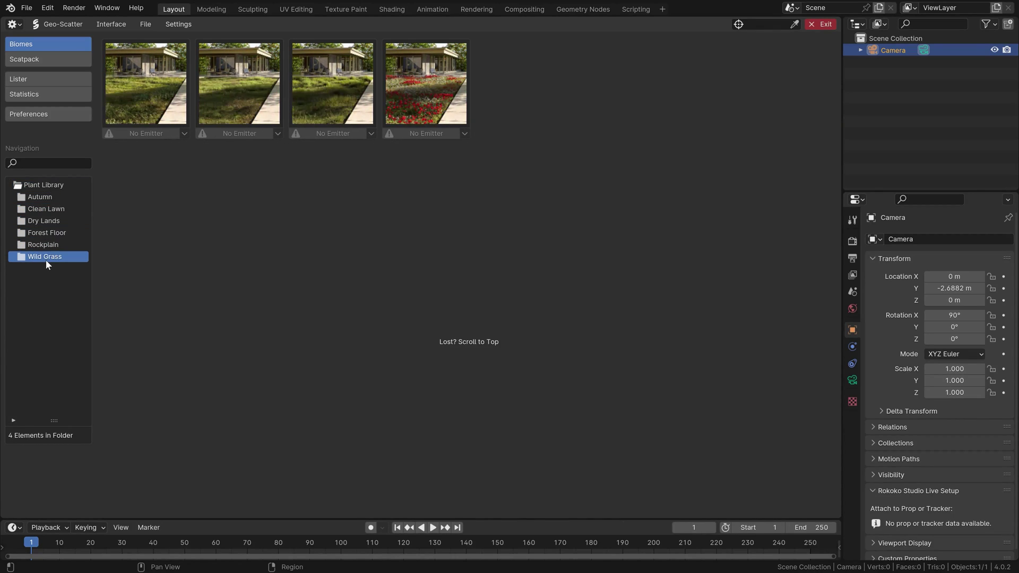
click(46, 186)
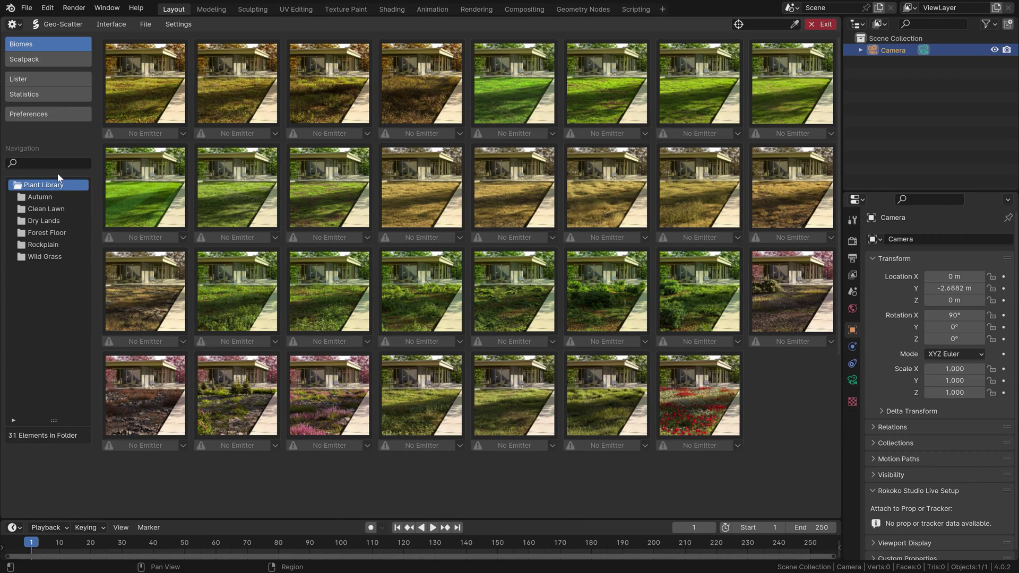
Step: Install the presets.scatpack package and view the Scatpack catalogue
click(146, 24)
click(172, 68)
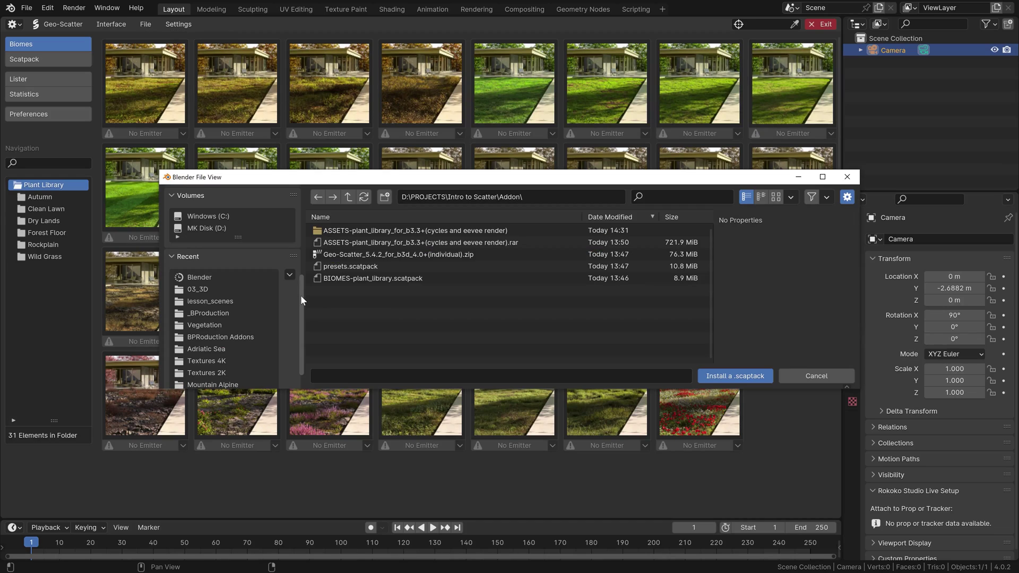
click(415, 264)
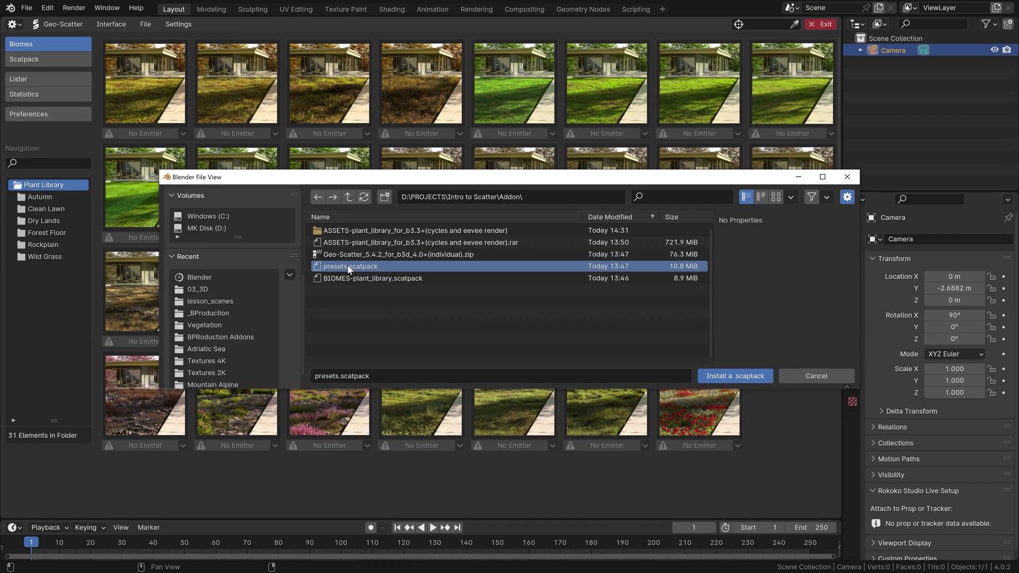
double_click(347, 264)
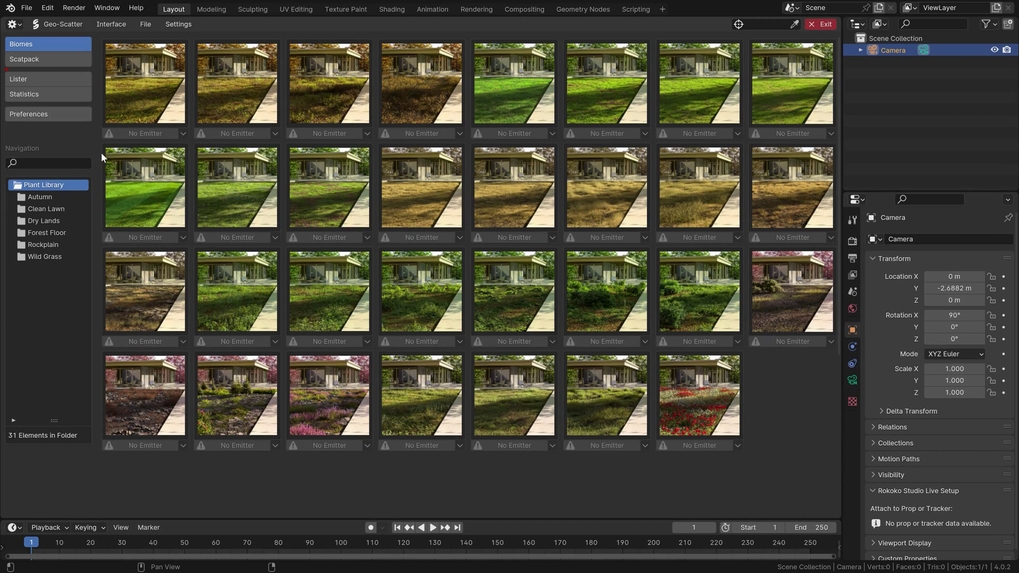
click(48, 59)
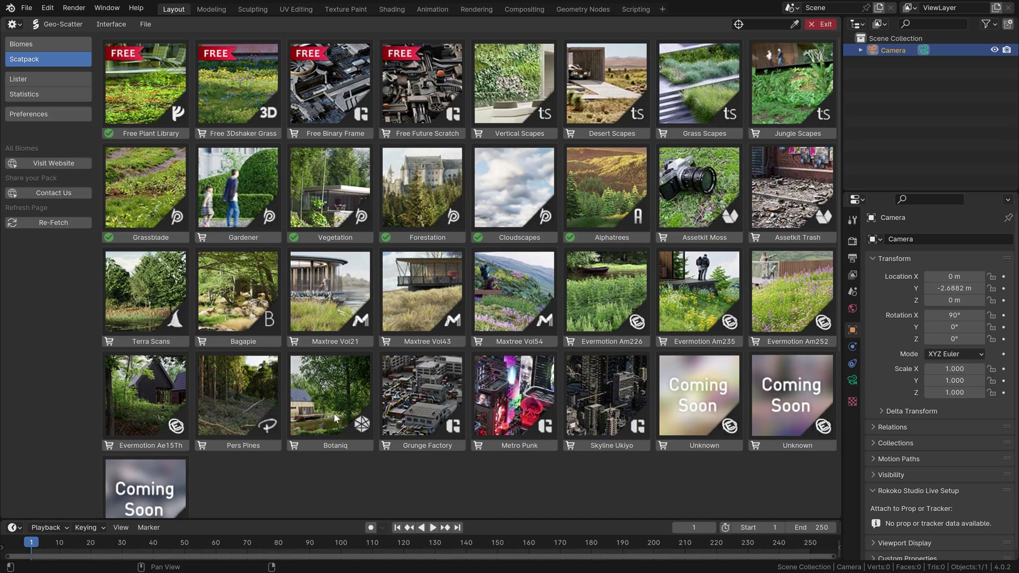
Step: Open the Geo-Scatter Preferences page and scroll through its package and library path settings
click(57, 115)
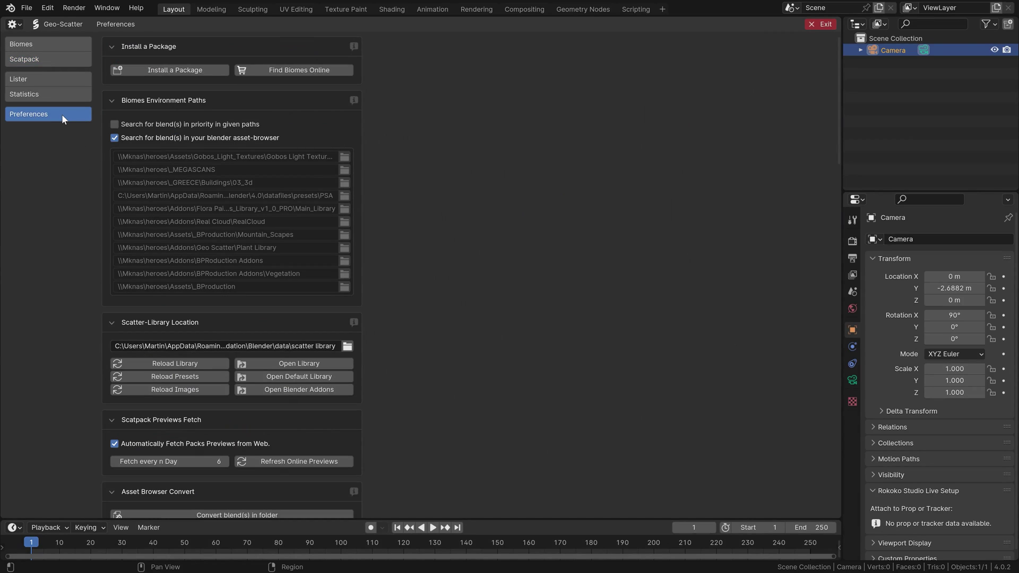
scroll(334, 276, down, 6)
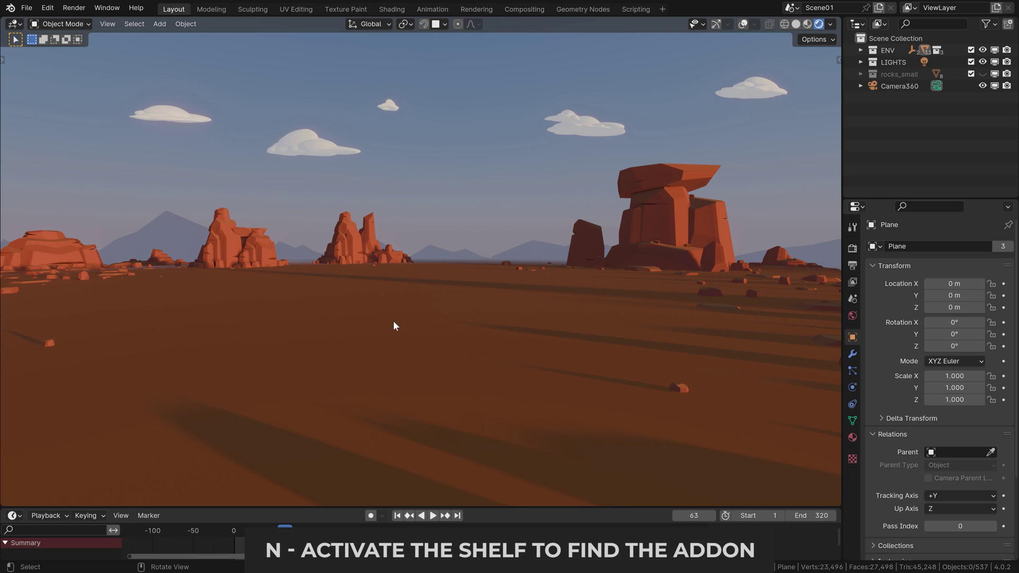
Step: In the N sidebar's Geo-Scatter tab, eyedrop Ground as the scatter emitter
key(n)
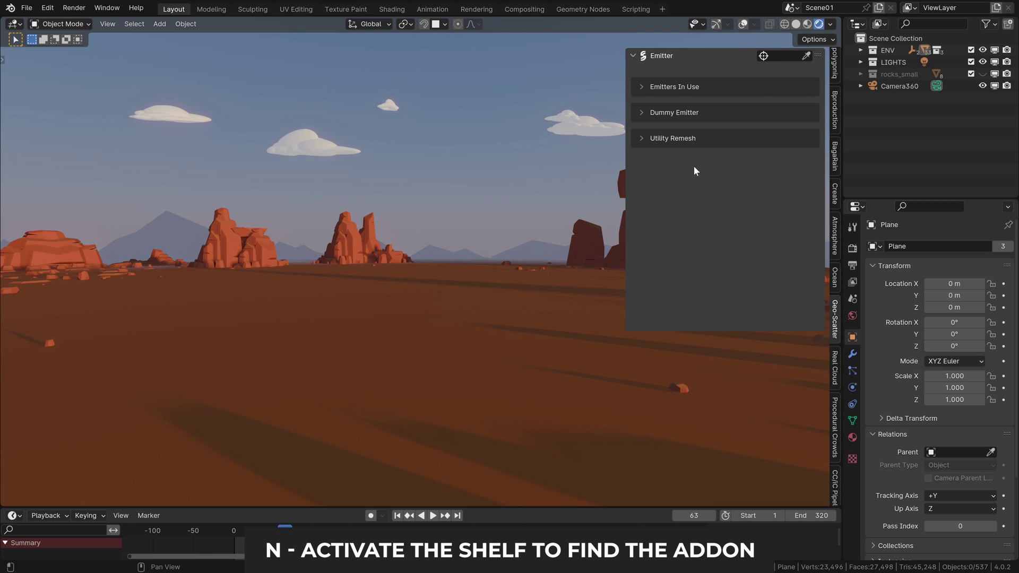
click(806, 56)
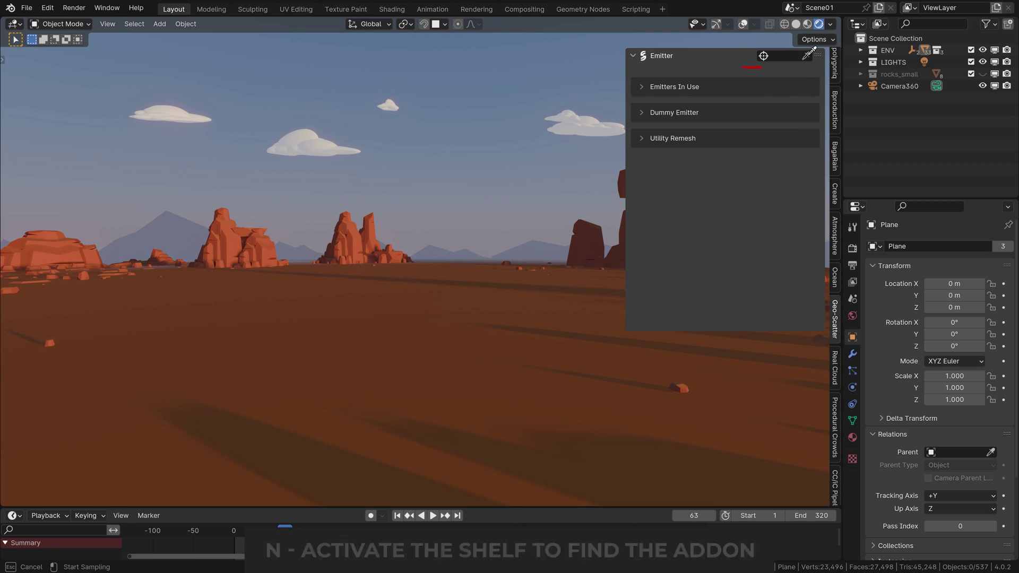
click(352, 317)
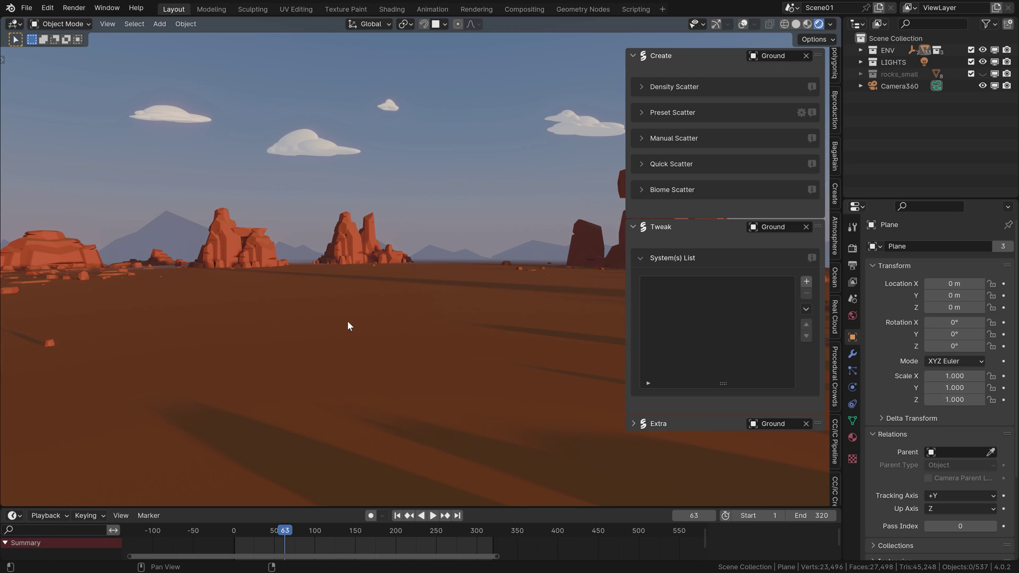
Step: Collapse the Tweak panel and toggle the Create, System(s) List and Extra panels open and closed
click(633, 226)
click(633, 56)
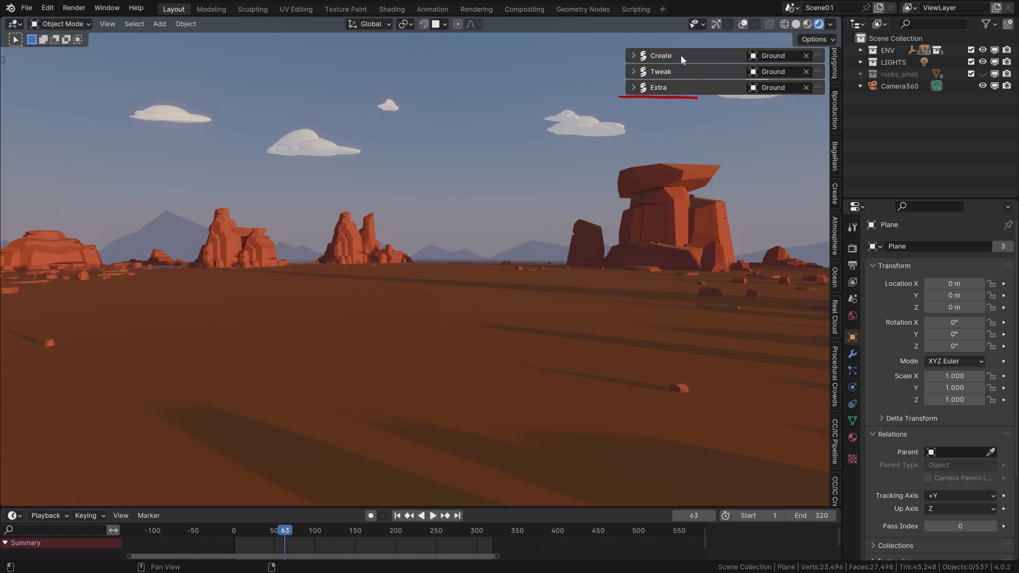
click(634, 56)
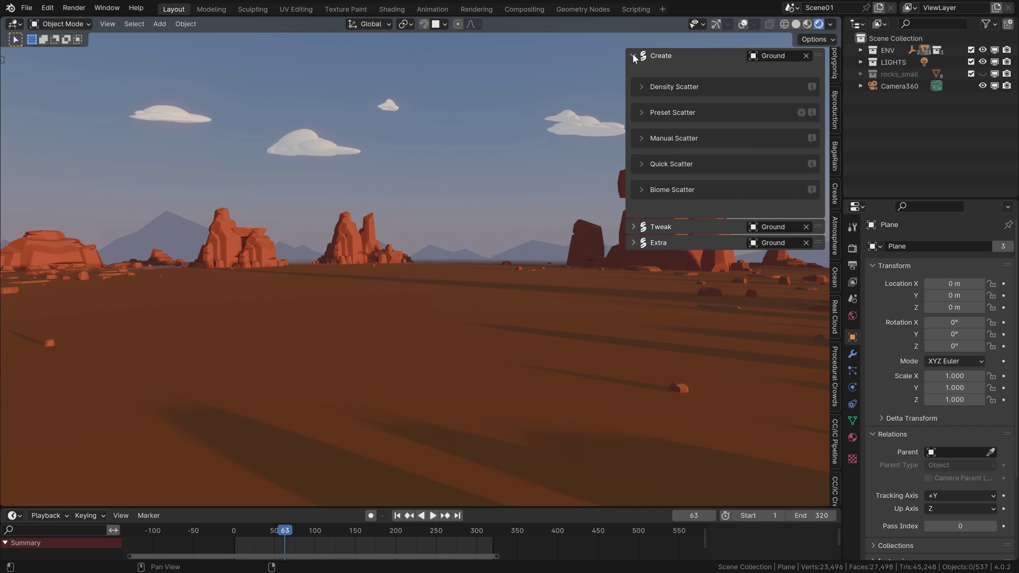
click(633, 55)
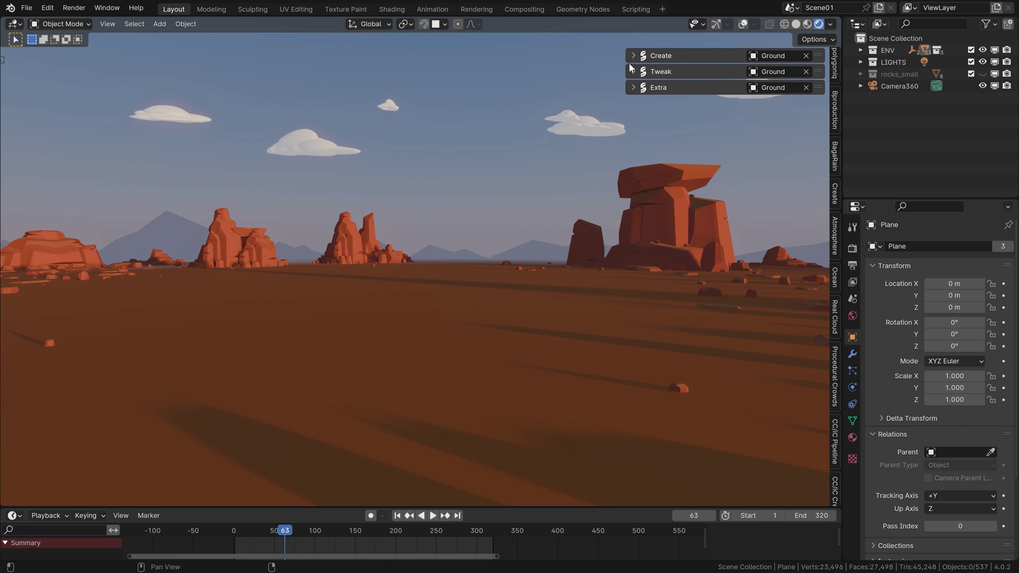
click(633, 71)
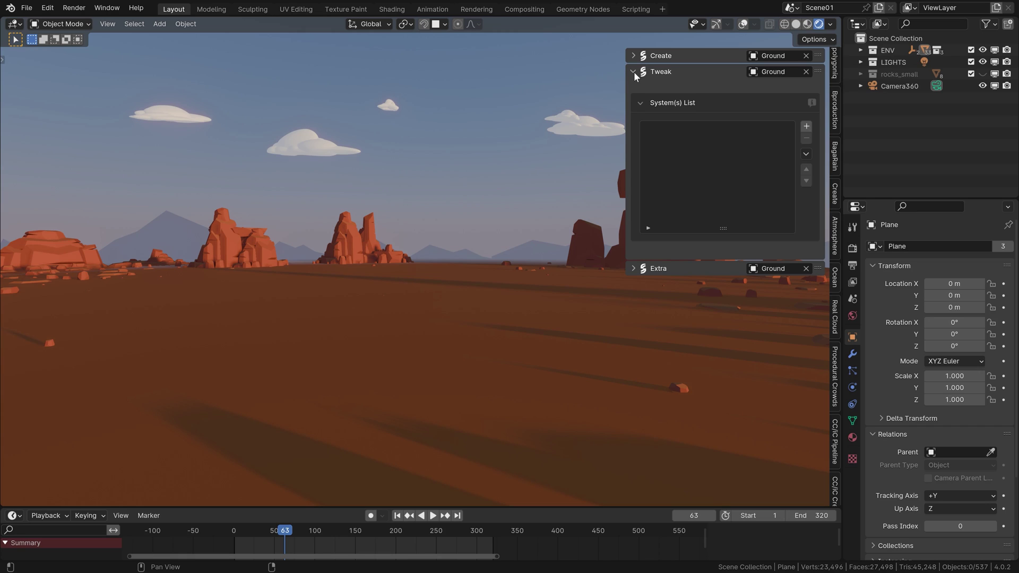
click(634, 72)
click(634, 88)
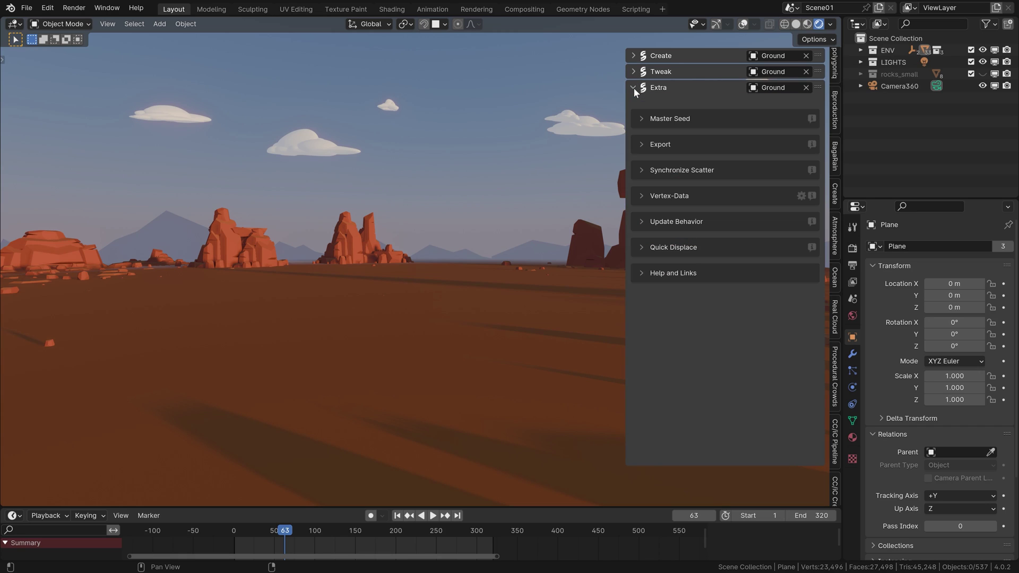
click(634, 88)
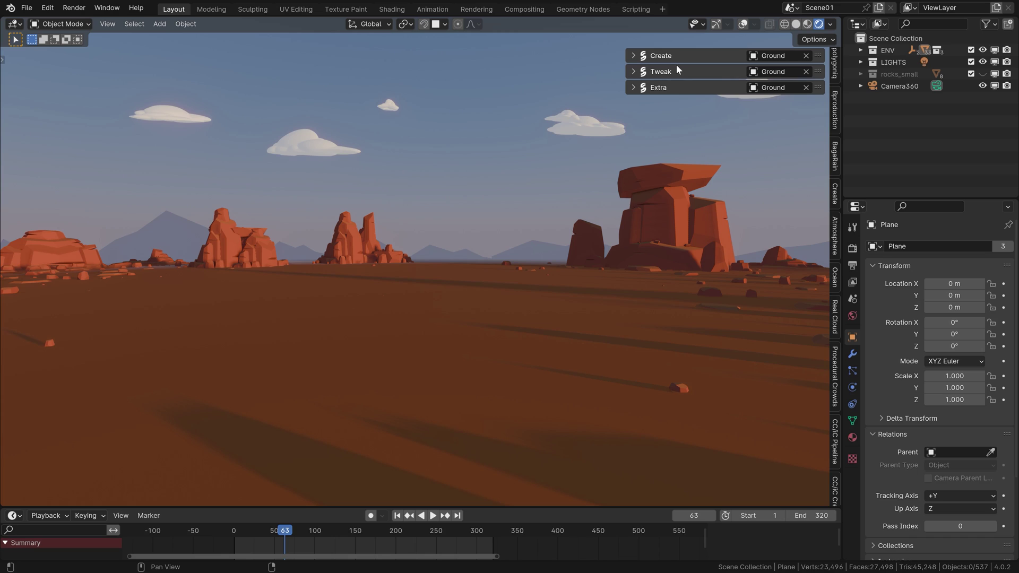
Step: Unhide the rocks_small collection and select small_rock_01 through small_rock_08
click(983, 74)
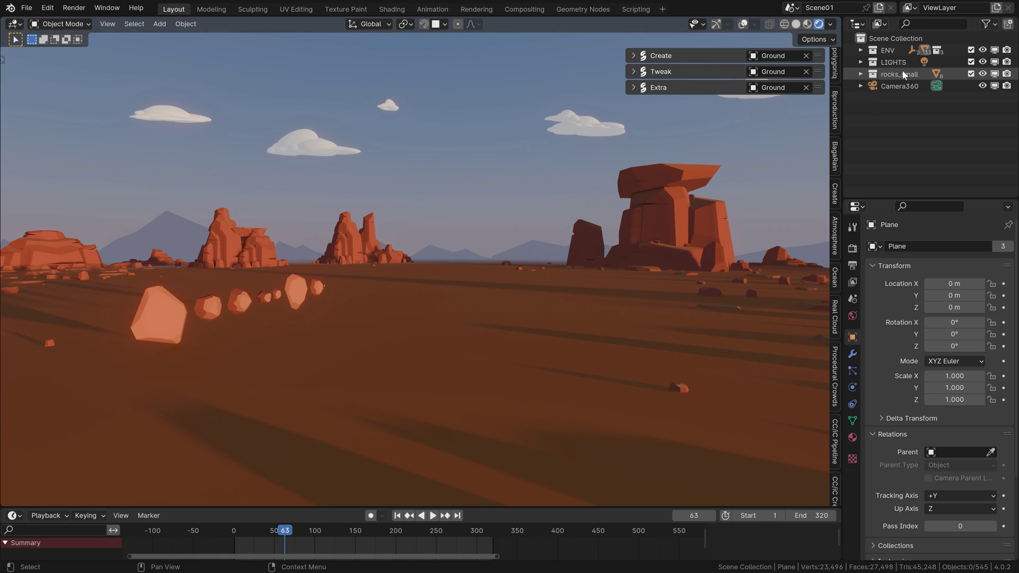
click(861, 74)
click(897, 86)
shift+click(915, 169)
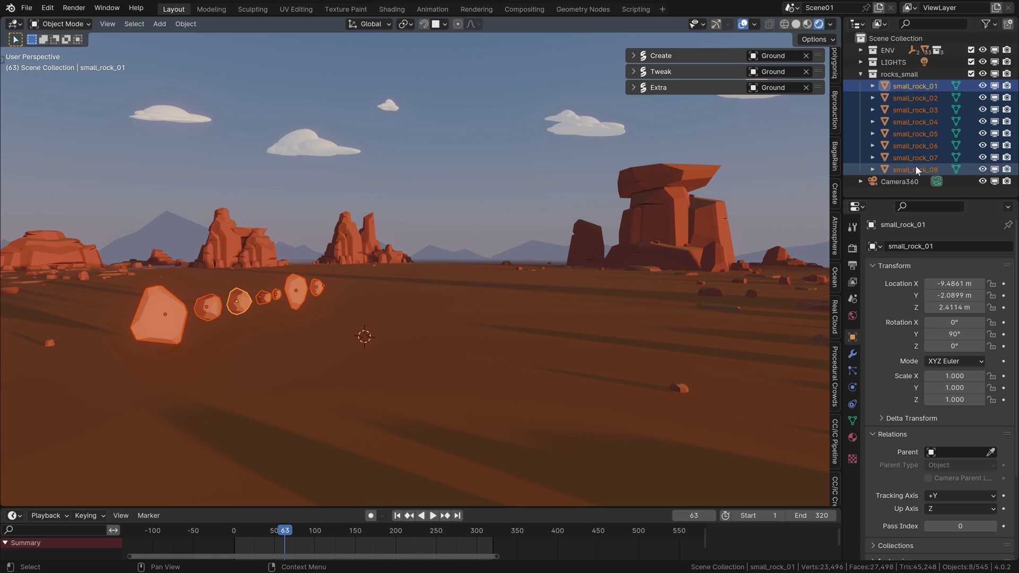
Step: Scatter the selected small rocks across Ground using the 12 Pattern preset
click(661, 56)
click(672, 112)
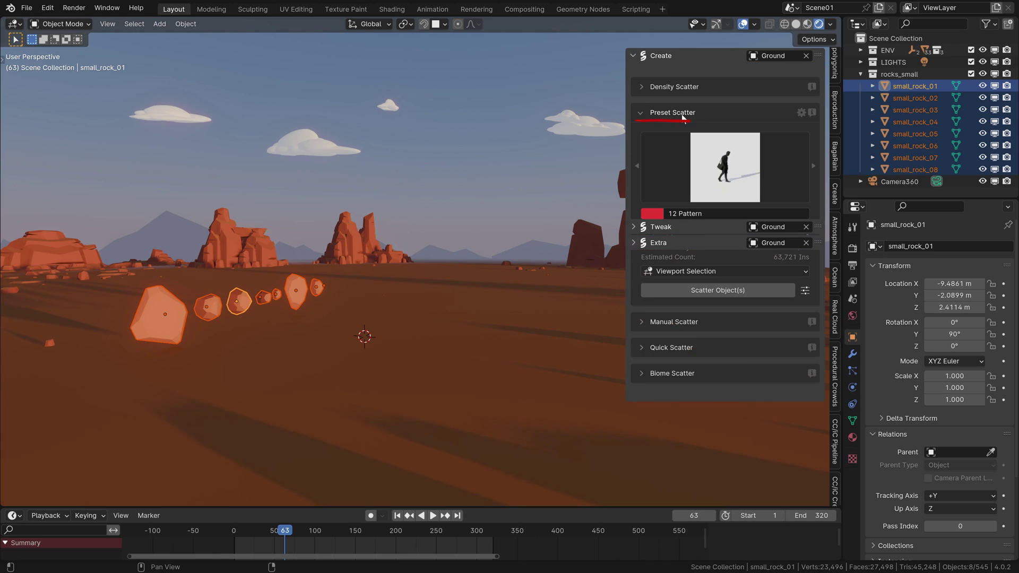
click(730, 163)
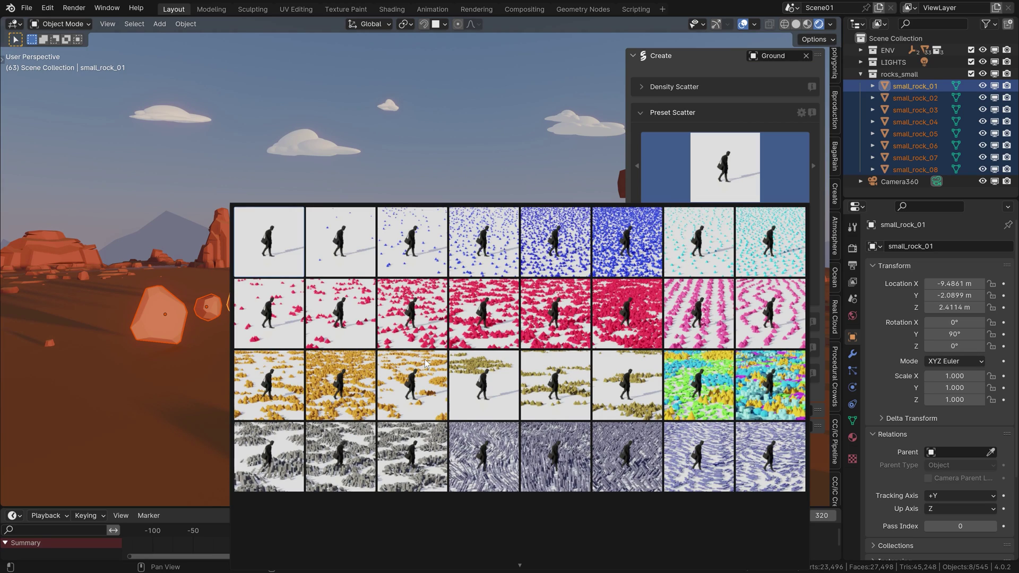
click(560, 320)
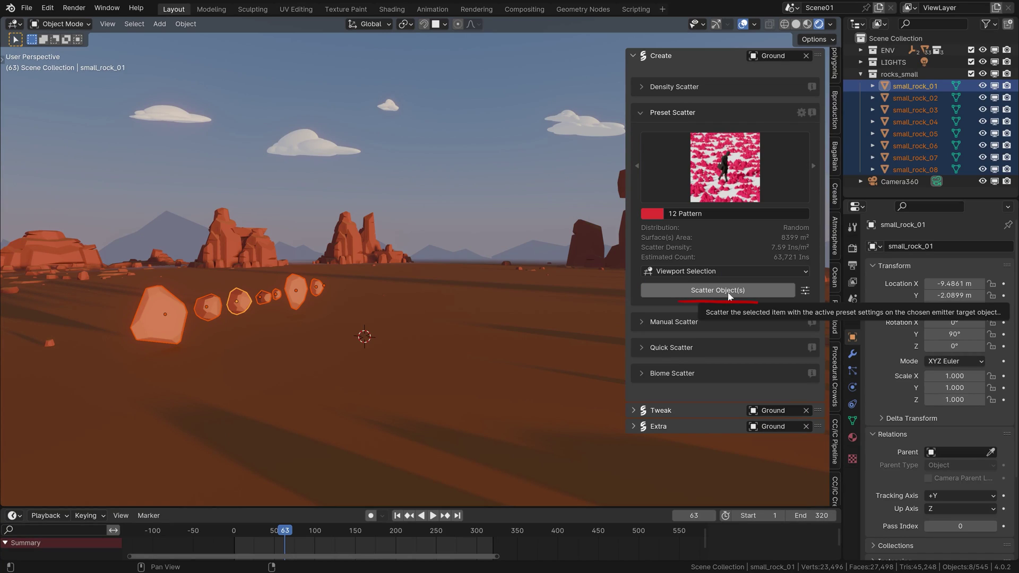
click(729, 295)
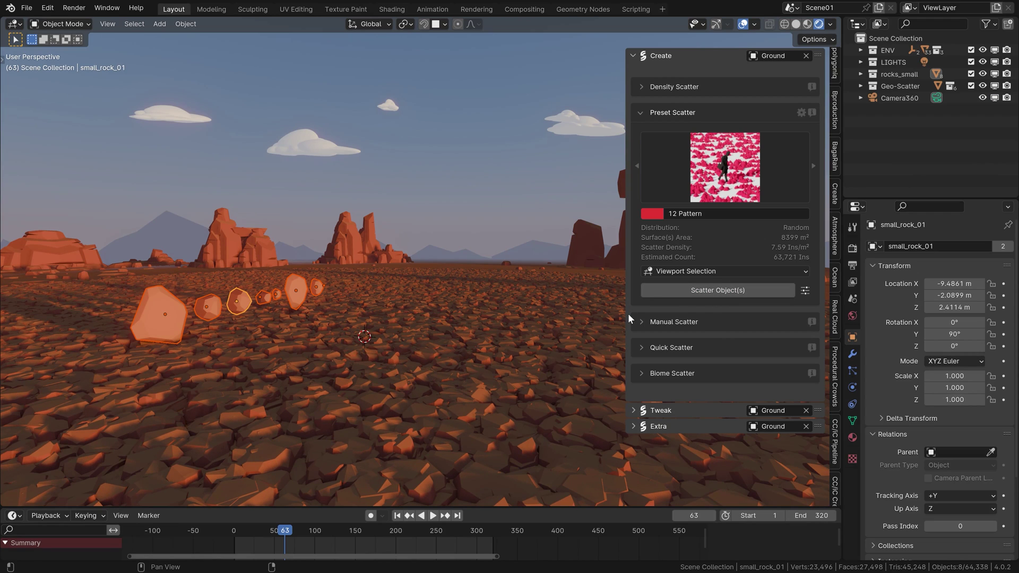
Step: Select Ground and apply its scale so it reads 1.000 on all axes
click(399, 326)
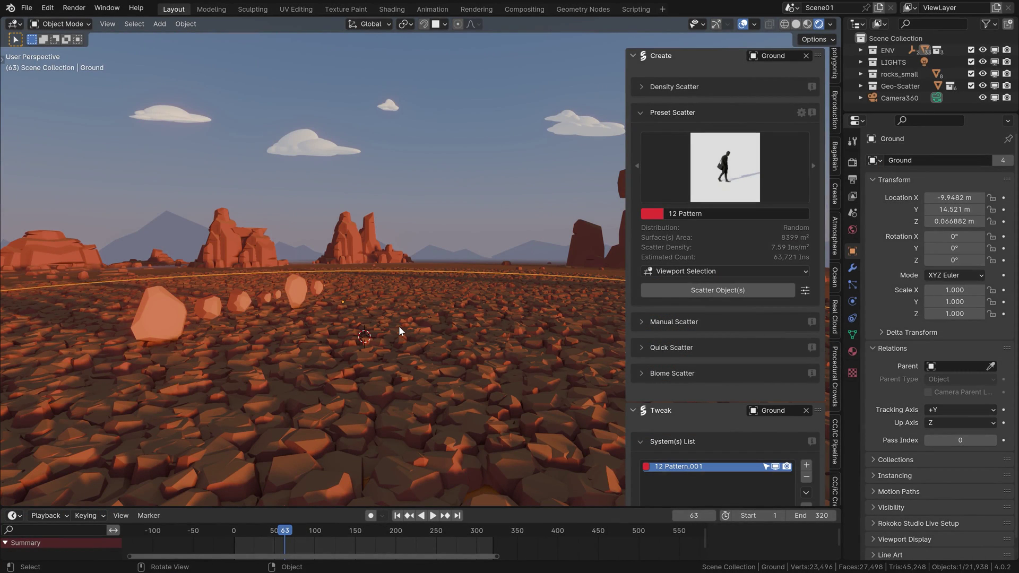
key(ctrl+a)
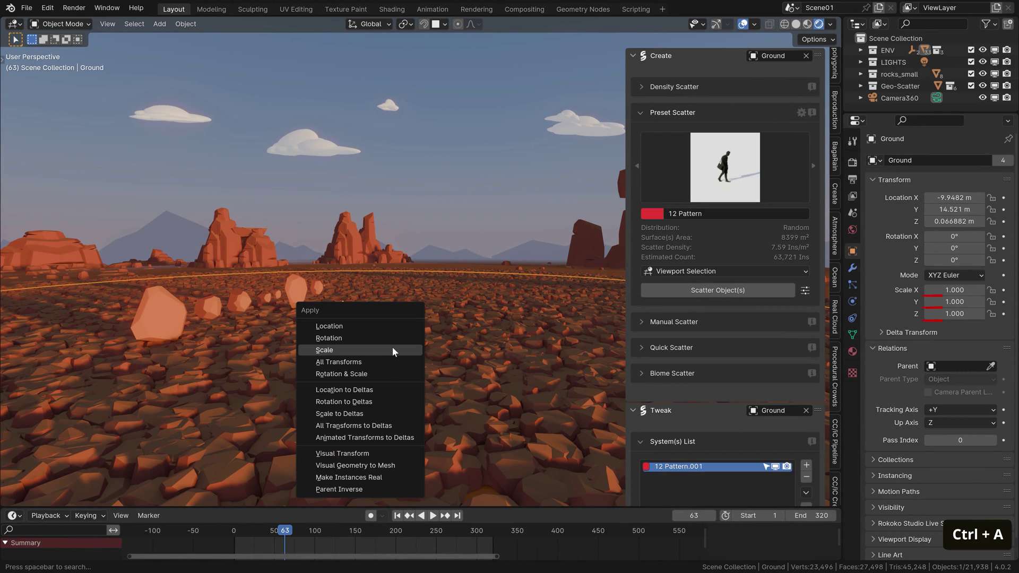
click(393, 350)
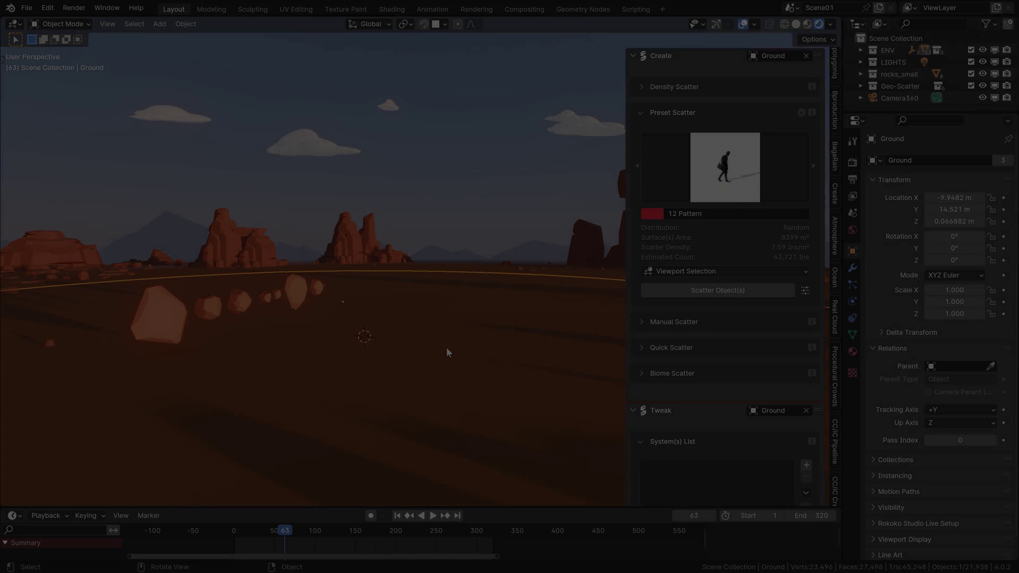
Step: Enlarge Ground to a scale of 3.609 and apply the new scale
key(s)
click(768, 297)
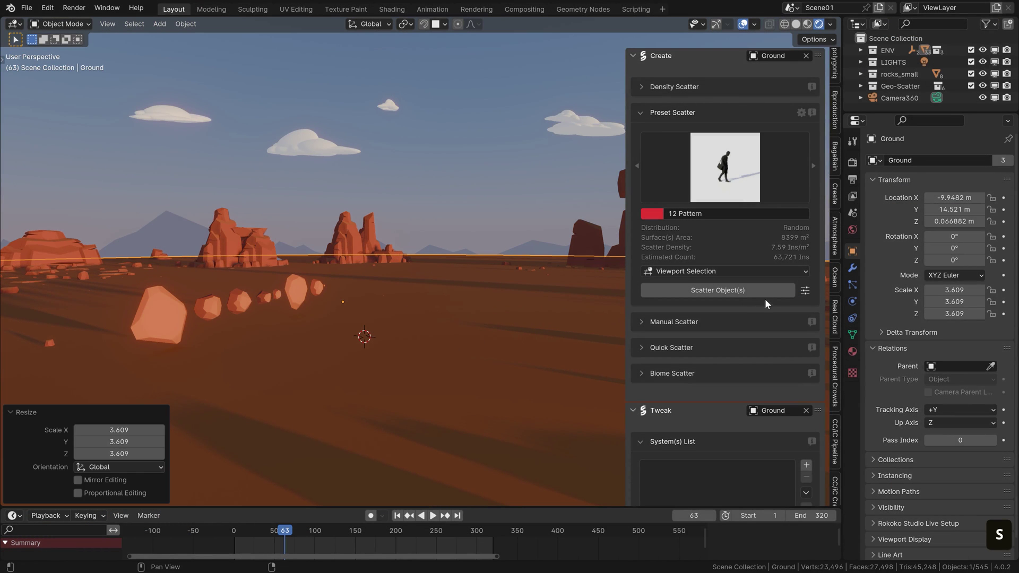
key(ctrl+a)
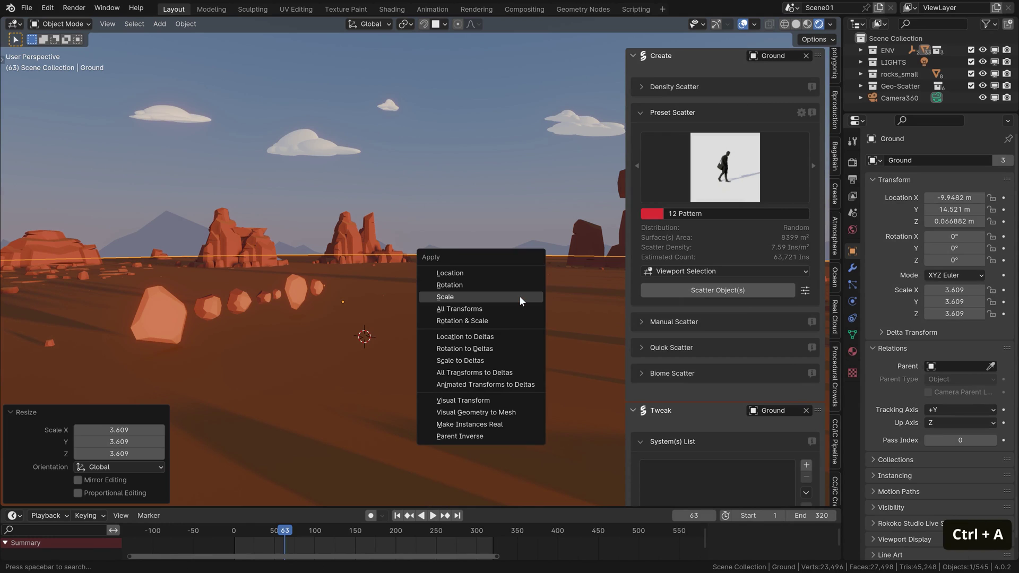
click(519, 295)
Step: Choose the 05 Random scatter preset and add small_rock_02 through small_rock_08 to the selection
click(712, 177)
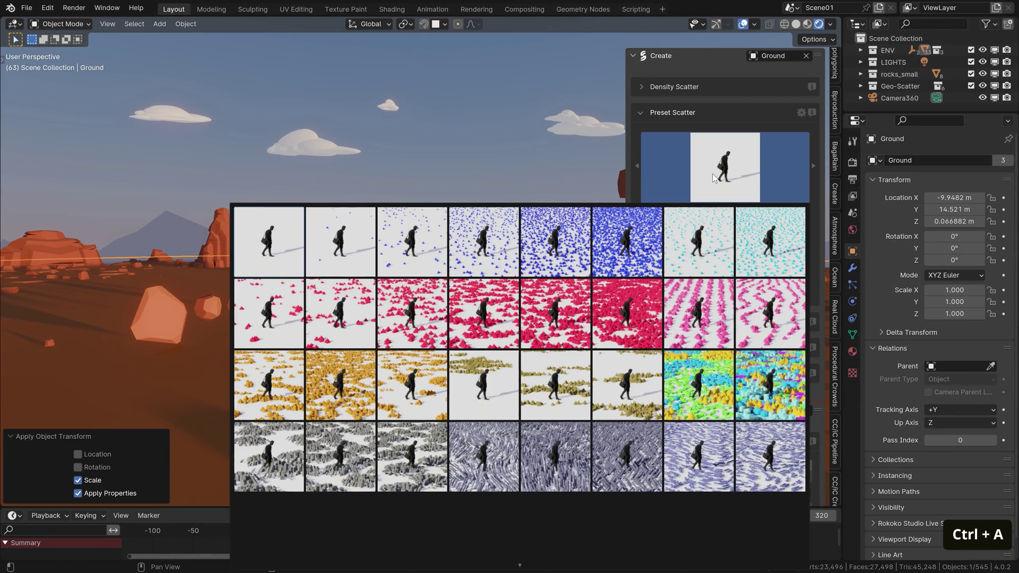
click(629, 242)
shift+click(287, 295)
shift+click(277, 295)
shift+click(264, 297)
shift+click(239, 301)
shift+click(208, 307)
shift+click(160, 316)
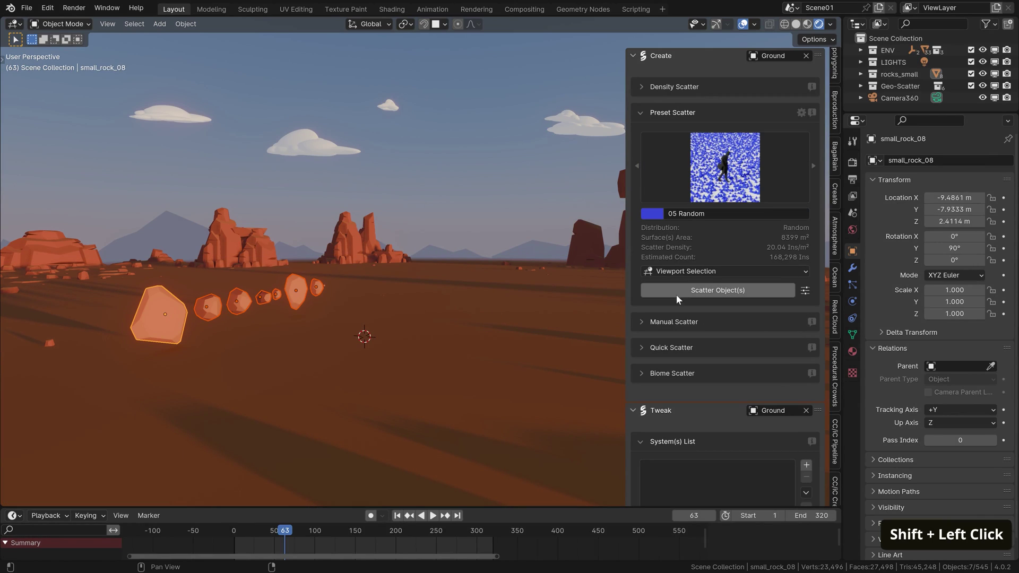
Step: Scatter the selected rocks with 05 Random and choose to hide the whole scatter system at the warning
click(715, 289)
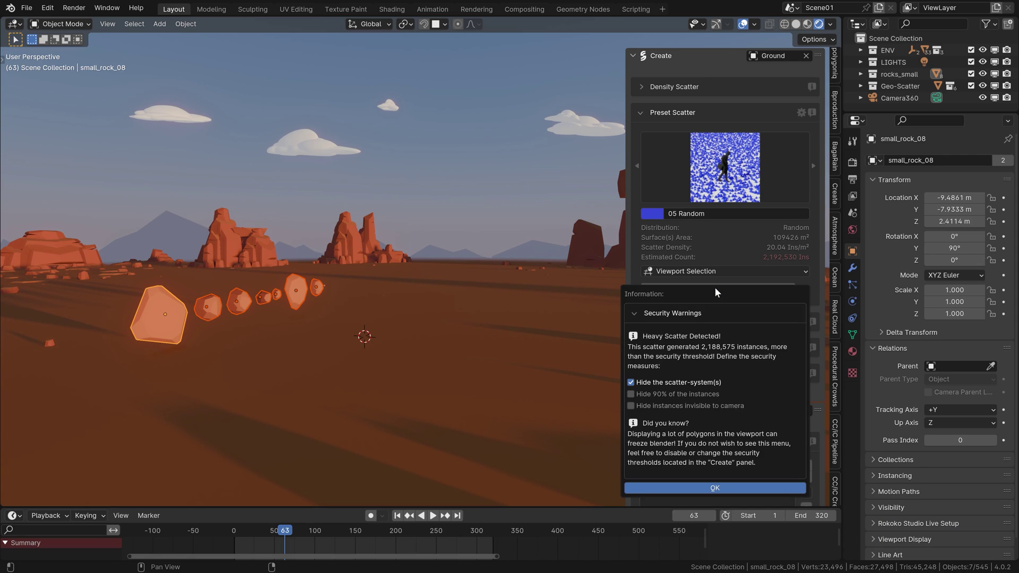
click(654, 395)
click(652, 406)
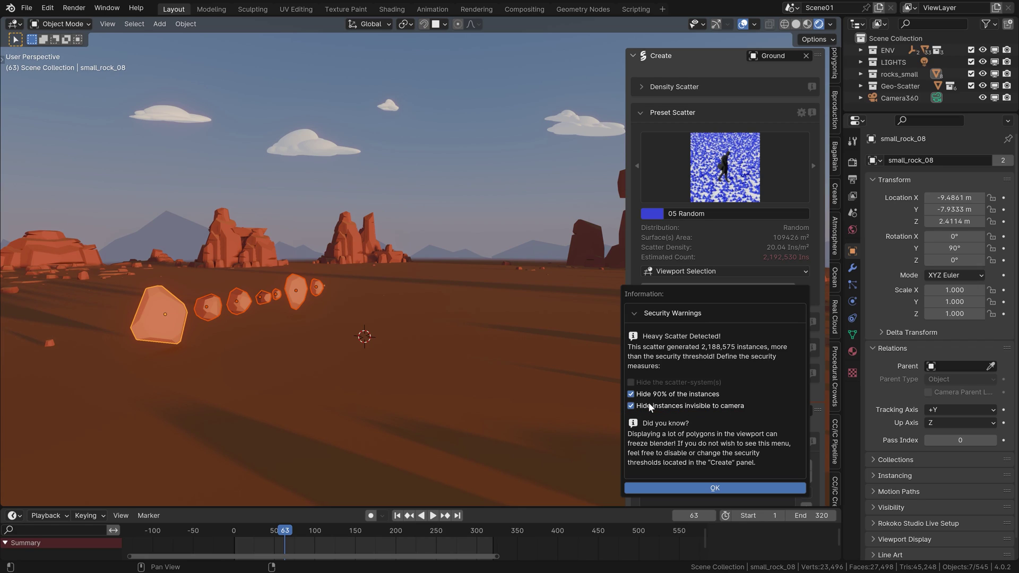
click(648, 387)
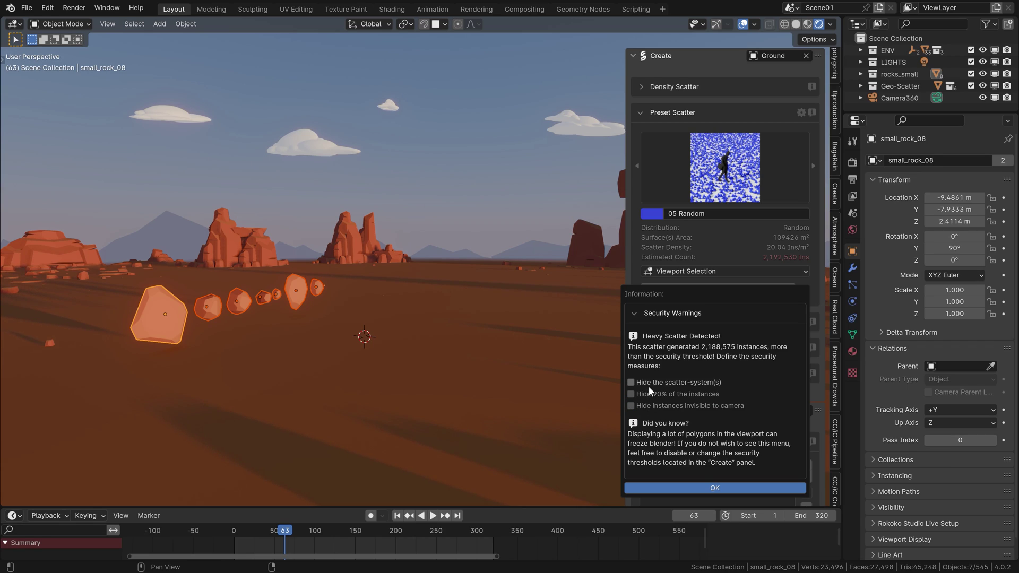
Step: Confirm the heavy-scatter safety choice, then undo the 05 Random rock scatter
click(702, 487)
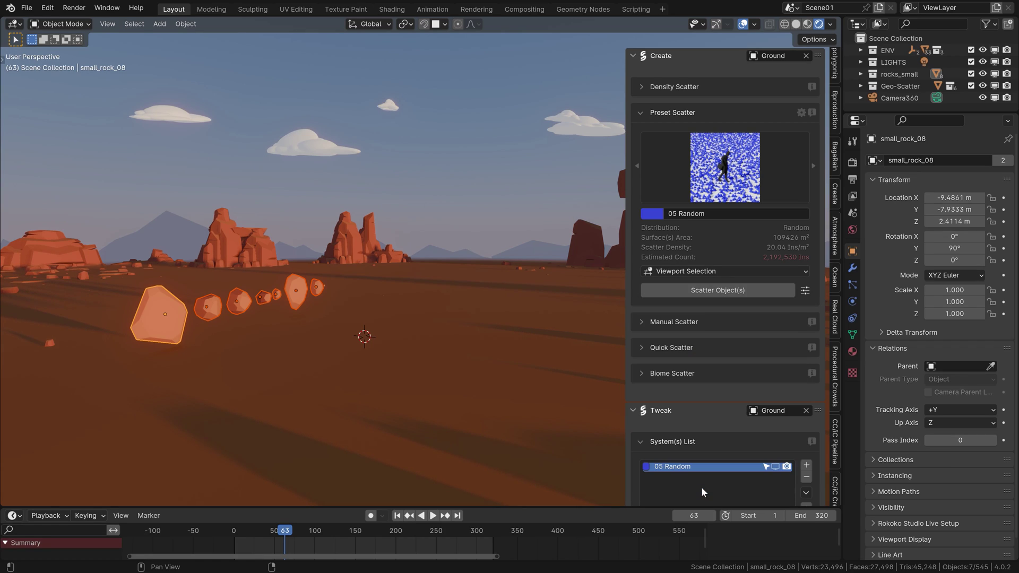
key(ctrl+z)
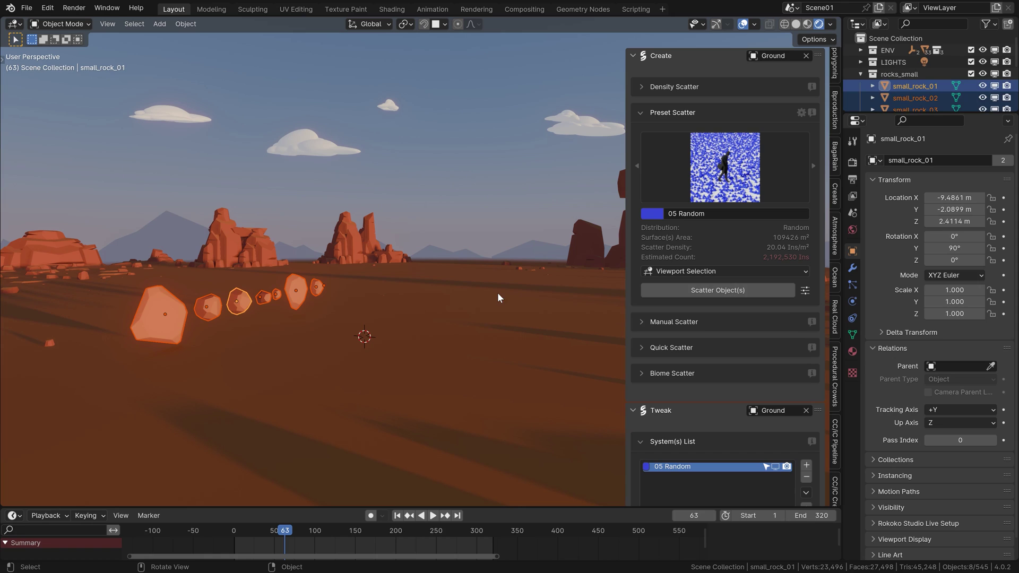
key(Escape)
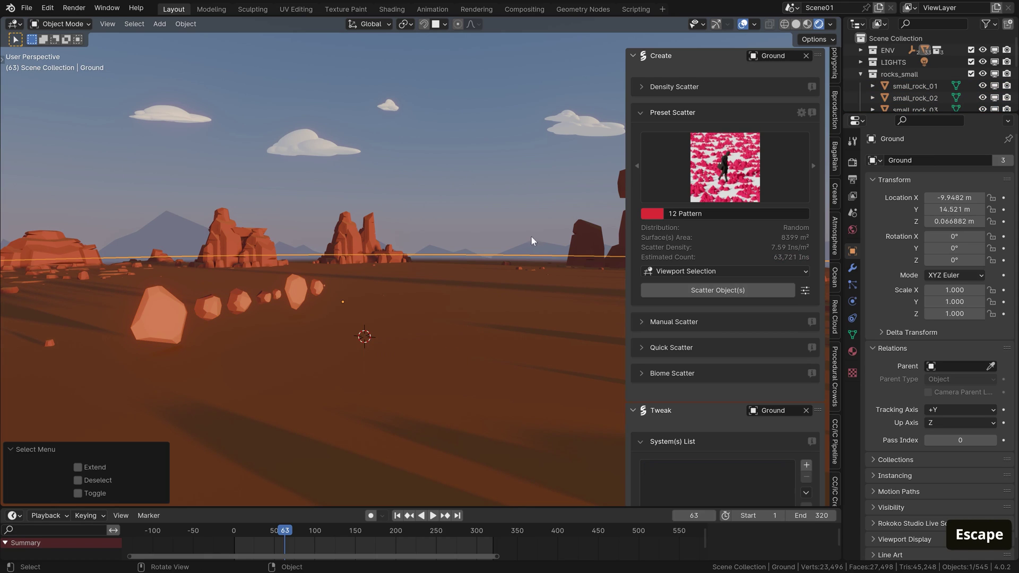
Step: Scatter the selected rocks over the ground with the 12 Pattern preset and check the systems list
key(s)
key(ctrl+a)
scroll(881, 87, up, 1)
click(718, 290)
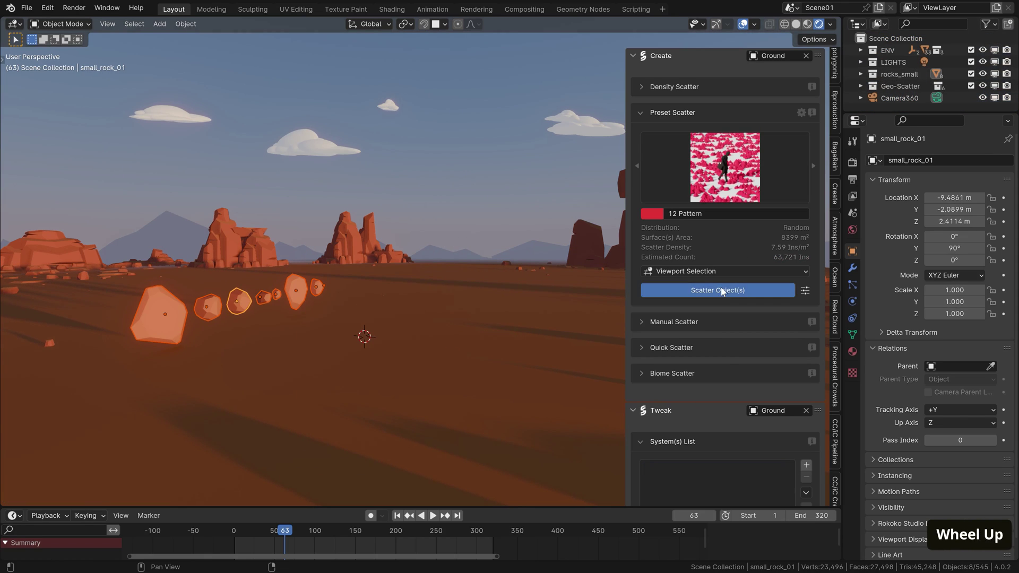
key(alt+F9)
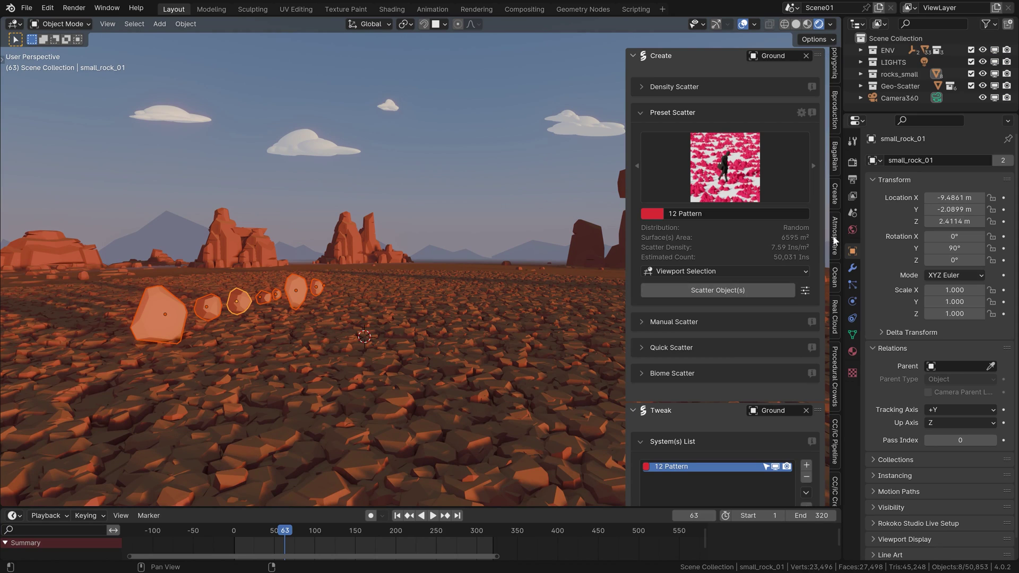
scroll(820, 298, down, 10)
scroll(815, 357, down, 5)
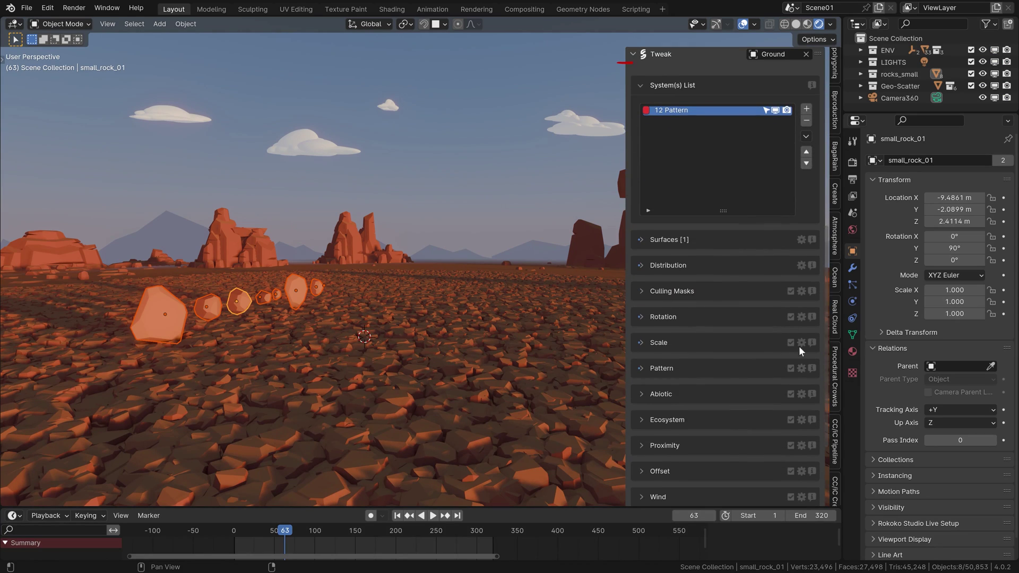
Step: Enlarge the bottom editor area and switch it to the Geometry Node Editor
click(670, 110)
drag(319, 508, 318, 302)
click(12, 309)
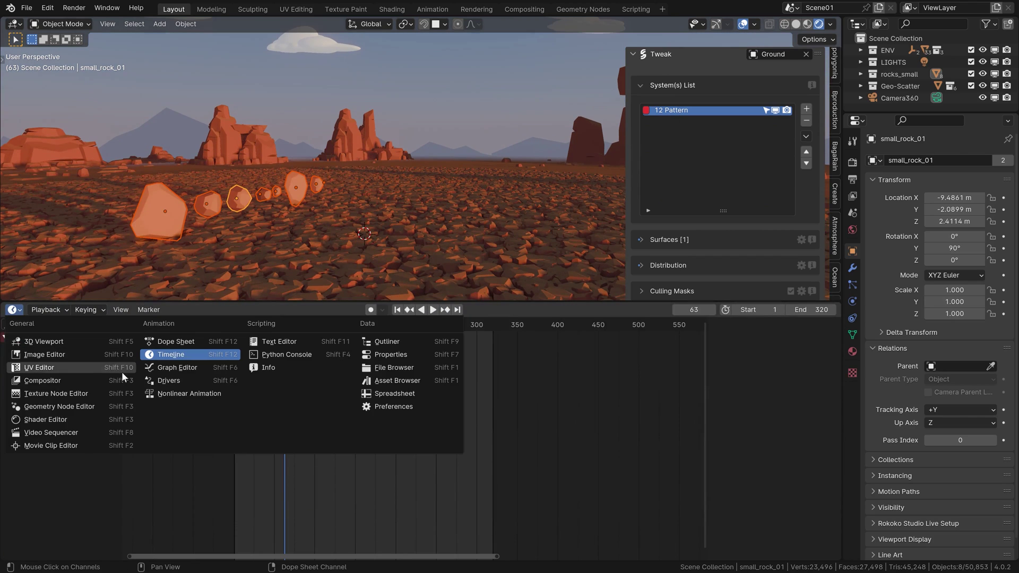
Step: Select the 12 Pattern scatter object and pan through its node tree to the Instancing and Display frames
click(43, 407)
scroll(341, 442, down, 5)
middle_drag(477, 444, 163, 464)
middle_drag(637, 425, 213, 425)
middle_drag(663, 414, 478, 409)
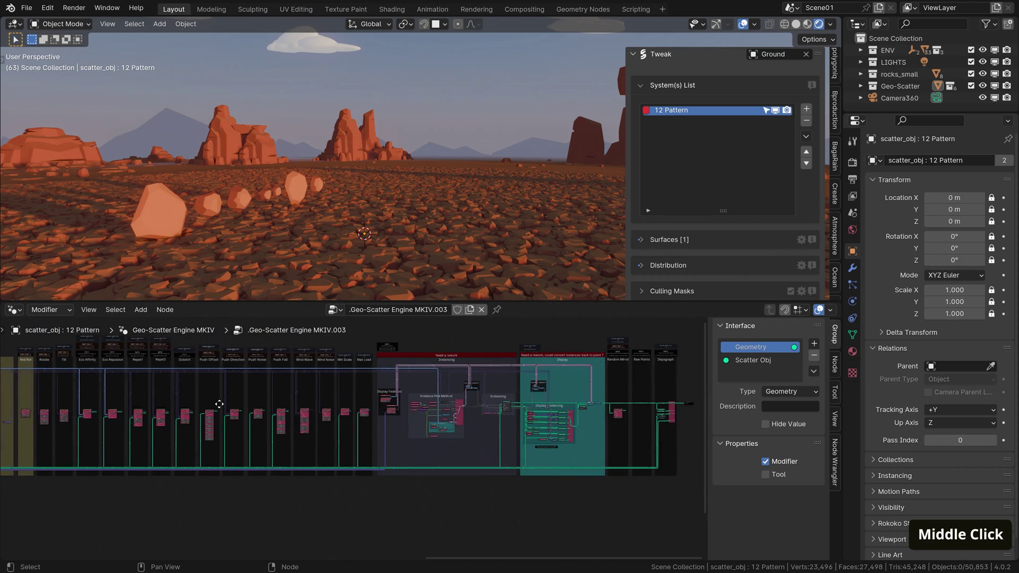
middle_drag(611, 404, 525, 402)
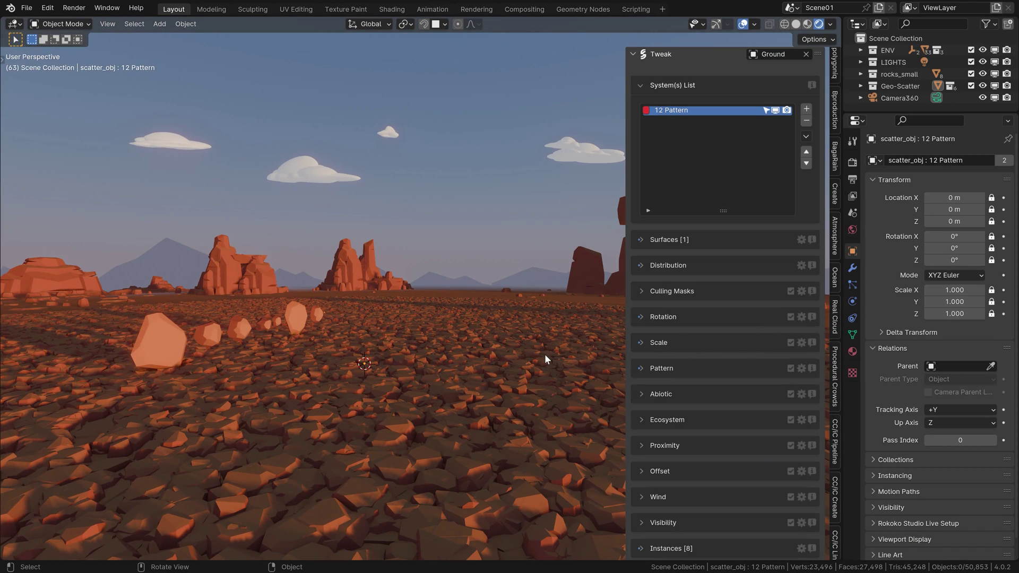
shift+middle_drag(544, 355, 505, 310)
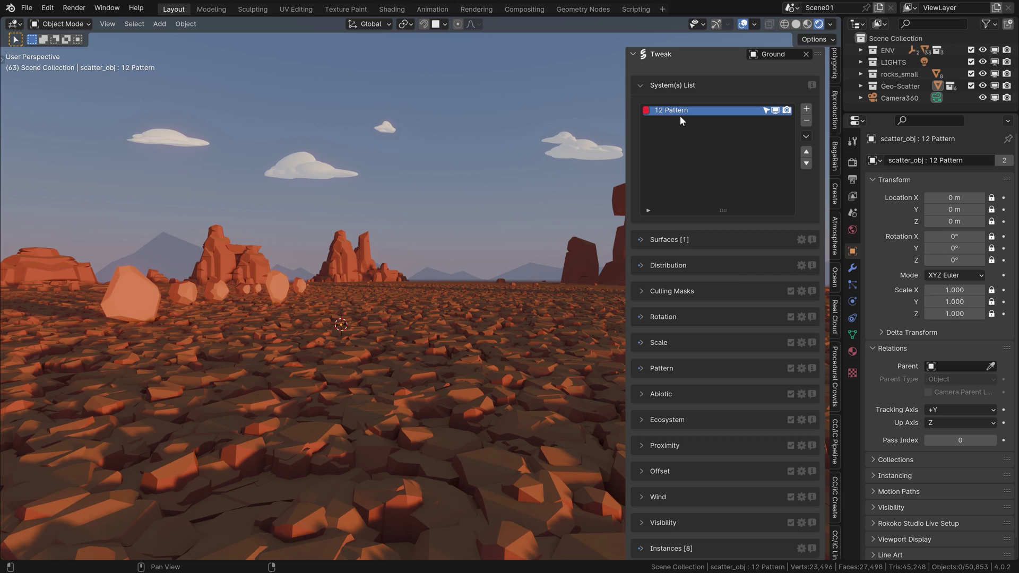
Step: Set the 12 Pattern distribution density to 6 instances per m²
click(641, 265)
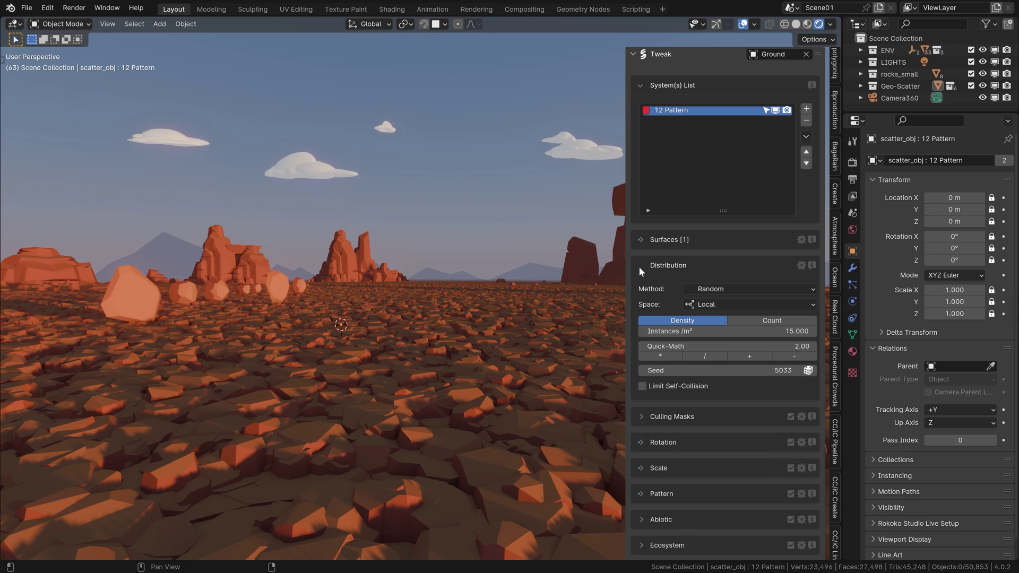
click(757, 330)
text(8)
key(Return)
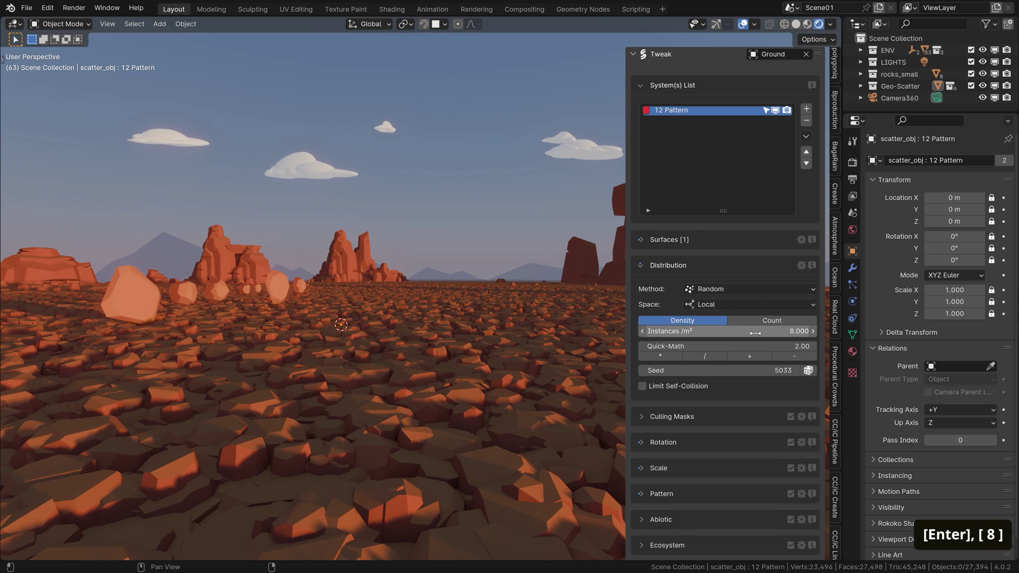
click(757, 332)
text(6)
key(Return)
click(641, 266)
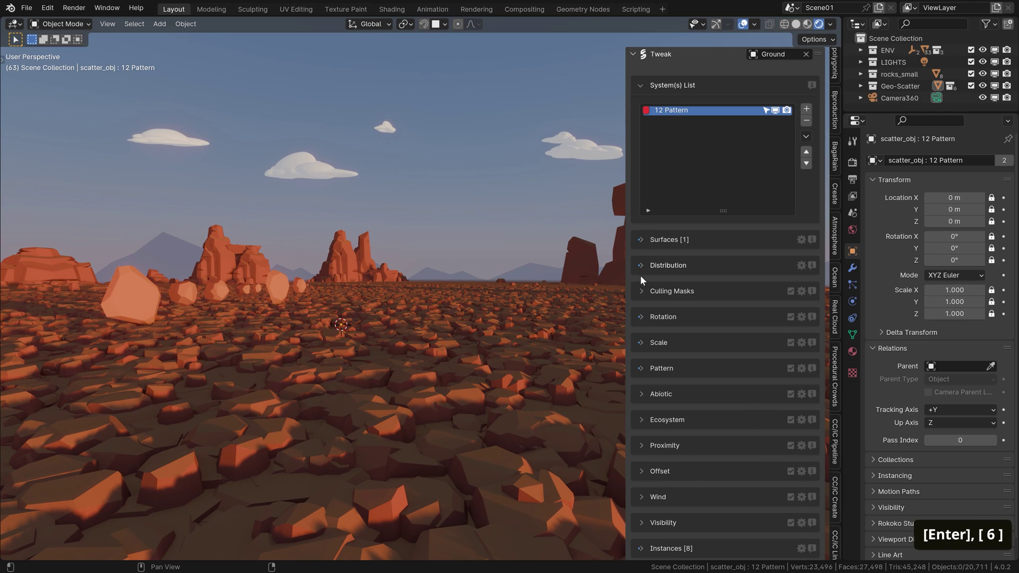
Step: Scale the scattered rocks with factor 1.2 in Y and Z and 0.8 in X
click(639, 316)
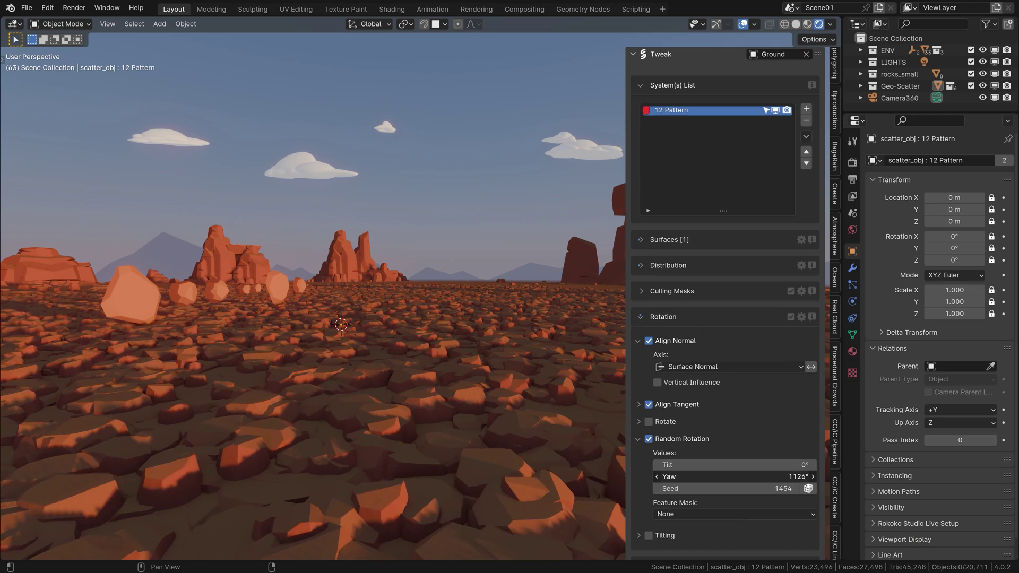
click(641, 317)
click(641, 343)
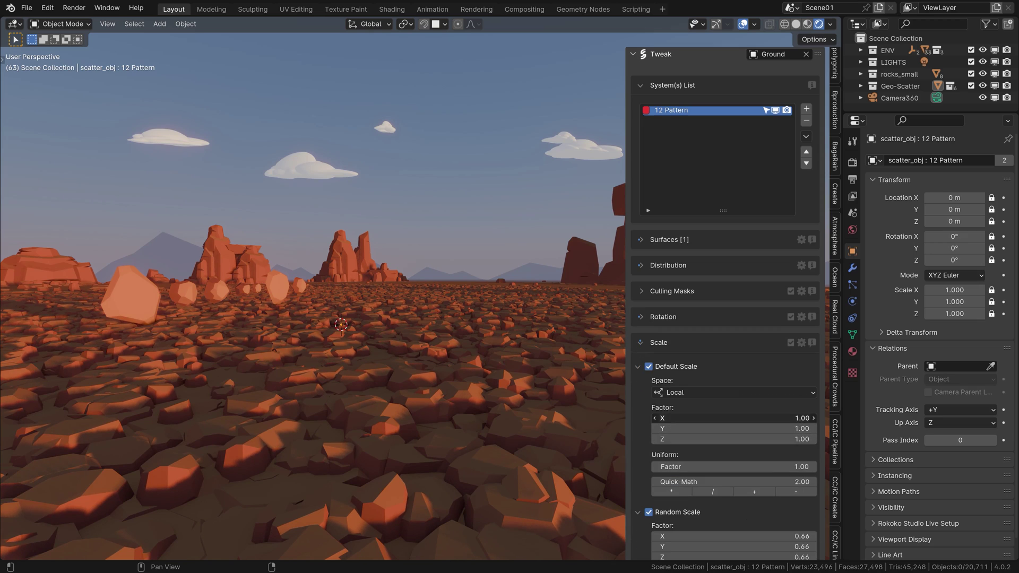
click(789, 419)
text(1.2)
key(Return)
click(789, 419)
text(.8)
key(Return)
click(641, 343)
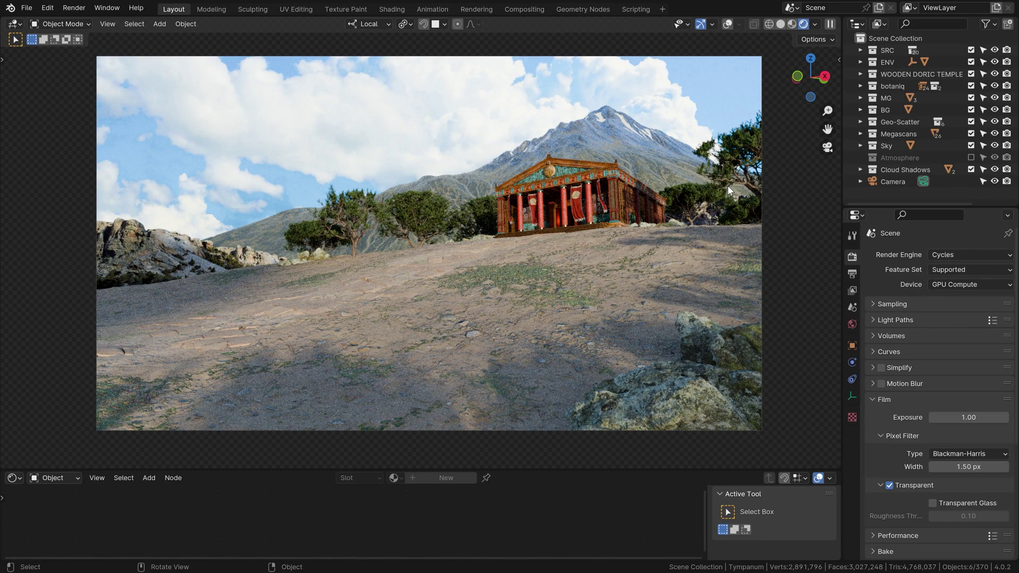
Step: Orbit in close to the temple, deselect everything, and expand the Free Assets collection
middle_drag(568, 167, 636, 124)
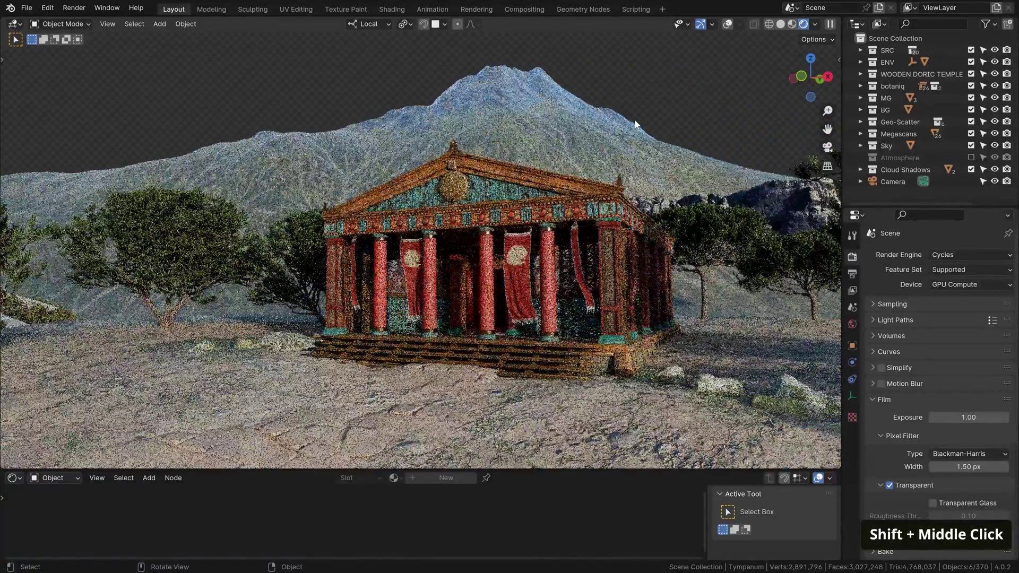
click(675, 102)
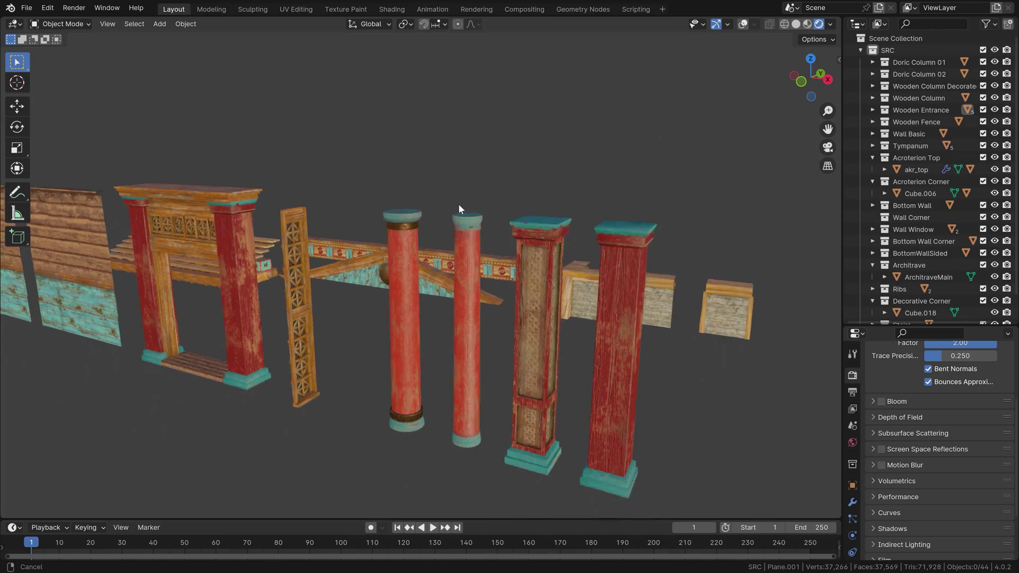
middle_drag(459, 204, 379, 152)
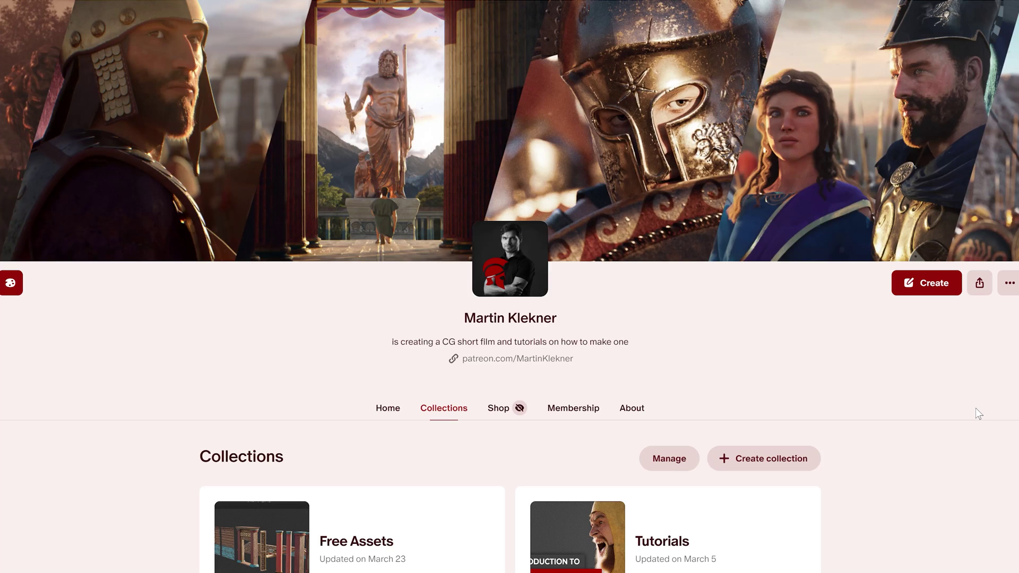
scroll(979, 413, down, 5)
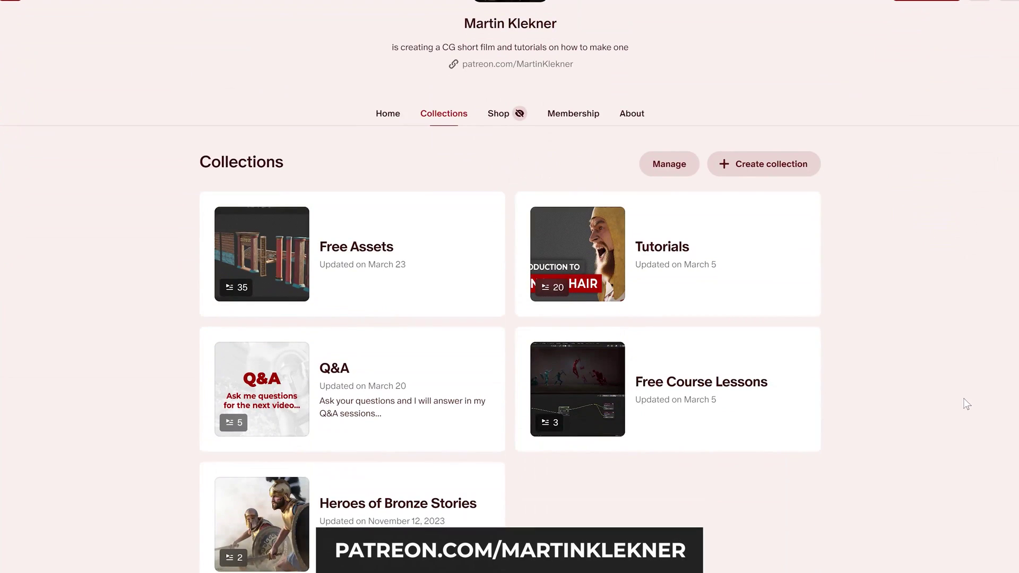
click(378, 252)
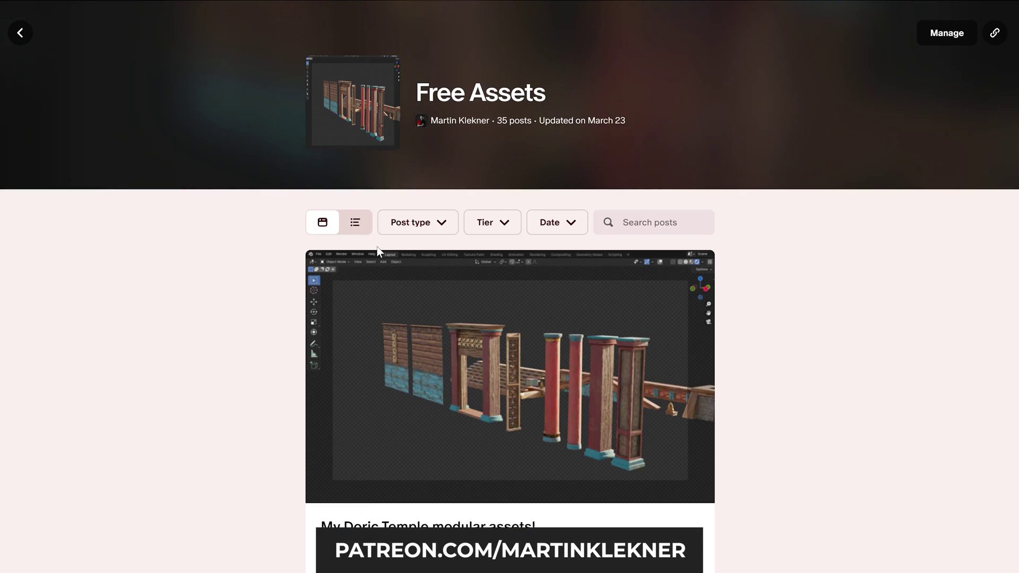
scroll(376, 247, down, 4)
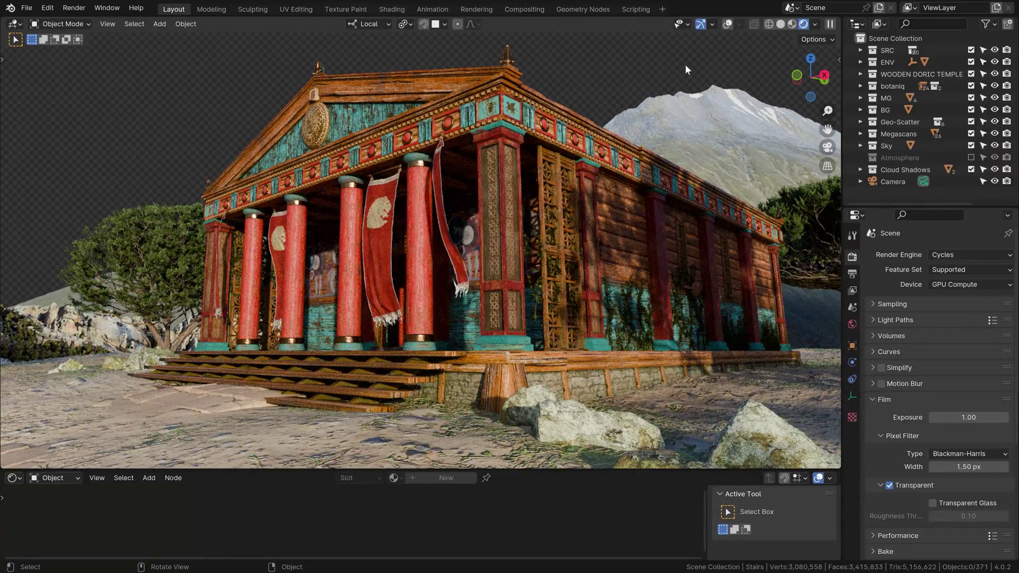
Step: Pan over the terrain, then select and frame one of the pine trees
scroll(502, 205, down, 6)
shift+middle_drag(502, 205, 522, 156)
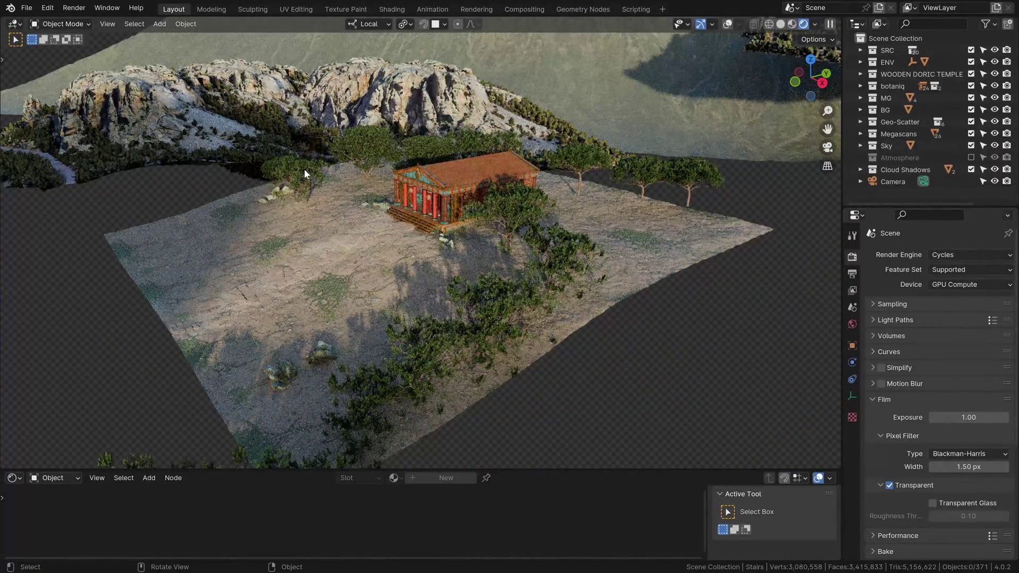
click(587, 160)
key(KP_Decimal)
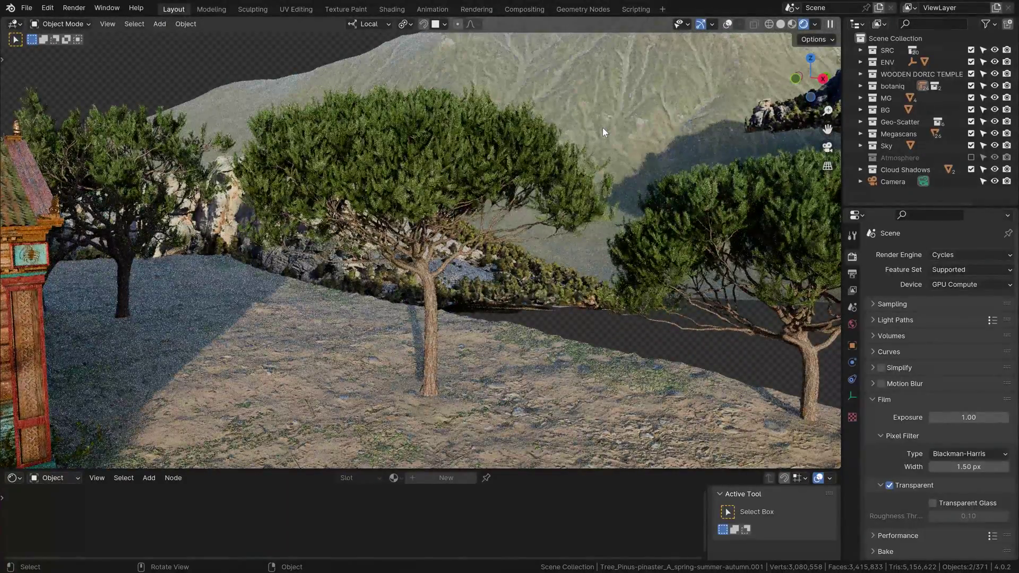
key(space)
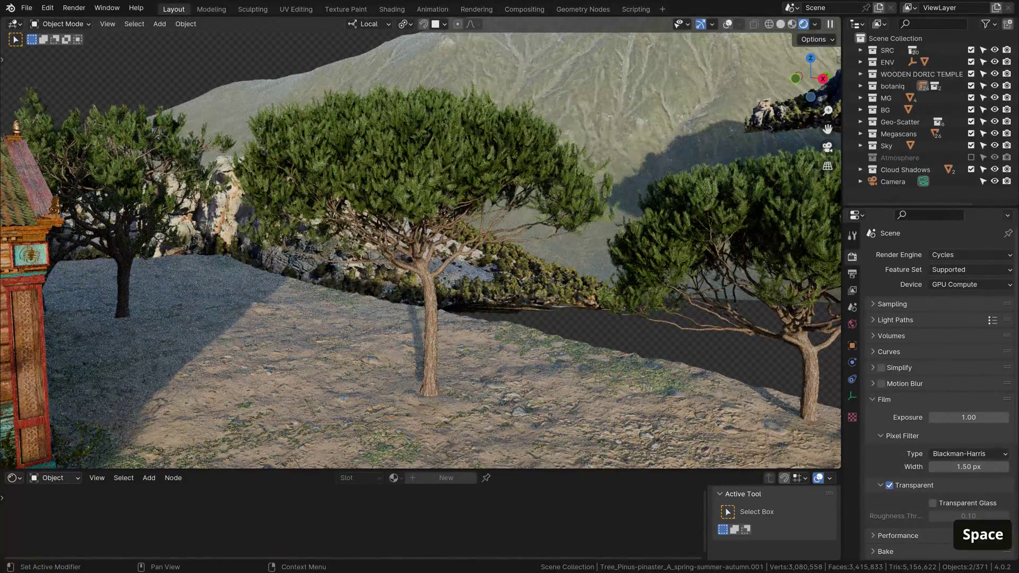
key(shift)
scroll(303, 298, up, 3)
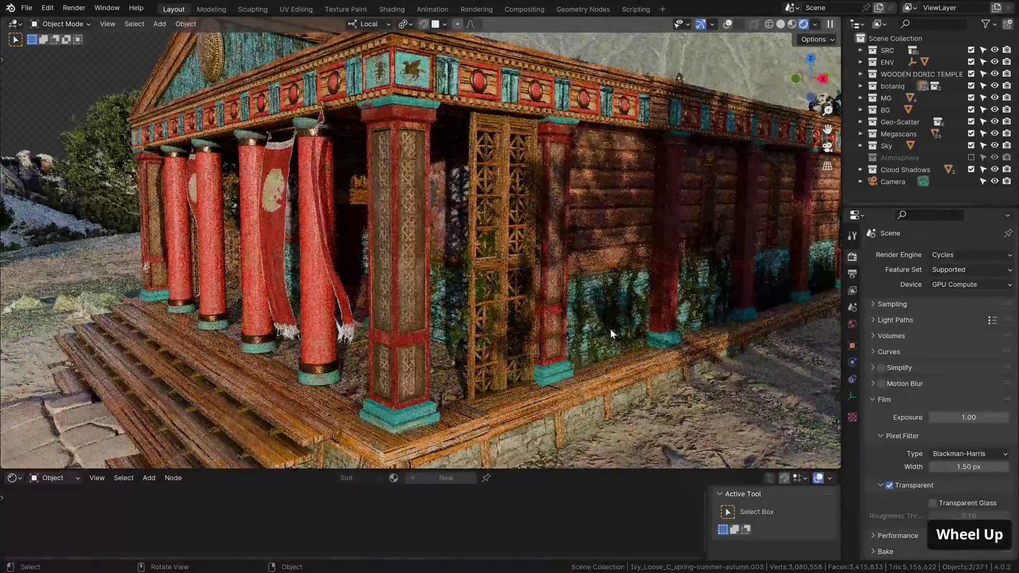
Step: Select and frame the ivy on the temple wall, then a rock on the ground
click(611, 329)
key(KP_Decimal)
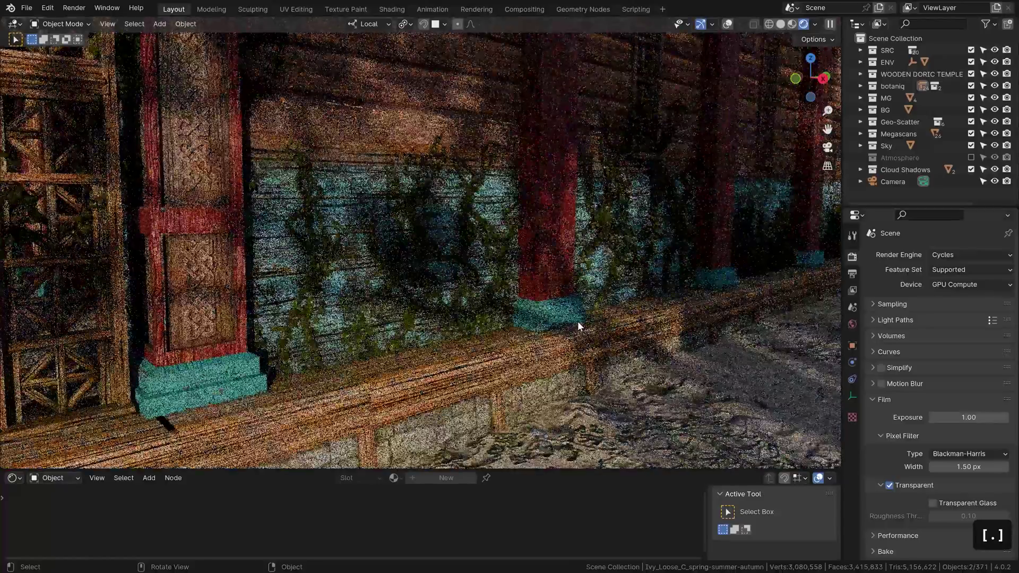
click(577, 321)
key(shift+grave)
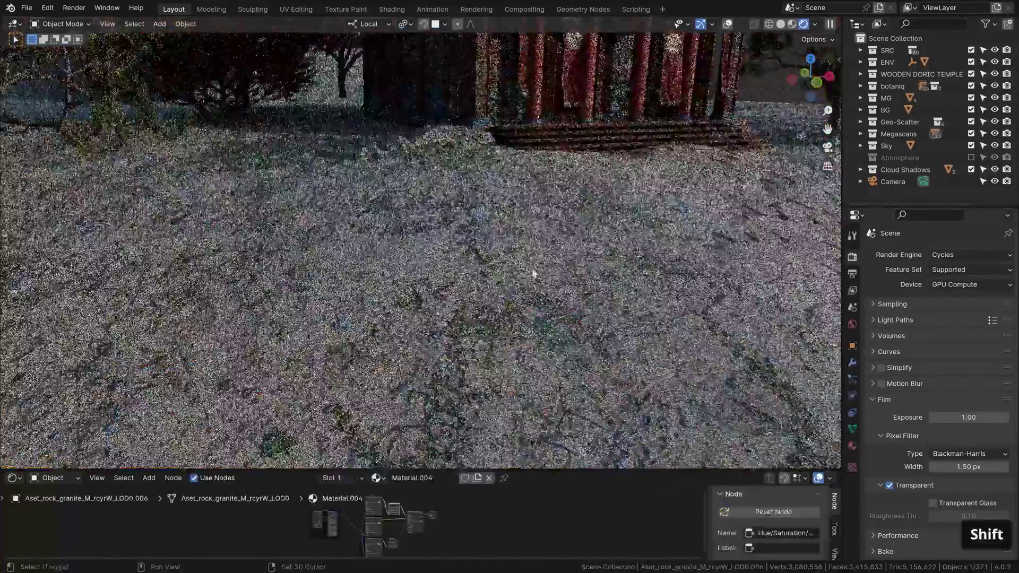
shift+middle_drag(518, 275, 495, 300)
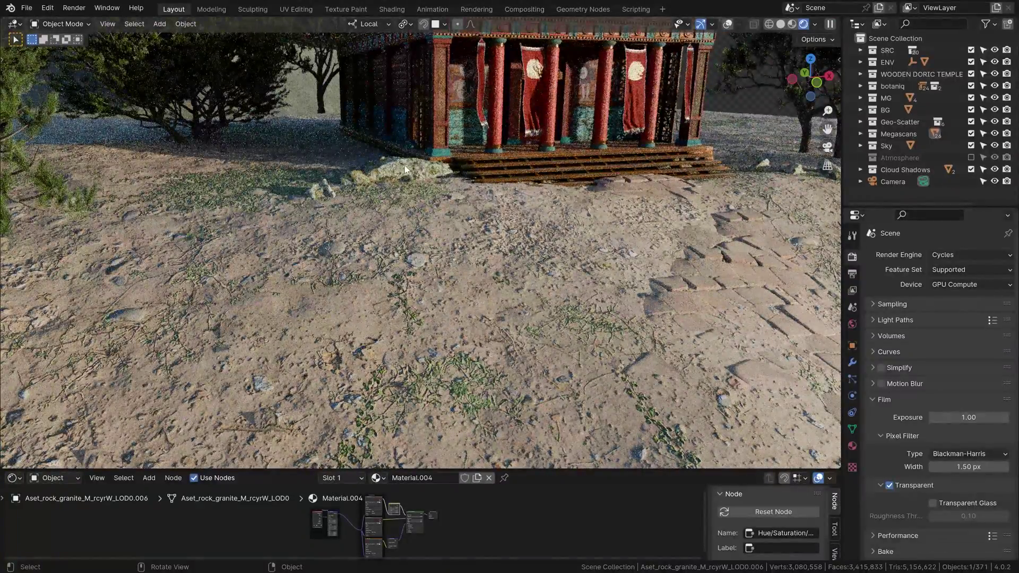
Step: From a wide aerial view, select and frame the rocky mountain backdrop
key(shift+grave)
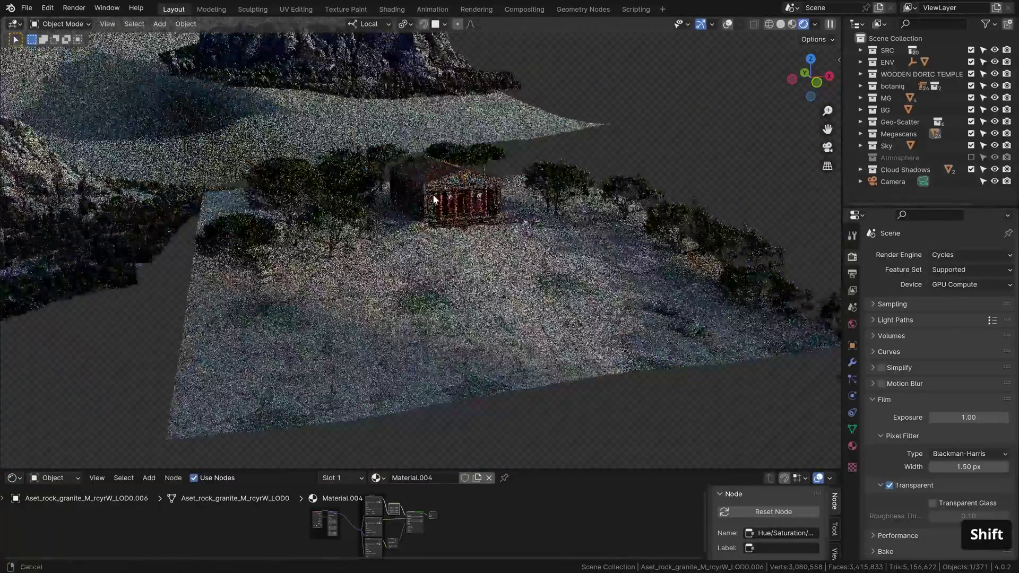
shift+middle_drag(452, 200, 236, 189)
click(237, 189)
key(KP_Decimal)
scroll(425, 201, up, 4)
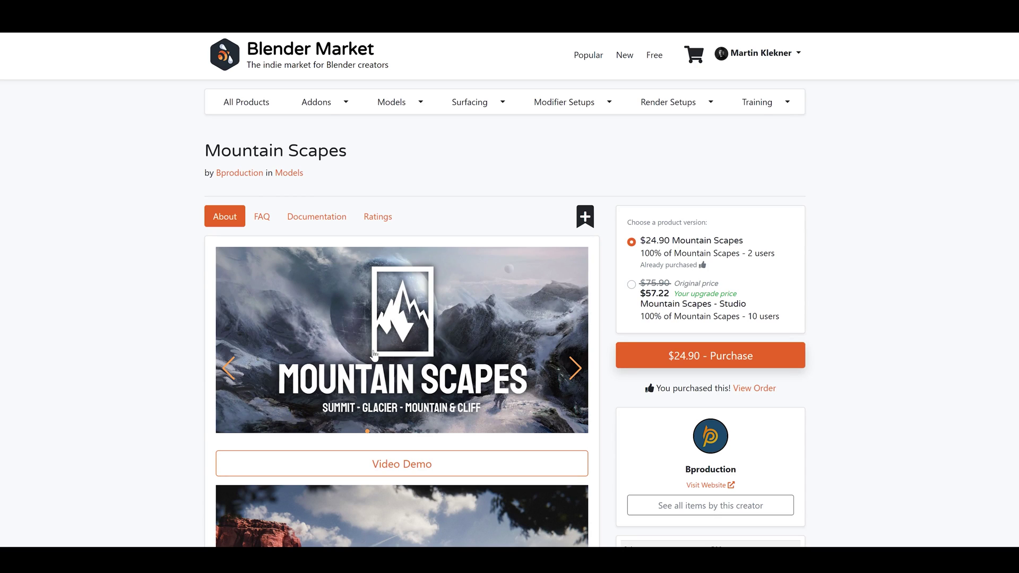
Step: Advance the Mountain Scapes preview carousel to the next slide
click(575, 369)
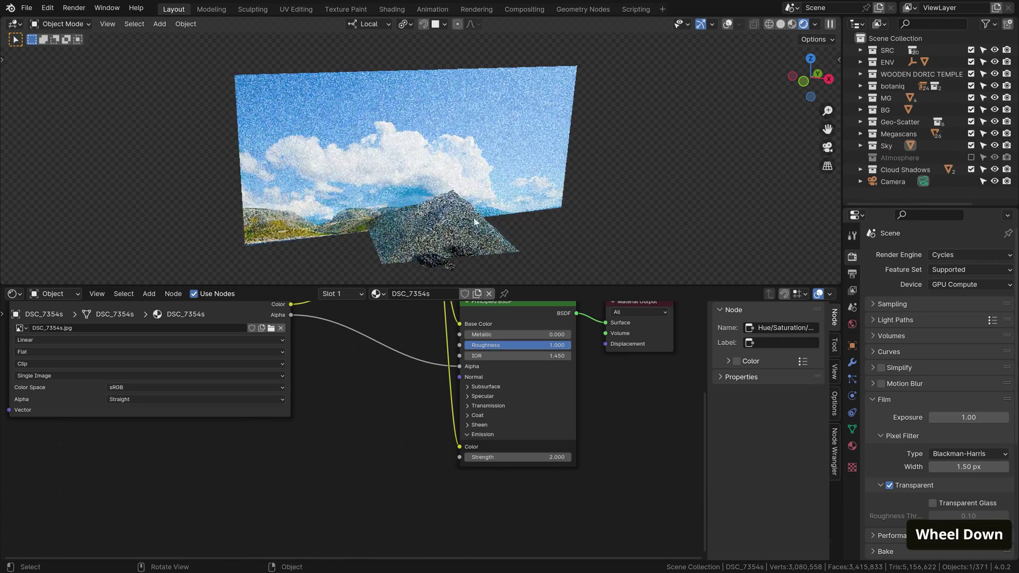
Step: Pan across the sky plane's material nodes to bring the Material Output node into view
middle_click(454, 399)
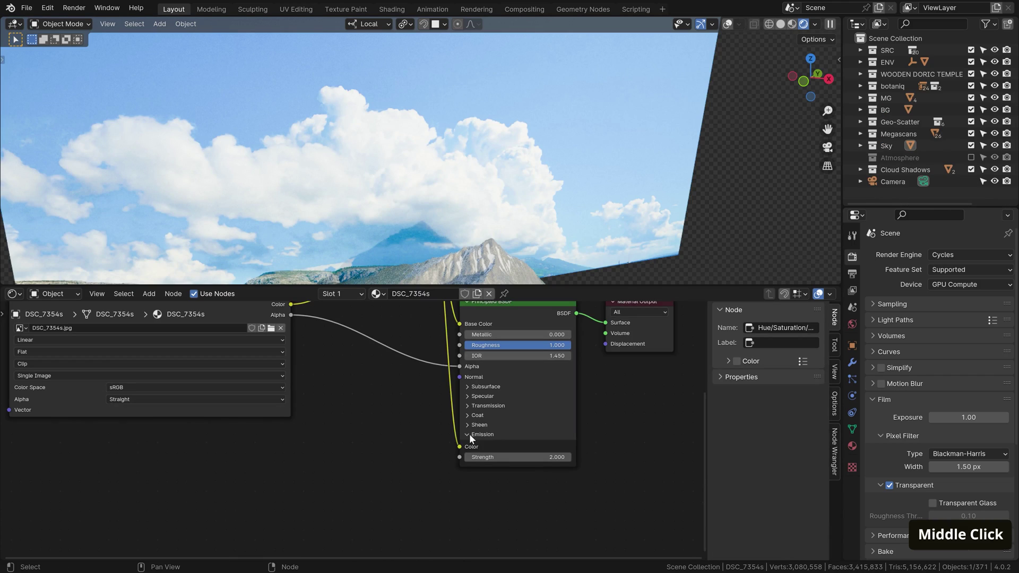
middle_drag(469, 434, 525, 456)
scroll(533, 364, up, 1)
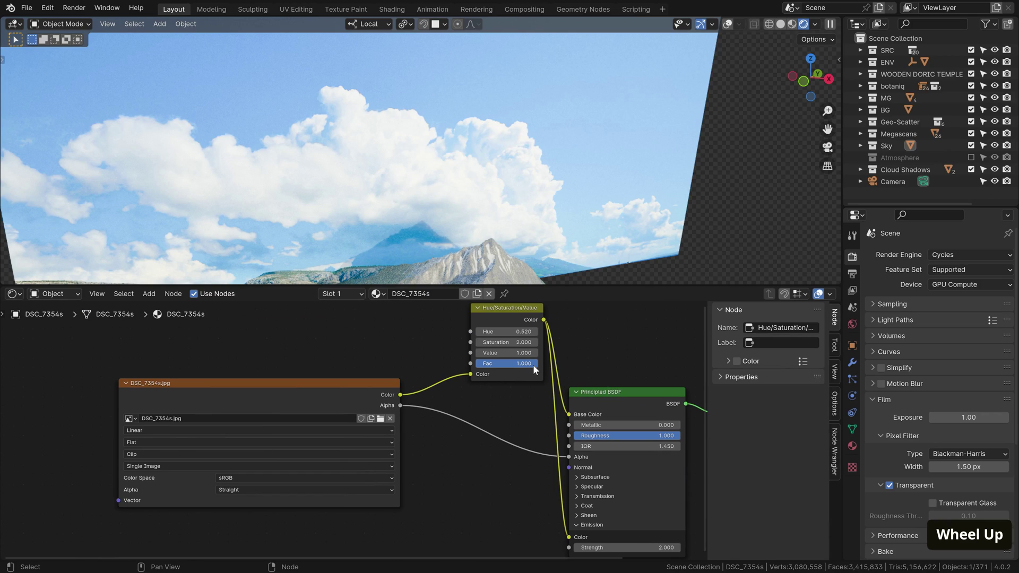
middle_drag(579, 521, 470, 431)
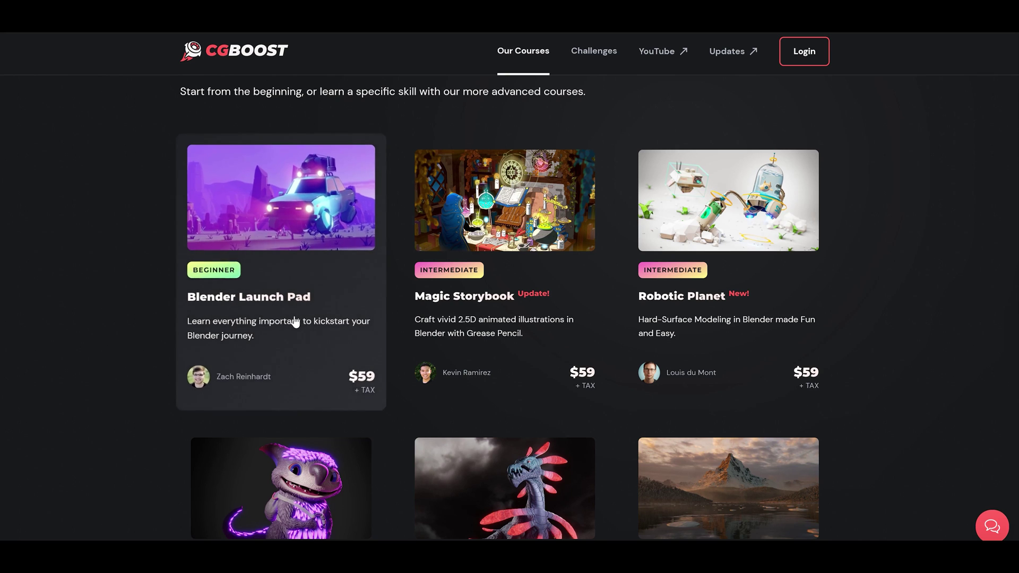
Step: Scroll down the Our Courses page to reveal another row of course cards
scroll(468, 334, down, 5)
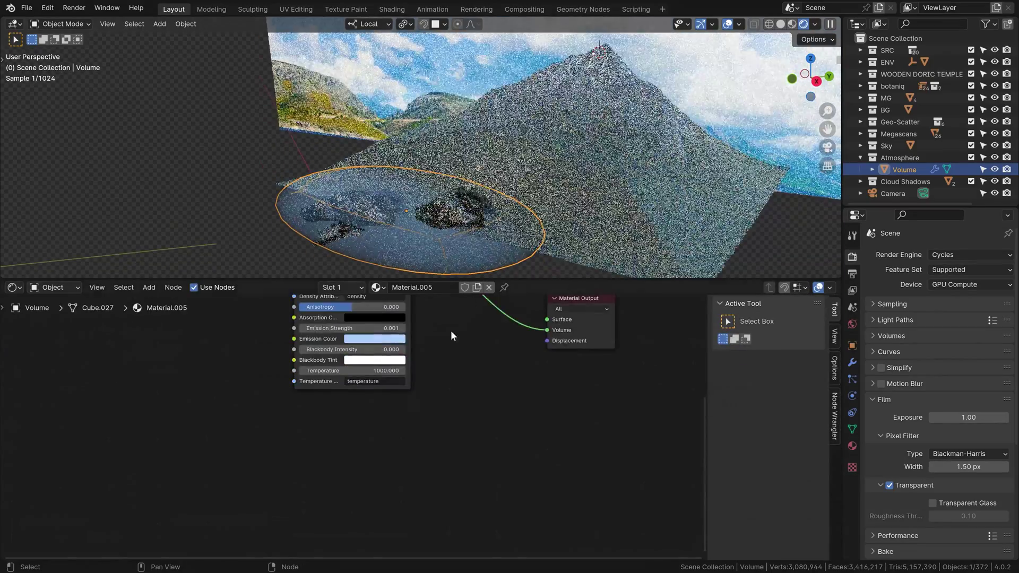
Step: Check the Principled Volume's Density and Emission Strength values, leaving Density at 0.001
middle_drag(451, 330, 365, 394)
click(360, 389)
key(Escape)
click(360, 429)
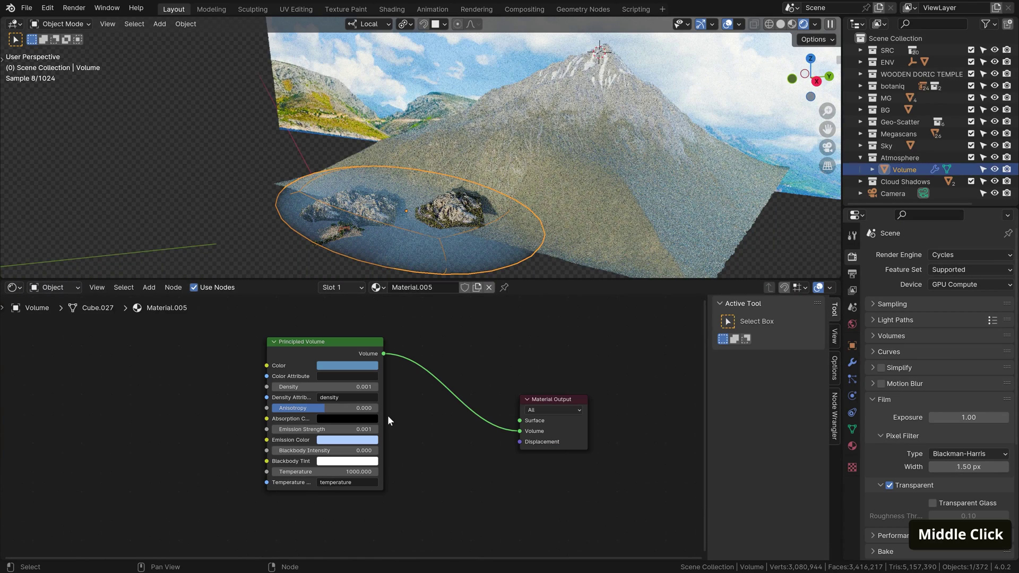
drag(272, 396, 390, 395)
key(Escape)
click(356, 429)
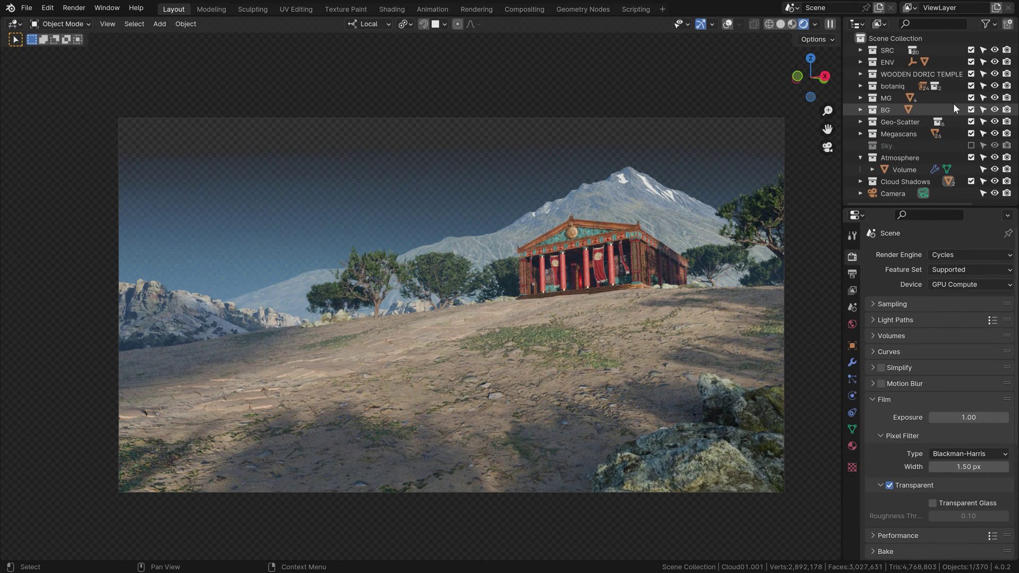
Step: Exclude the MG, BG and Atmosphere collections and switch the viewport to Solid shading
click(971, 99)
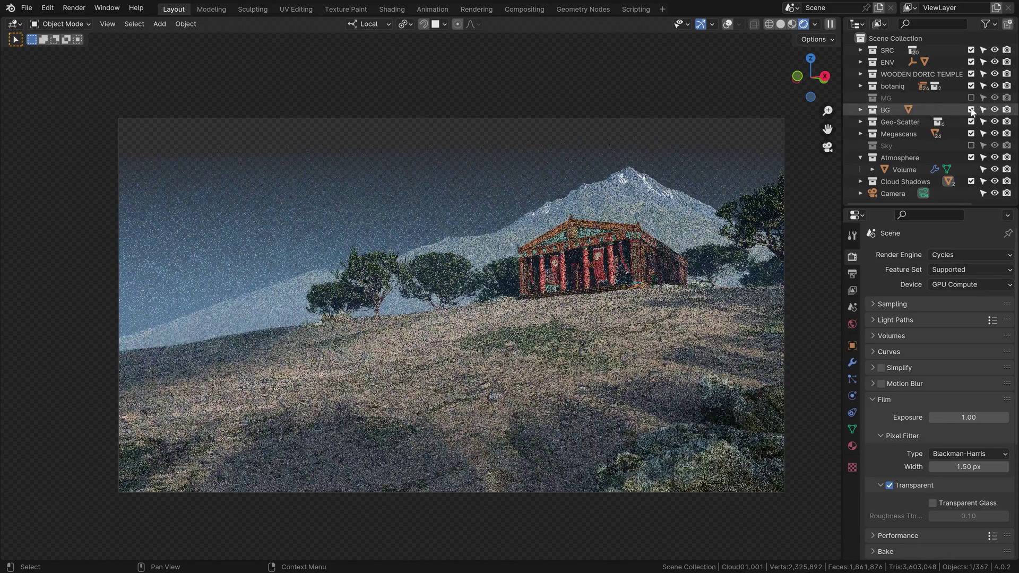
click(971, 110)
click(971, 158)
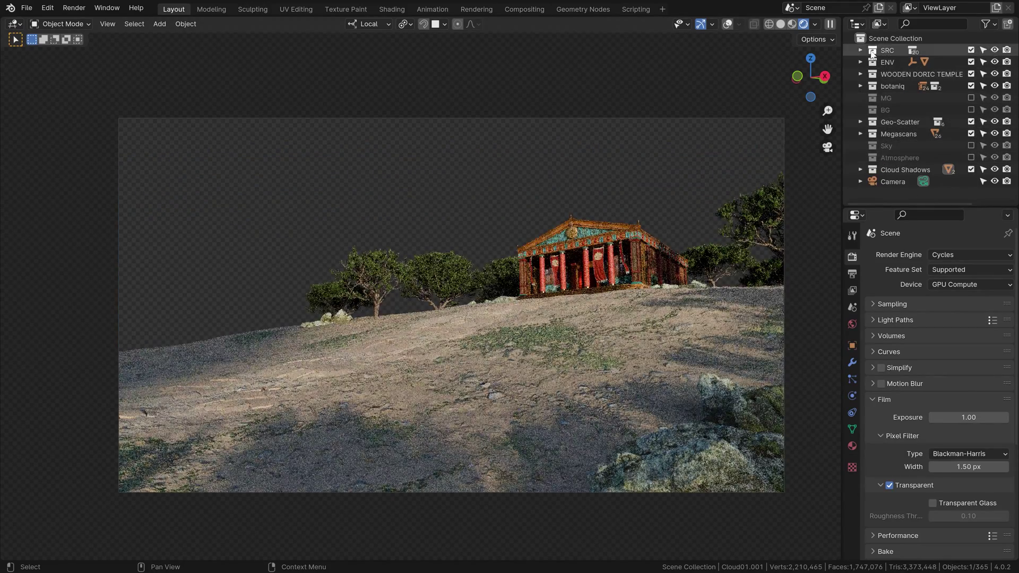
click(782, 24)
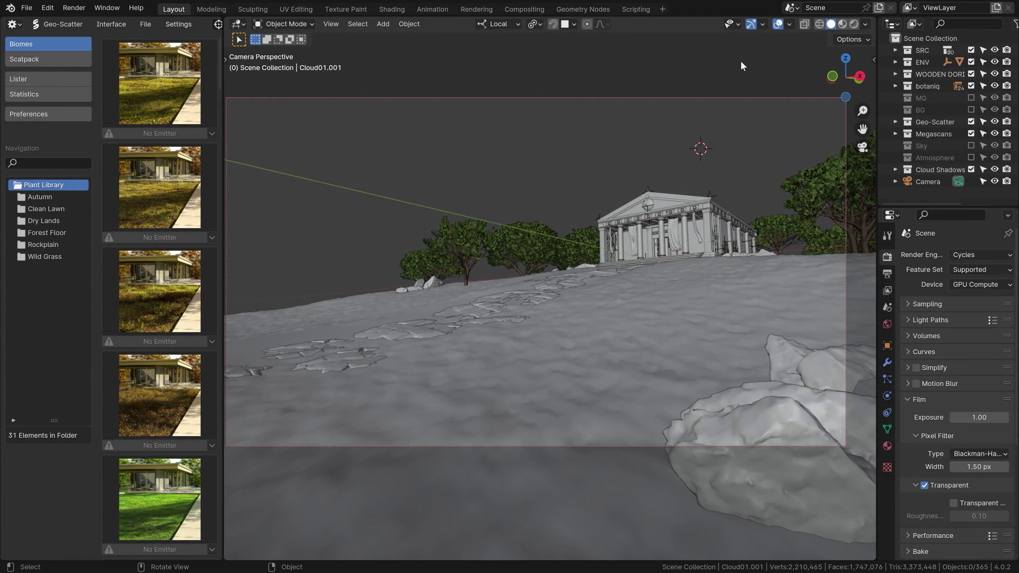
Step: Show the Geo-Scatter sidebar and set Landscape as the scatter emitter
key(n)
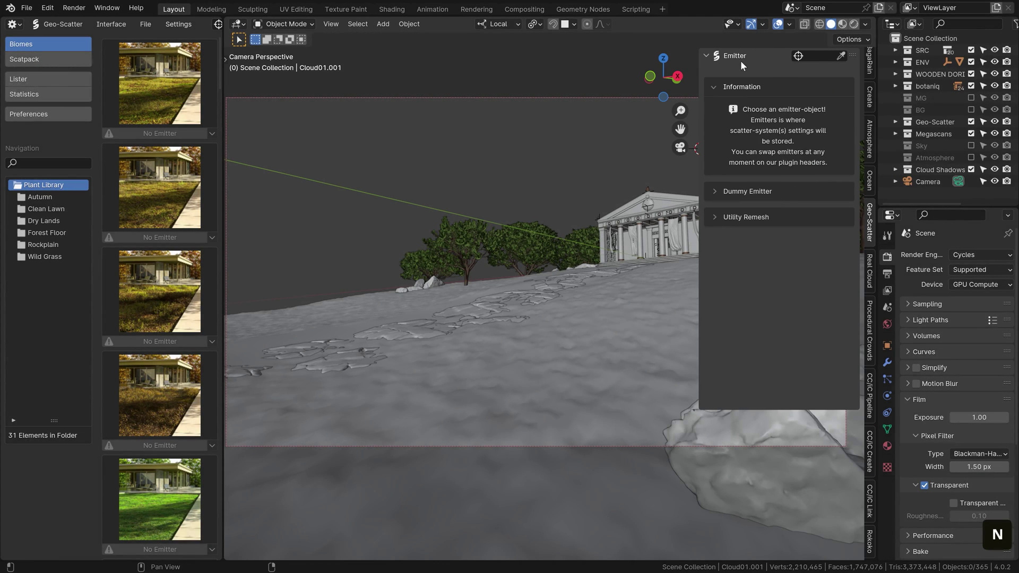
click(841, 56)
click(622, 329)
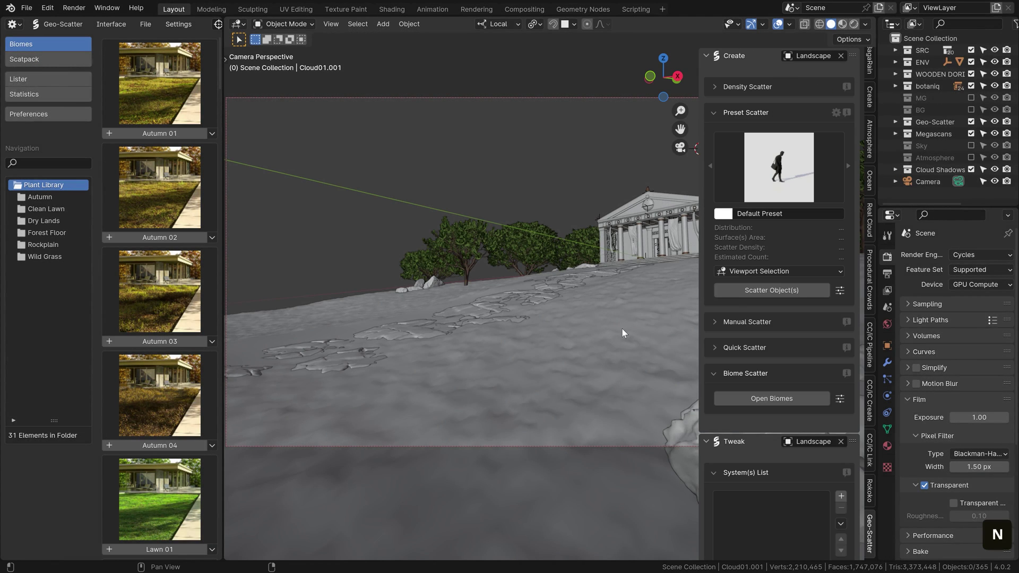
Step: Scatter the Rockplain 04 biome from the Rockplain folder onto the landscape
click(764, 398)
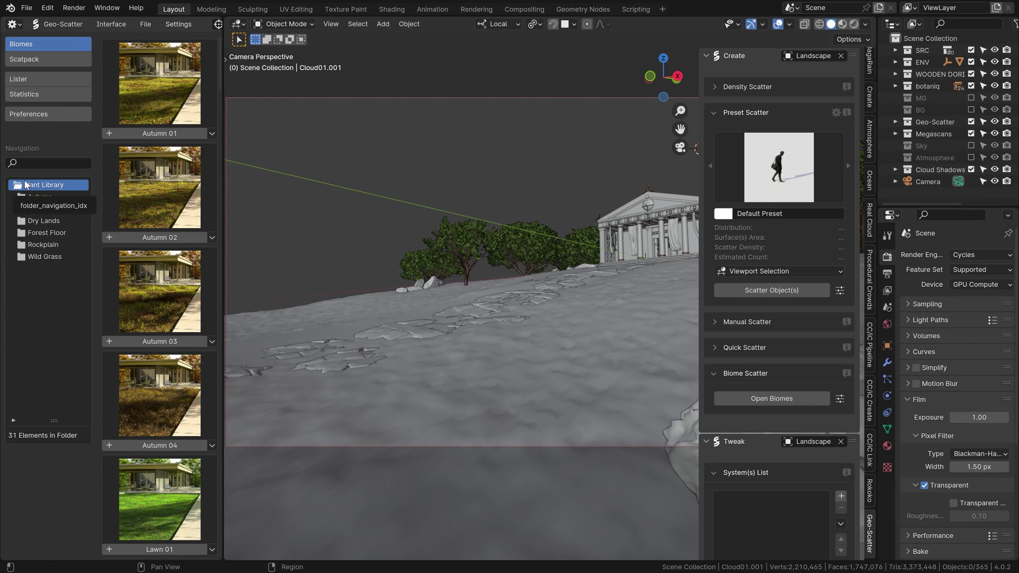
drag(217, 80, 225, 346)
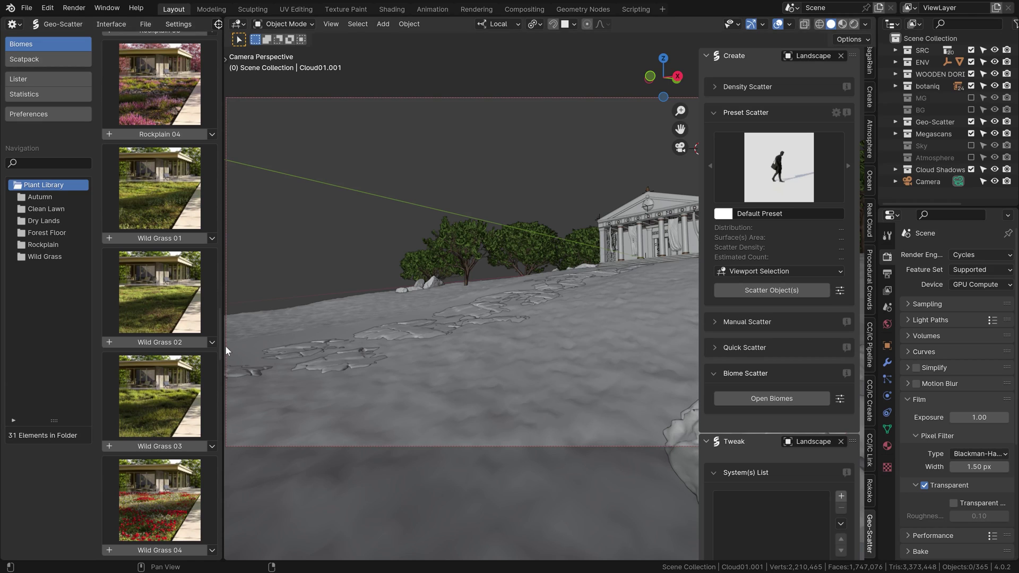
scroll(225, 345, up, 1)
click(43, 244)
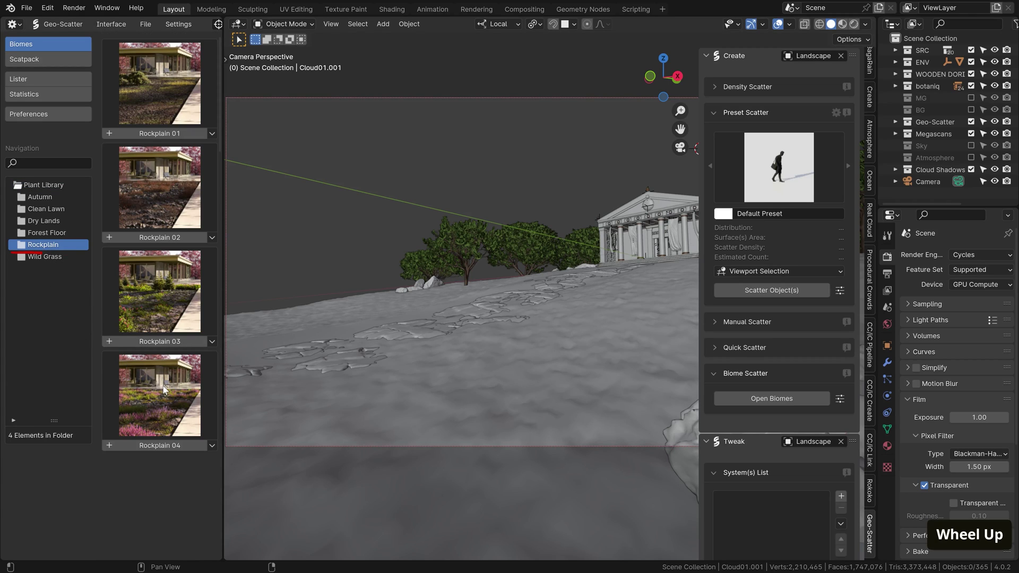
click(176, 444)
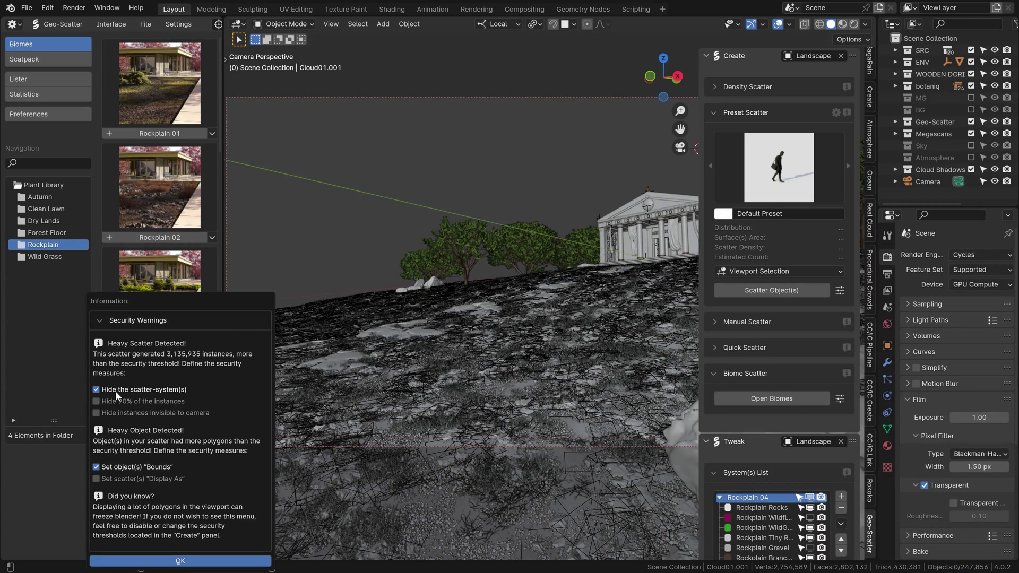
Step: Dismiss the heavy-scatter warning and collapse the Create section to show the eight Rockplain systems
click(155, 559)
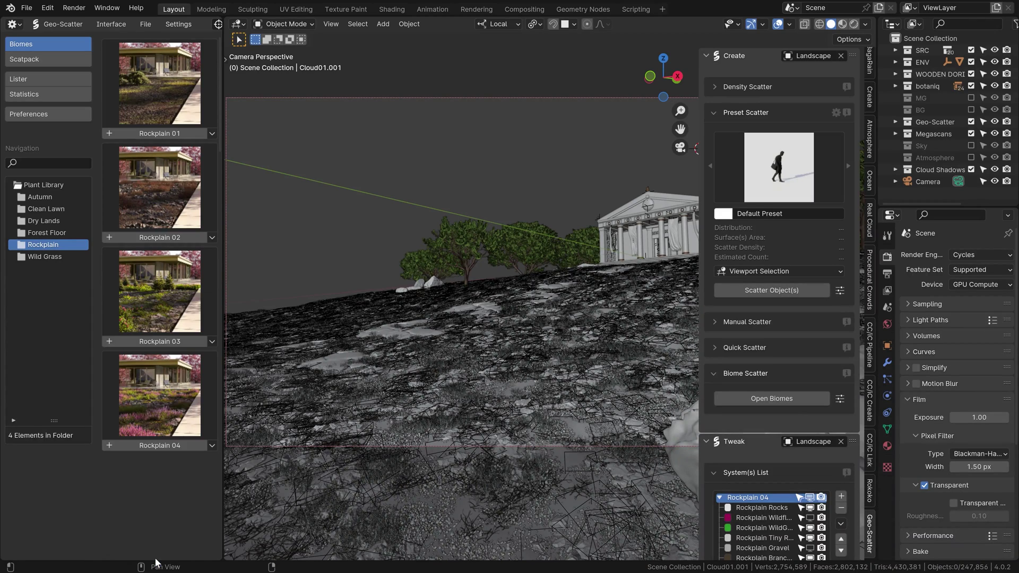
click(706, 55)
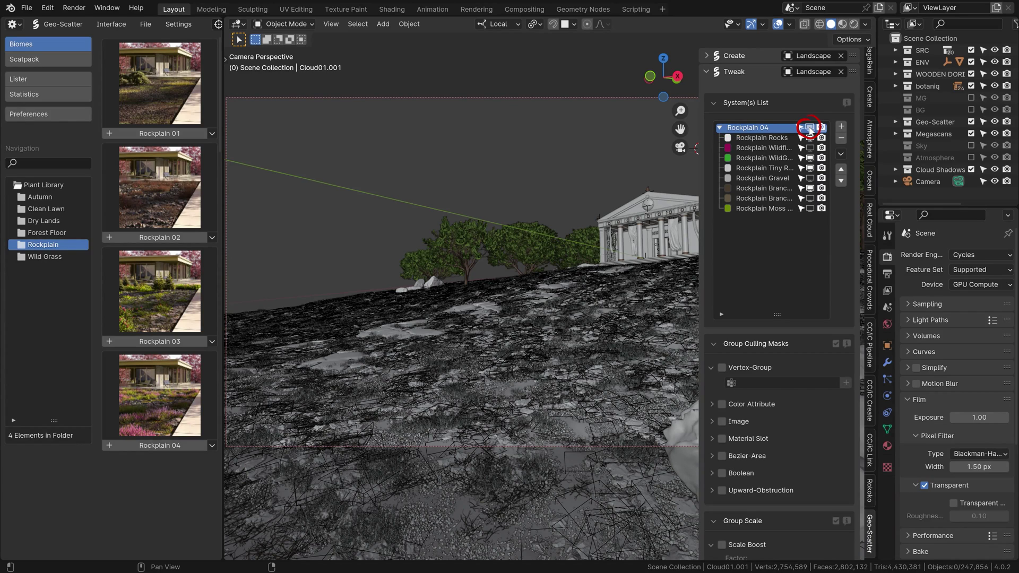
Step: Toggle the Rockplain 04 viewport display and inspect the grass on the hill in Rendered shading
click(811, 129)
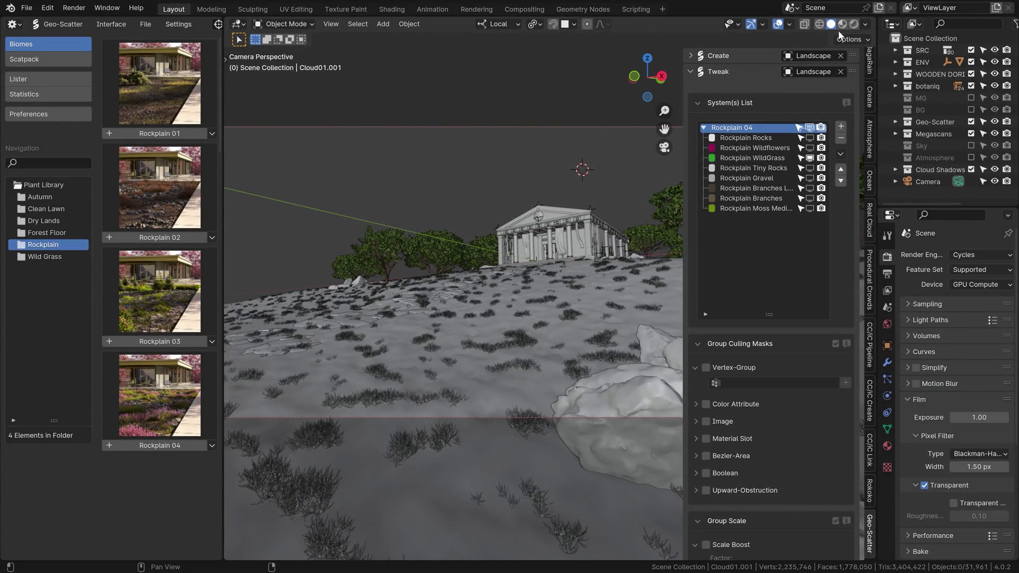
click(854, 25)
scroll(539, 357, up, 4)
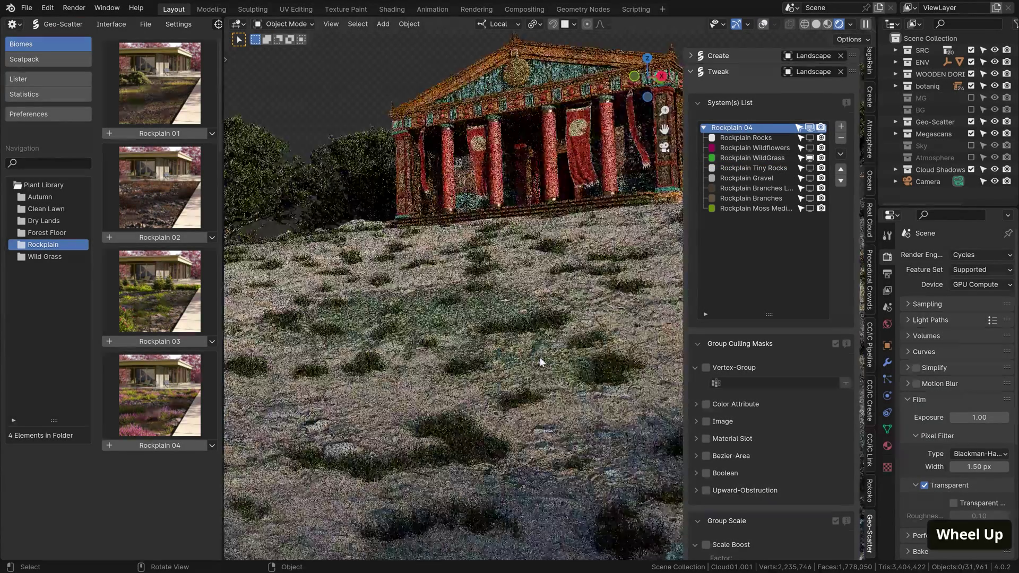
scroll(539, 356, up, 4)
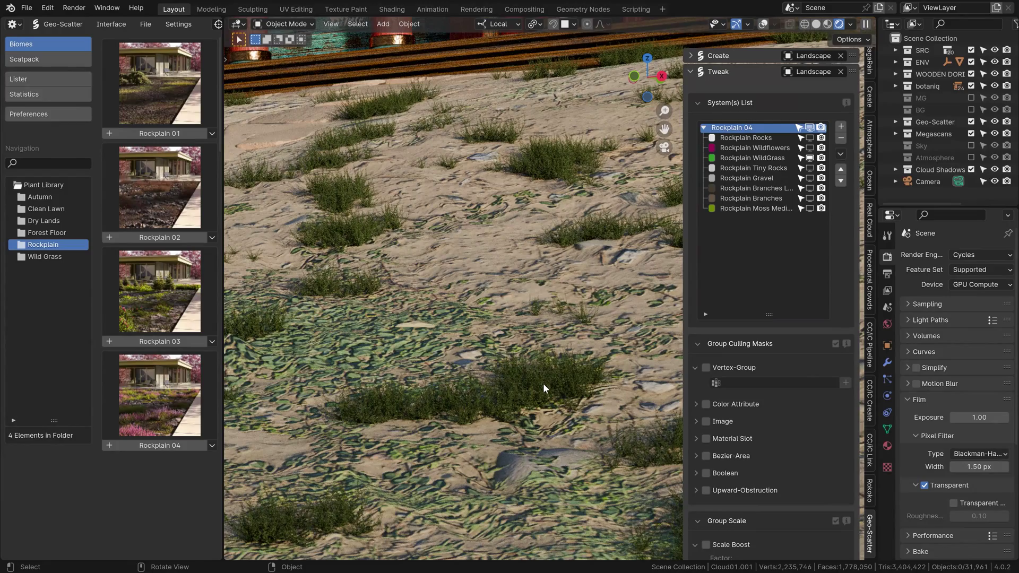
scroll(543, 384, down, 6)
scroll(543, 382, up, 1)
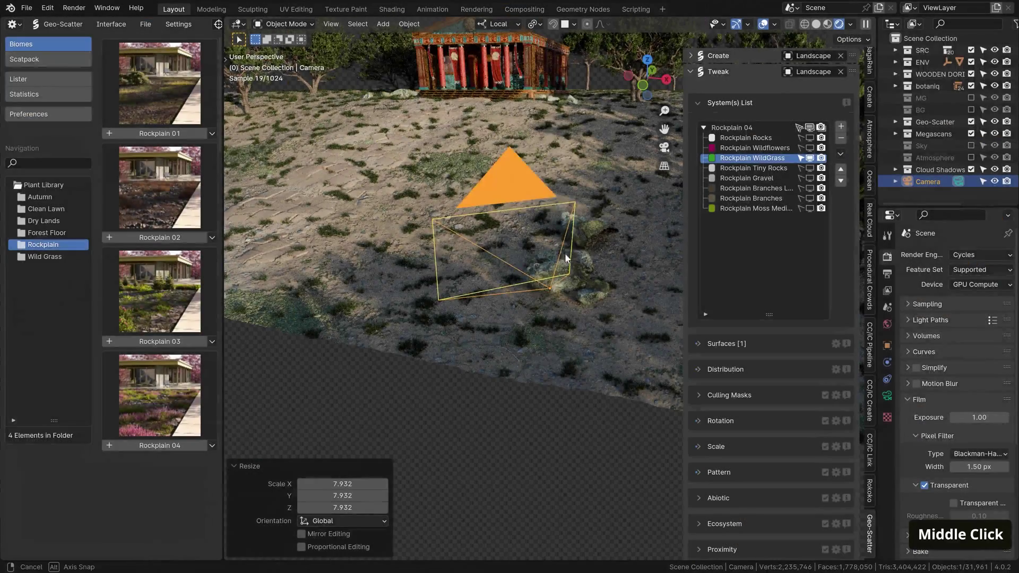
middle_drag(528, 250, 467, 272)
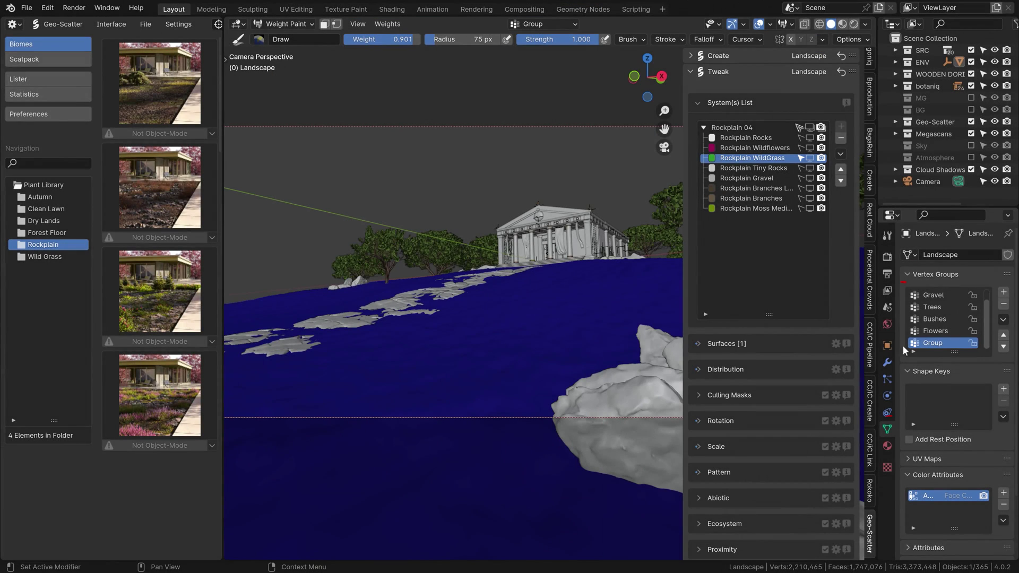
Step: Paint full-weight Vegetation strokes across the hillside and near the temple with a 175 px brush
mouse_move(533, 346)
mouse_down()
mouse_move(570, 342)
mouse_move(596, 319)
mouse_move(496, 295)
mouse_move(501, 302)
mouse_up()
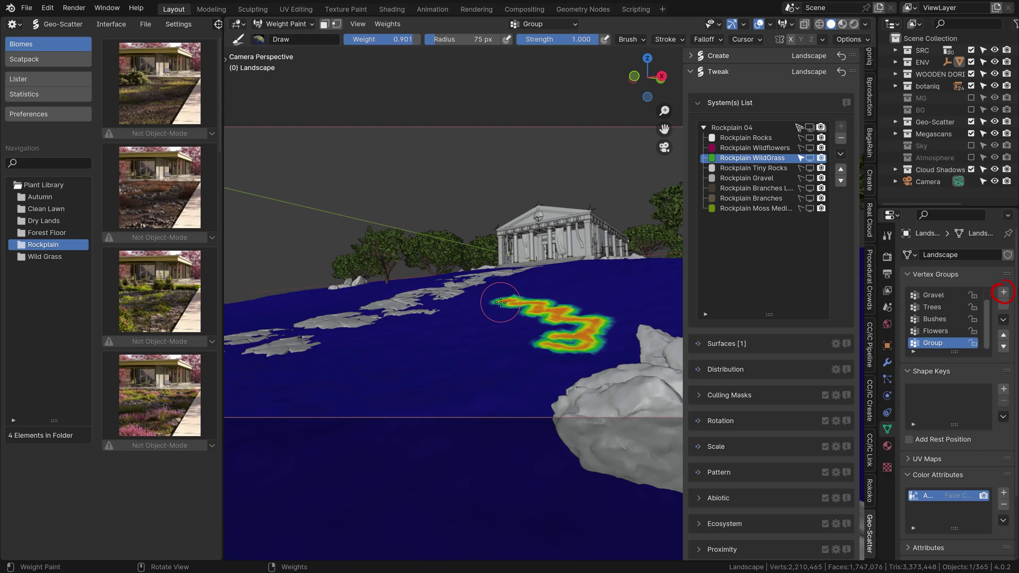
key(ctrl+f)
mouse_move(530, 313)
mouse_down()
mouse_move(479, 326)
mouse_move(492, 317)
mouse_move(467, 318)
mouse_up()
key(f)
click(500, 305)
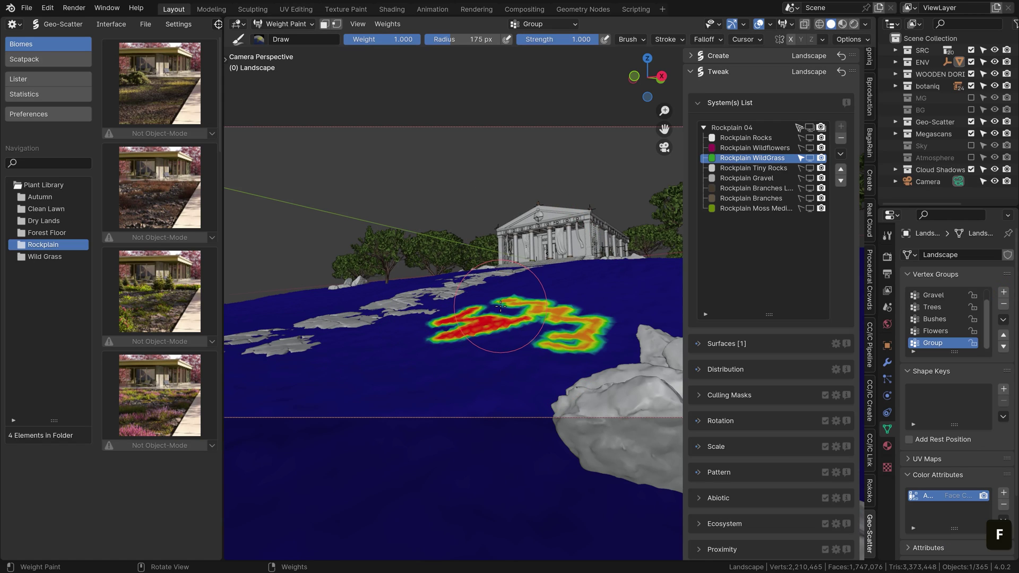
key(ctrl+f)
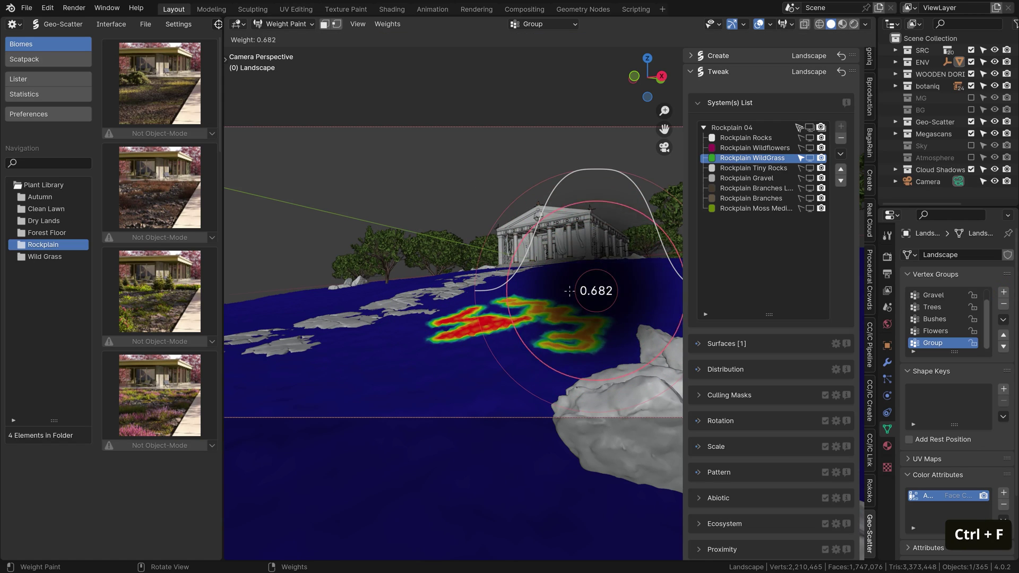
key(0)
mouse_move(629, 287)
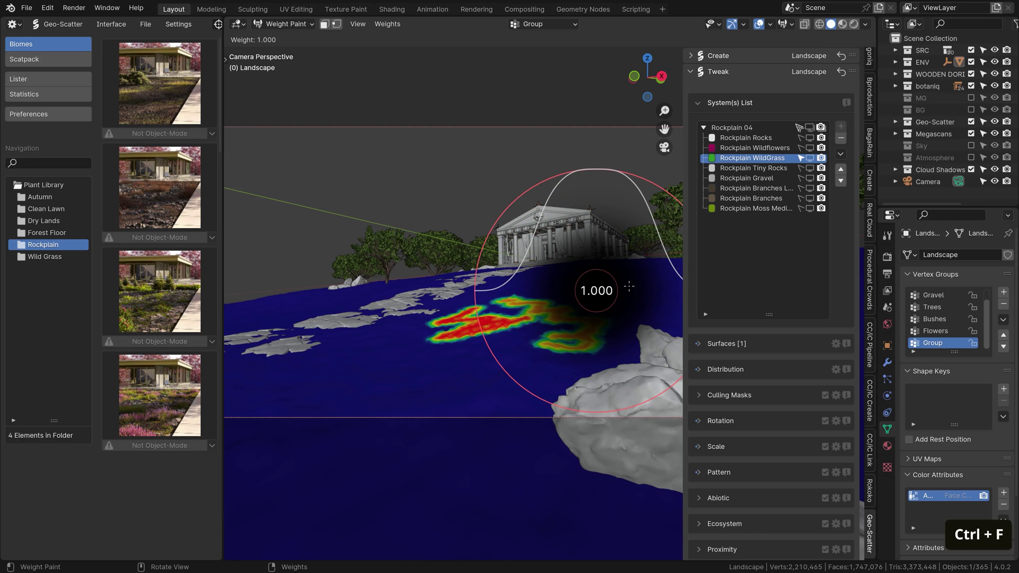
key(Escape)
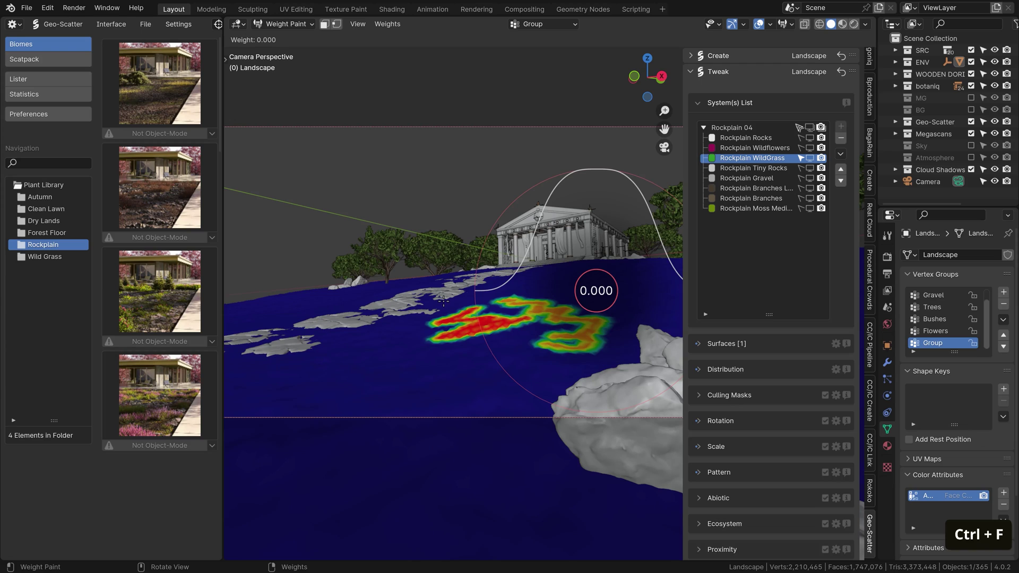
key(Escape)
mouse_move(478, 316)
mouse_down()
mouse_move(633, 281)
mouse_move(569, 279)
mouse_move(634, 275)
mouse_move(612, 310)
mouse_move(473, 364)
mouse_move(318, 369)
mouse_move(464, 337)
mouse_move(341, 375)
mouse_move(361, 373)
mouse_move(314, 306)
mouse_move(229, 316)
mouse_move(348, 302)
mouse_move(433, 279)
mouse_move(383, 284)
mouse_up()
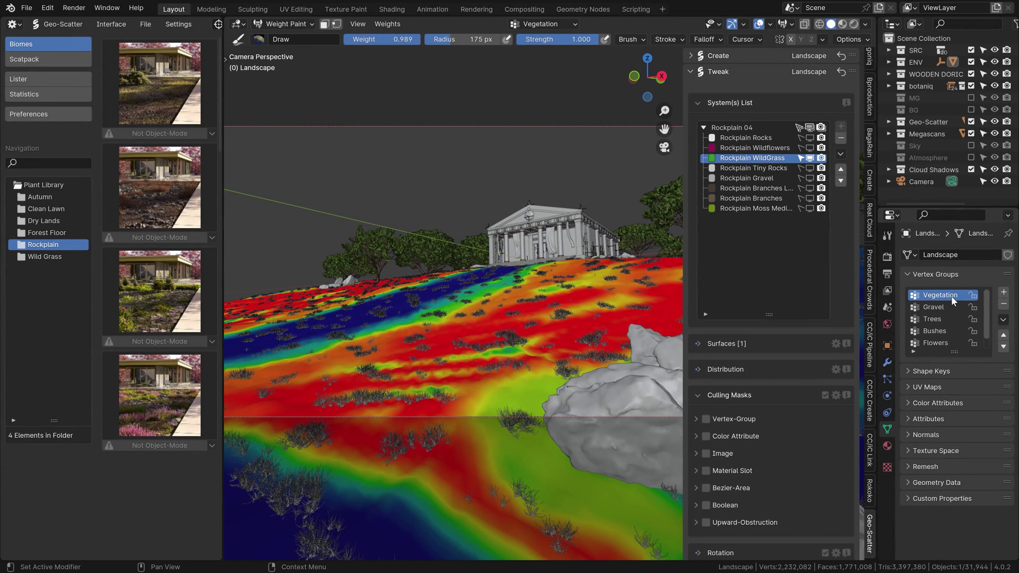
Step: Preview the Gravel, Trees and Bushes weights, then make Vegetation the active vertex group
click(947, 307)
click(945, 319)
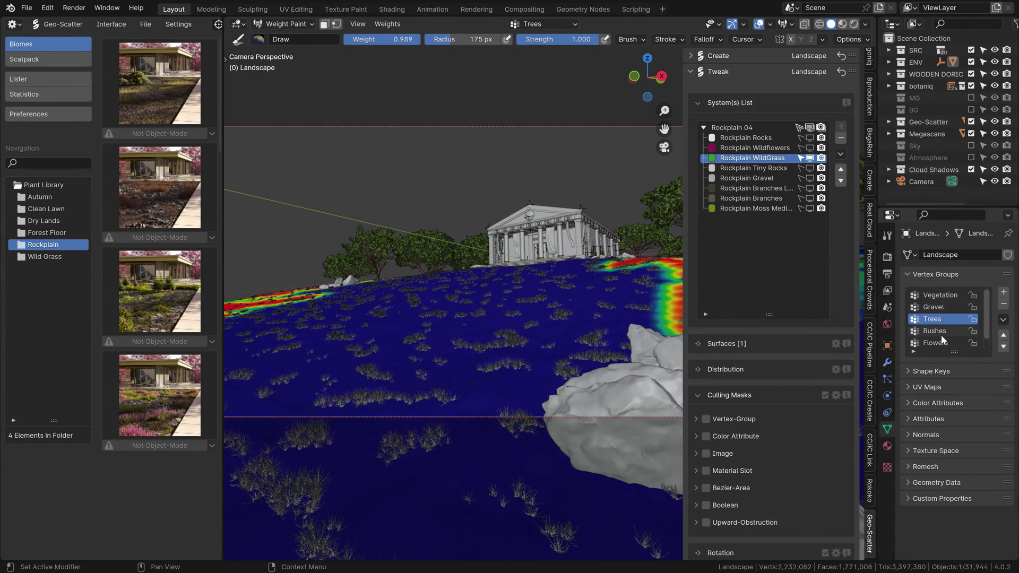
click(942, 332)
click(948, 298)
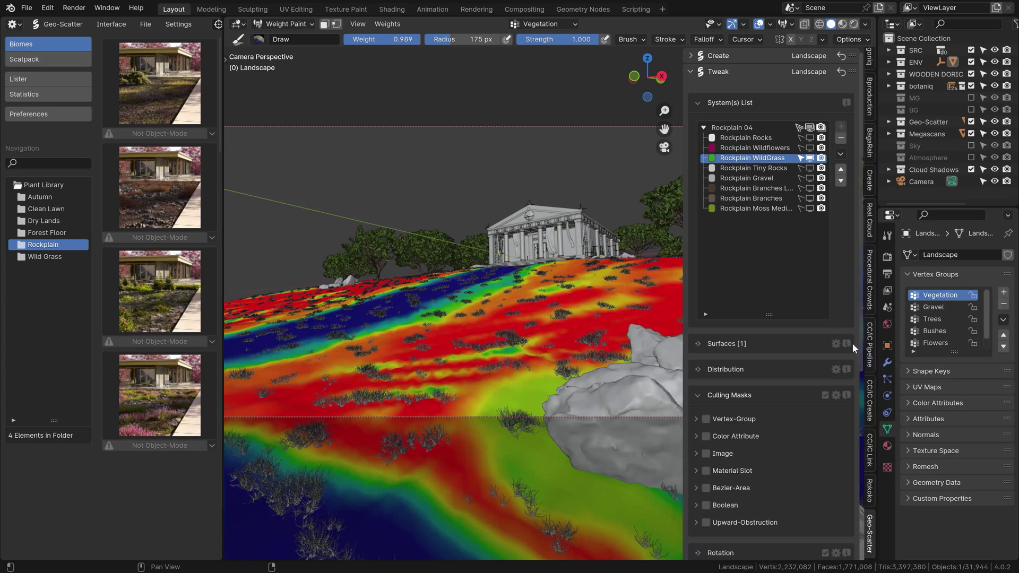
Step: Set the Vegetation vertex group as the Rockplain WildGrass culling mask and invert it
click(707, 420)
click(696, 418)
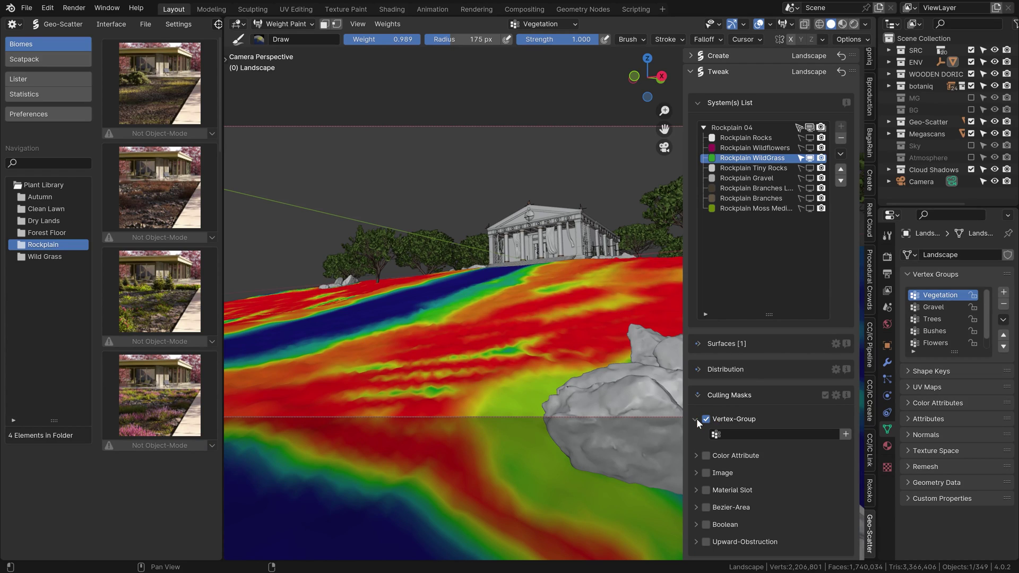
click(754, 434)
click(730, 512)
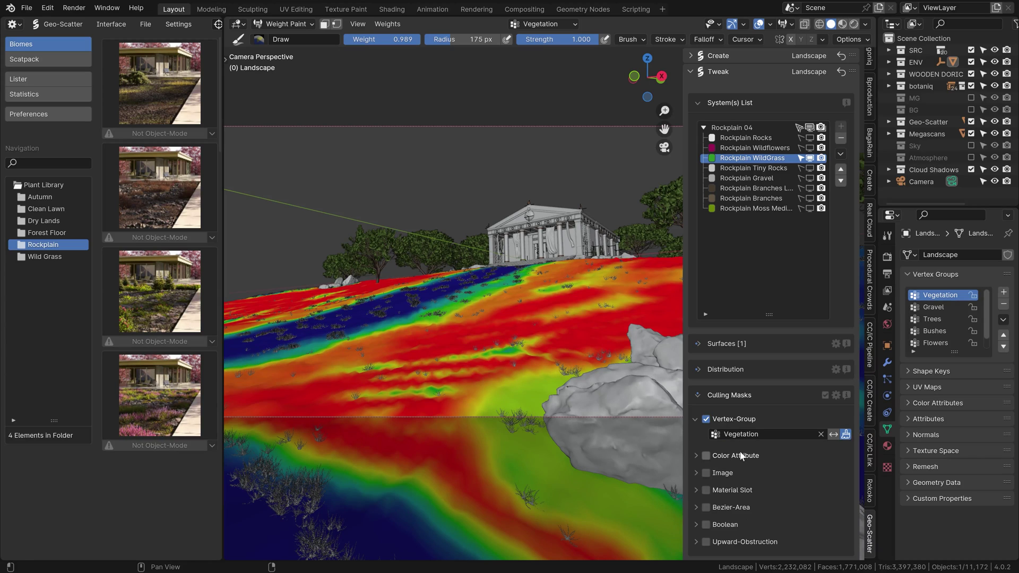
click(834, 435)
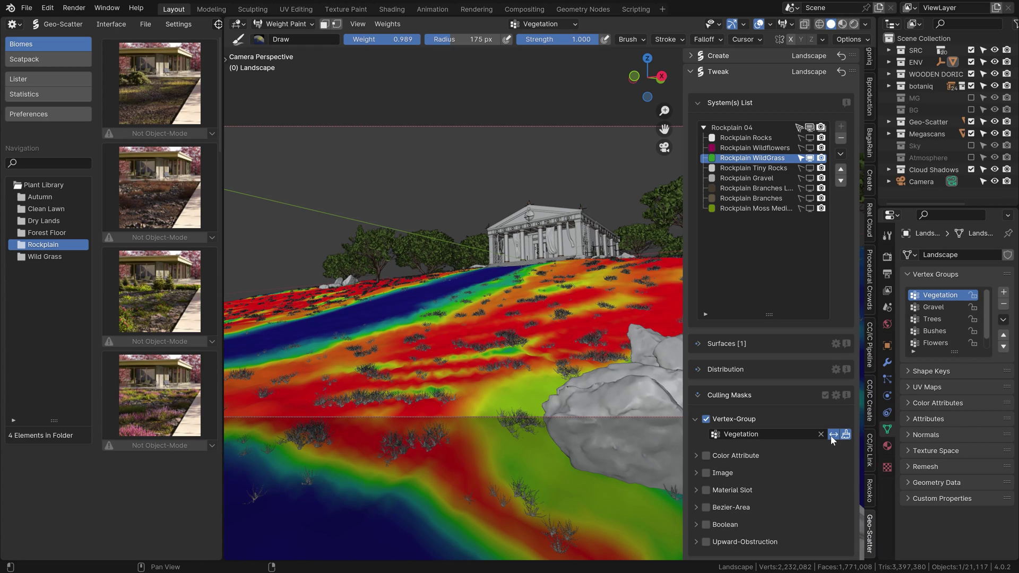
Step: Return the Landscape to Object Mode and view the scene in Rendered shading
key(ctrl+Tab)
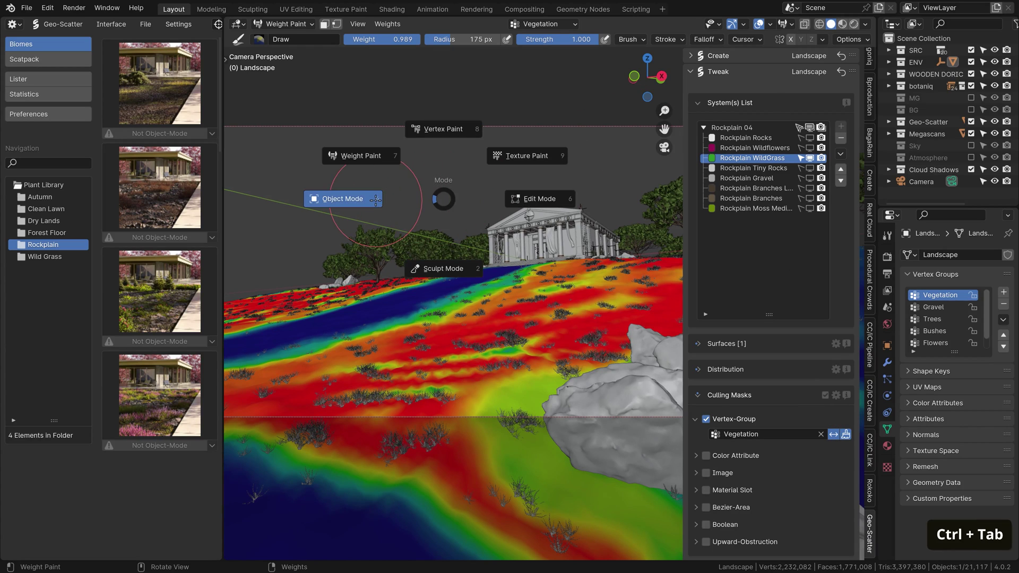
click(379, 205)
click(853, 24)
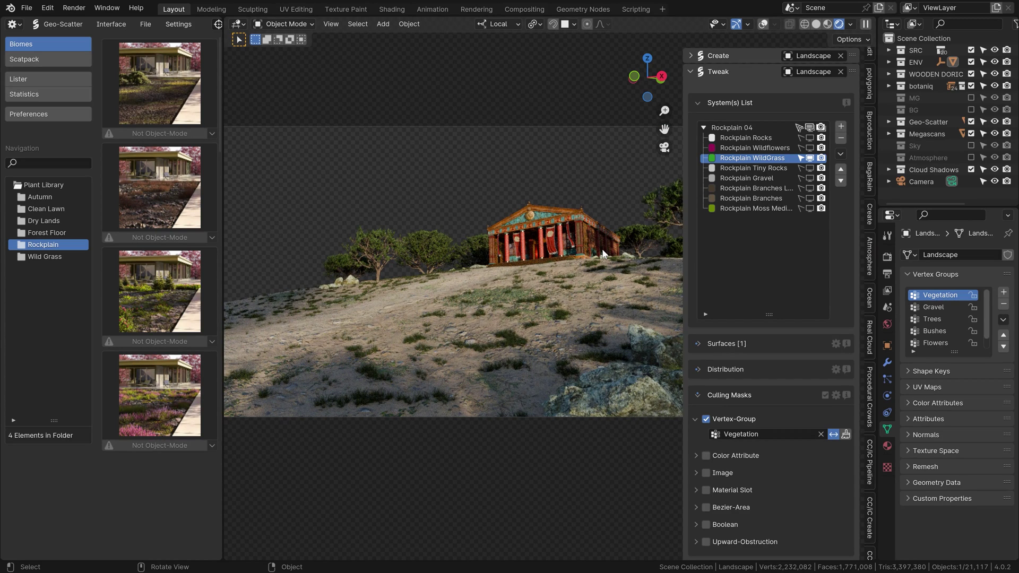
key(alt+F9)
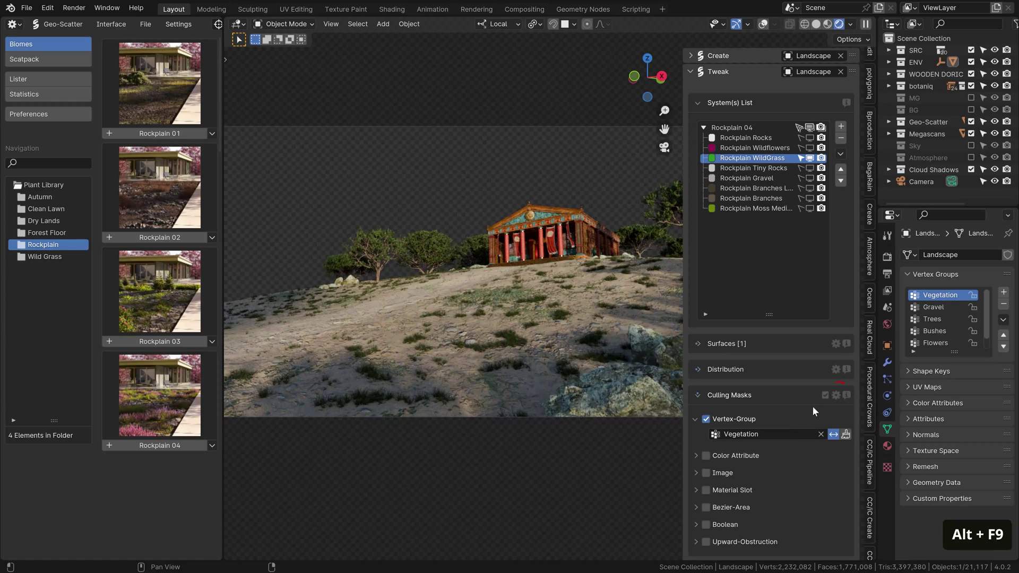
Step: Apply the WildGrass culling mask settings to All System(s) [8]
click(836, 395)
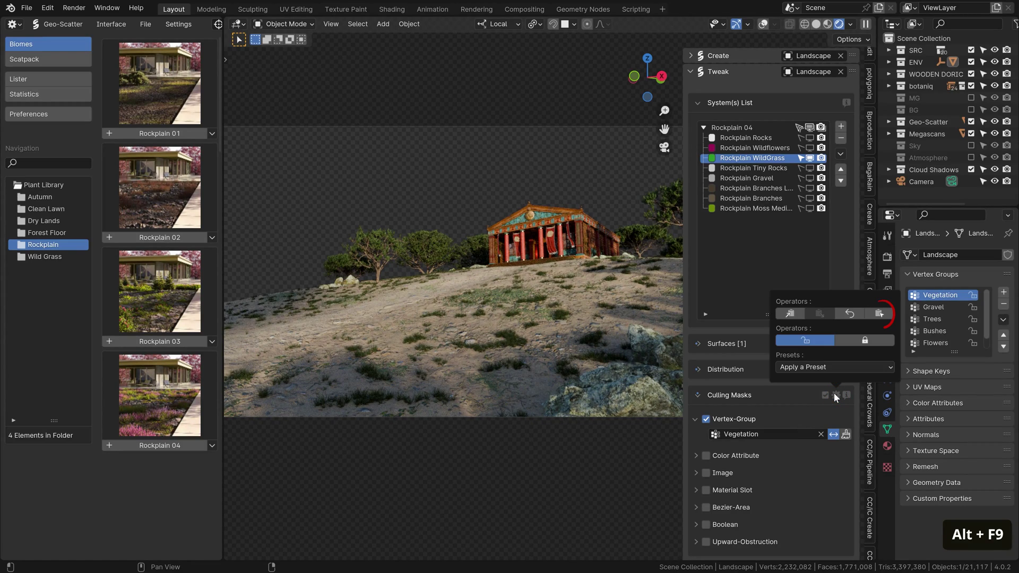
click(881, 314)
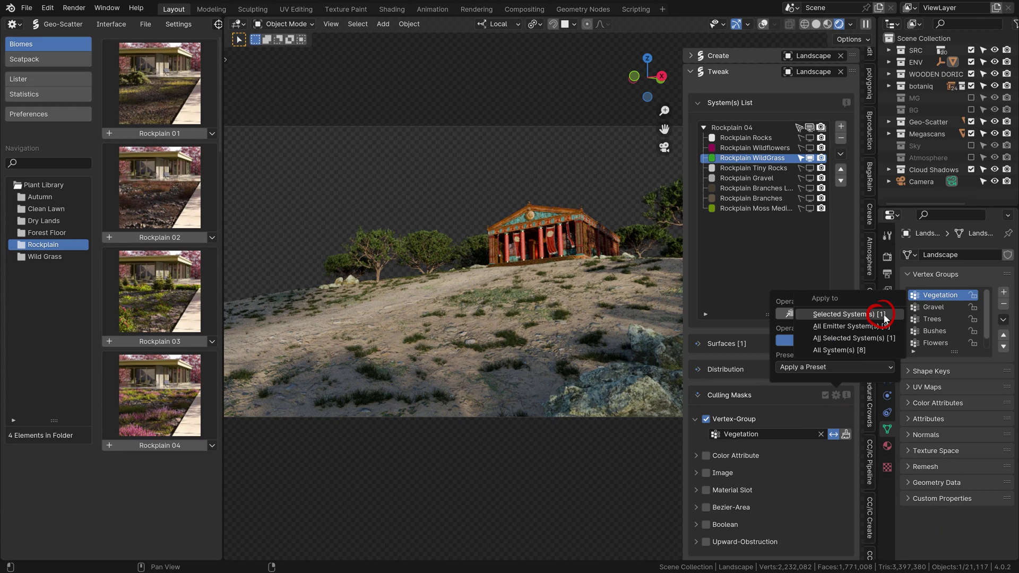
click(849, 351)
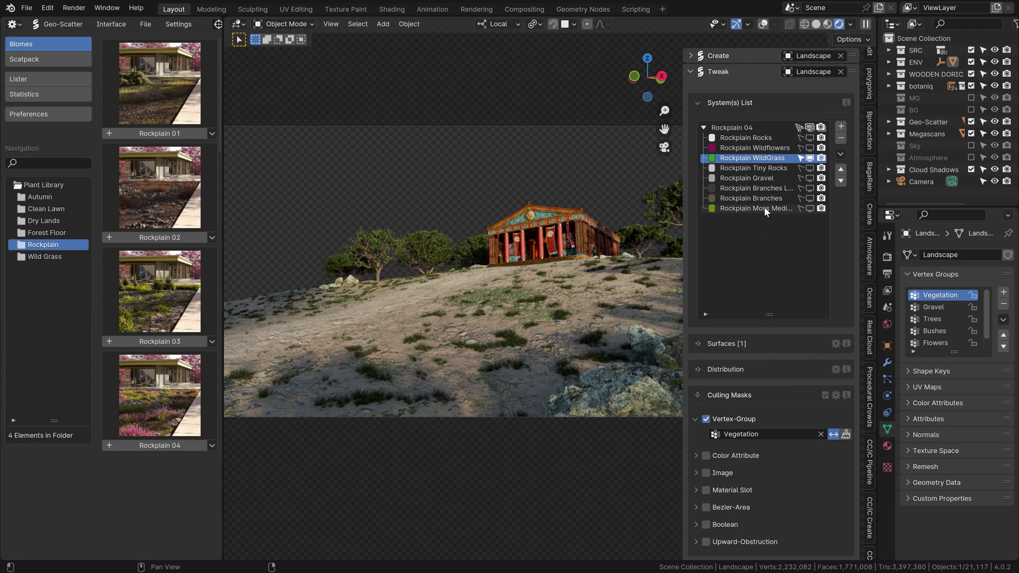
Step: Set WildGrass default scale to 1.2 and random scale factor to 0.8 on X, Y and Z
scroll(718, 407, down, 10)
click(696, 381)
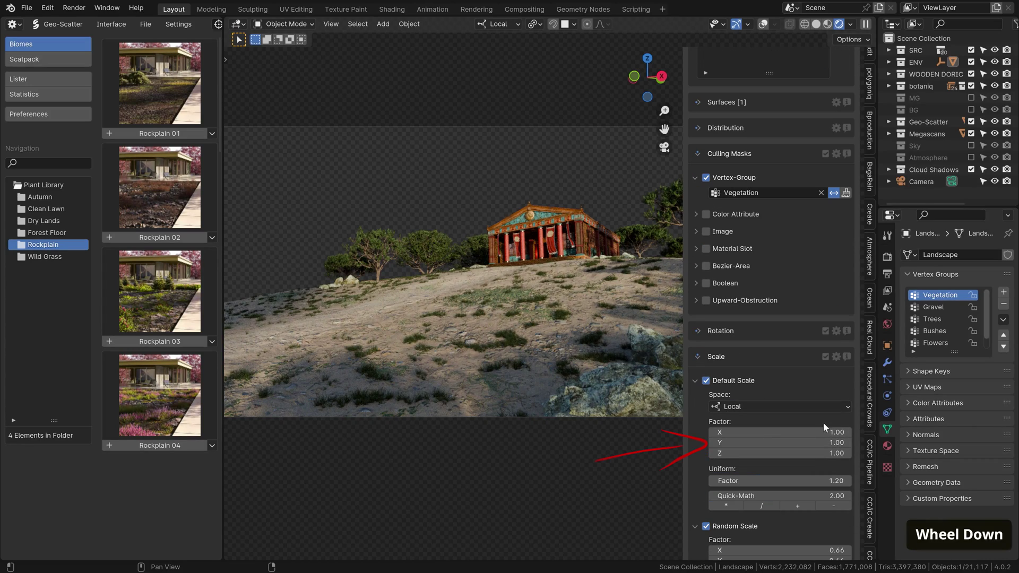
drag(820, 432, 817, 453)
text(1.2)
key(Return)
scroll(809, 440, down, 7)
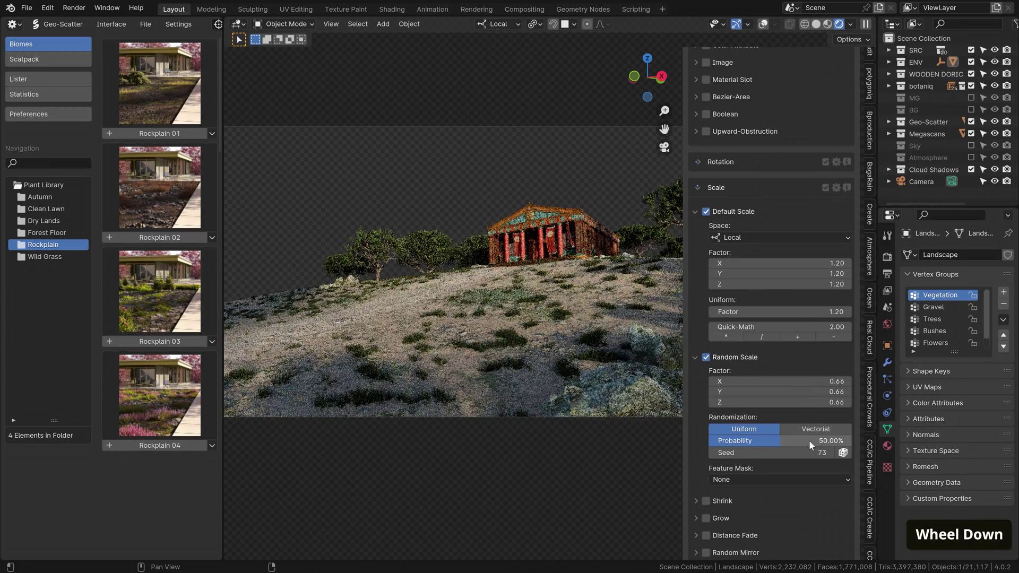
drag(807, 381, 807, 402)
text(.8)
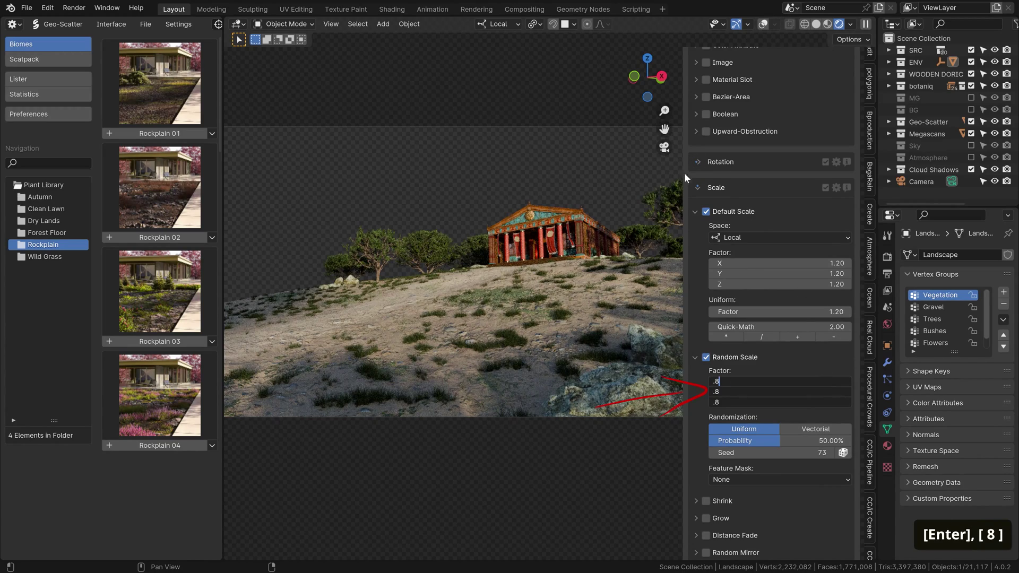
key(Return)
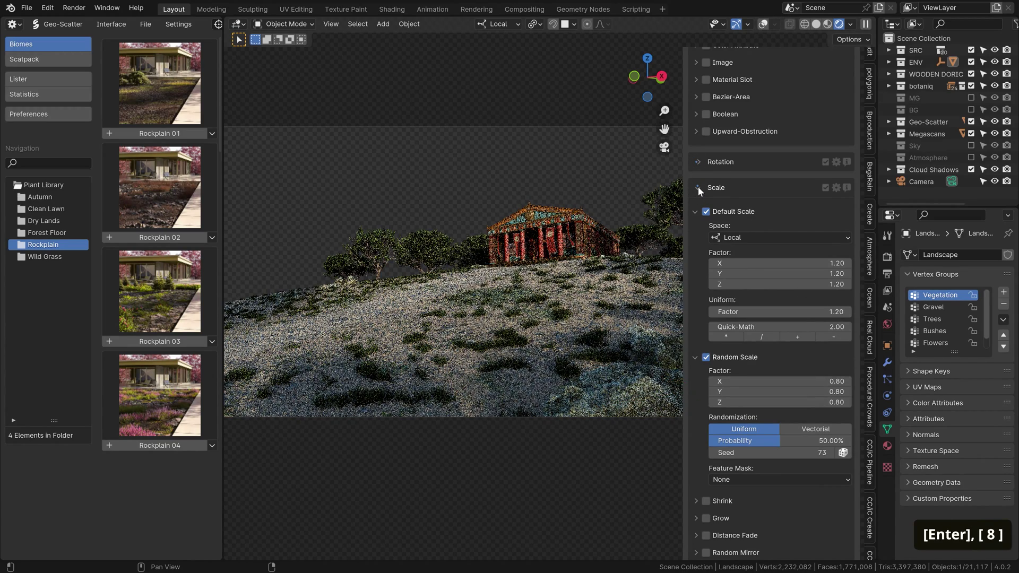
Step: Compare WildGrass with Pattern 1 off and on, then lower its density influence to 74.1%
click(699, 187)
click(699, 310)
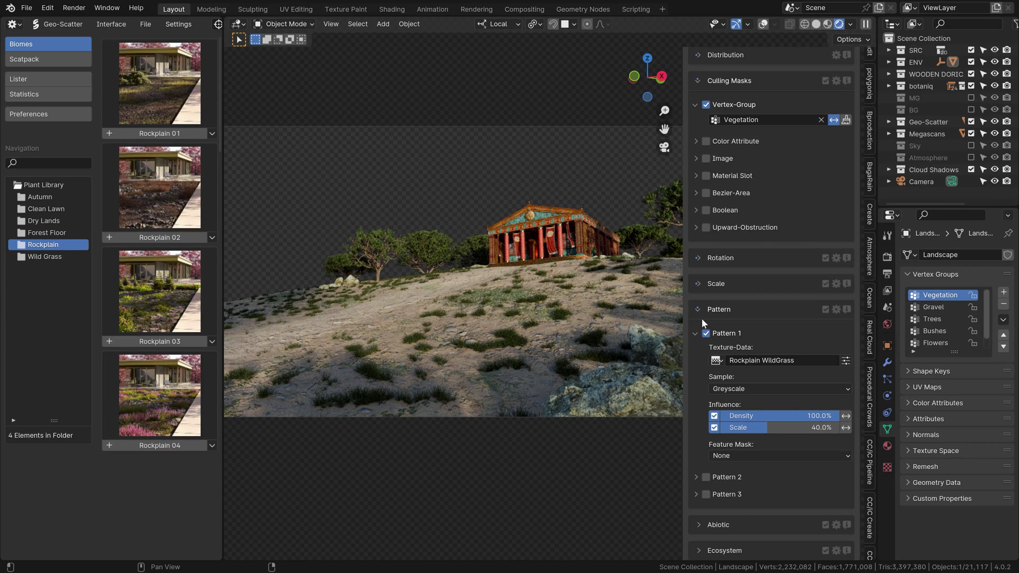
click(707, 333)
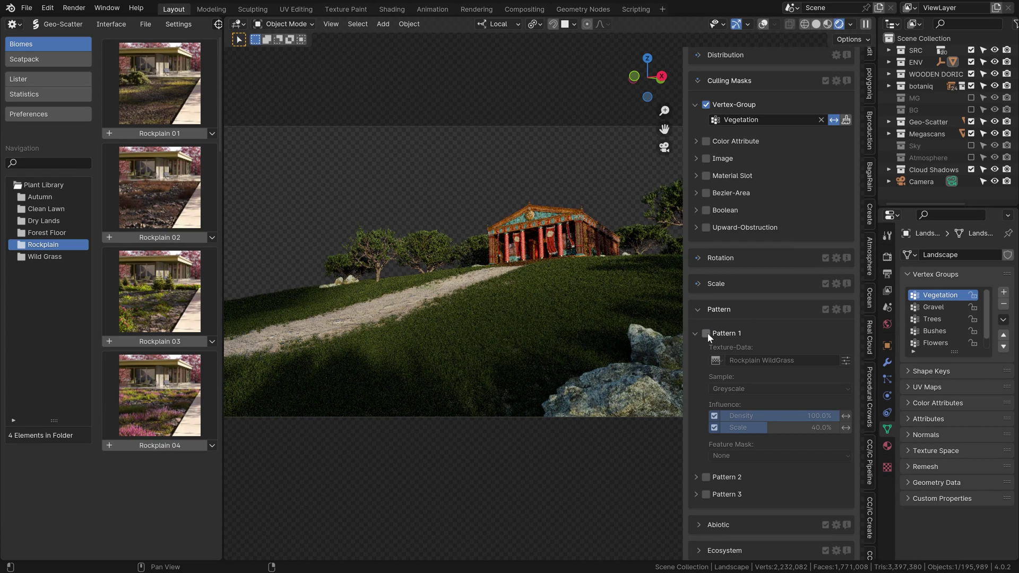
click(707, 333)
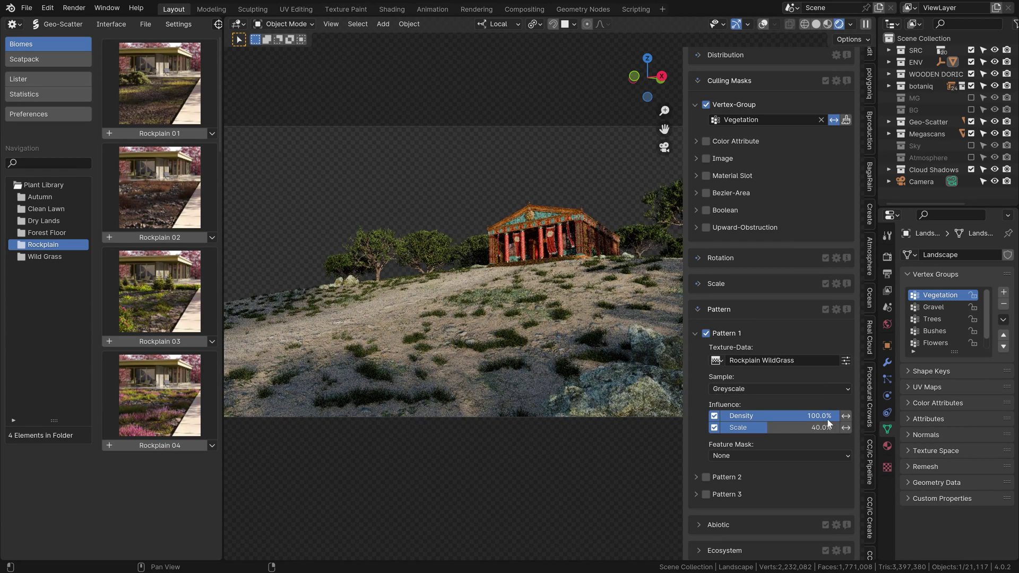
mouse_move(834, 416)
mouse_down()
mouse_move(797, 415)
mouse_move(839, 415)
mouse_up()
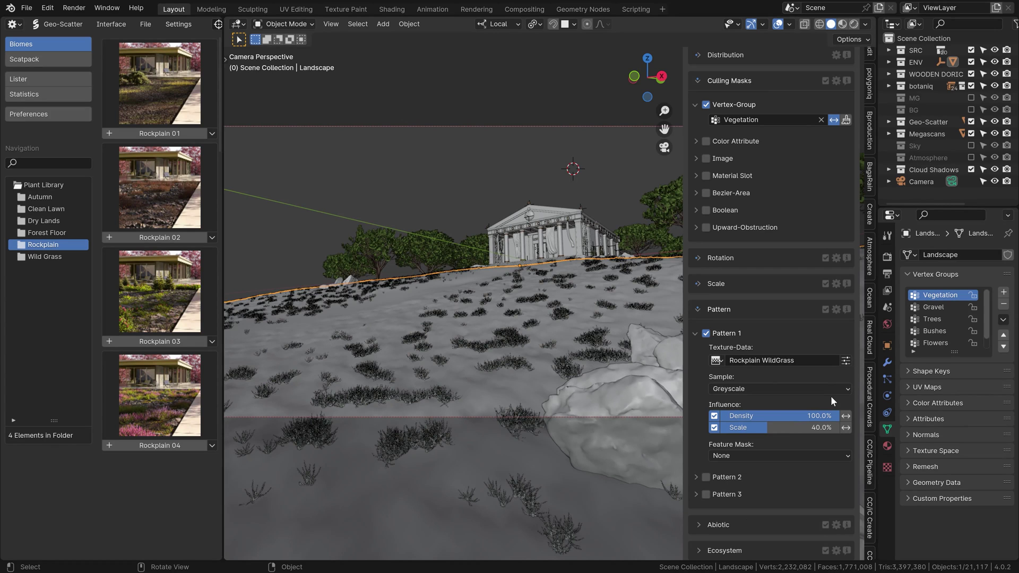
drag(832, 416, 809, 416)
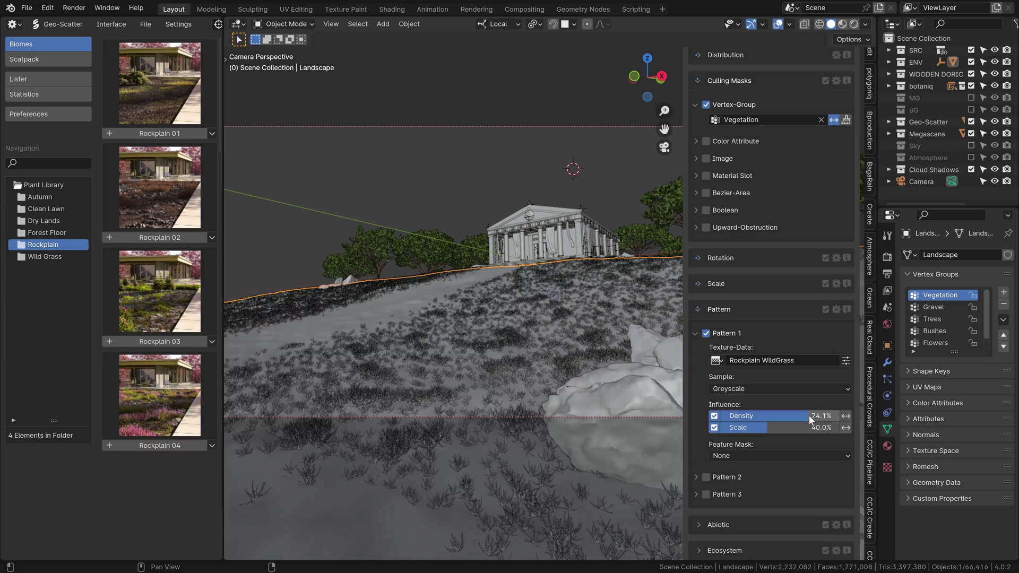
Step: Enable WildGrass camera optimization with frustum culling and view the hillside from outside the camera
key(z)
click(698, 308)
scroll(693, 441, down, 1)
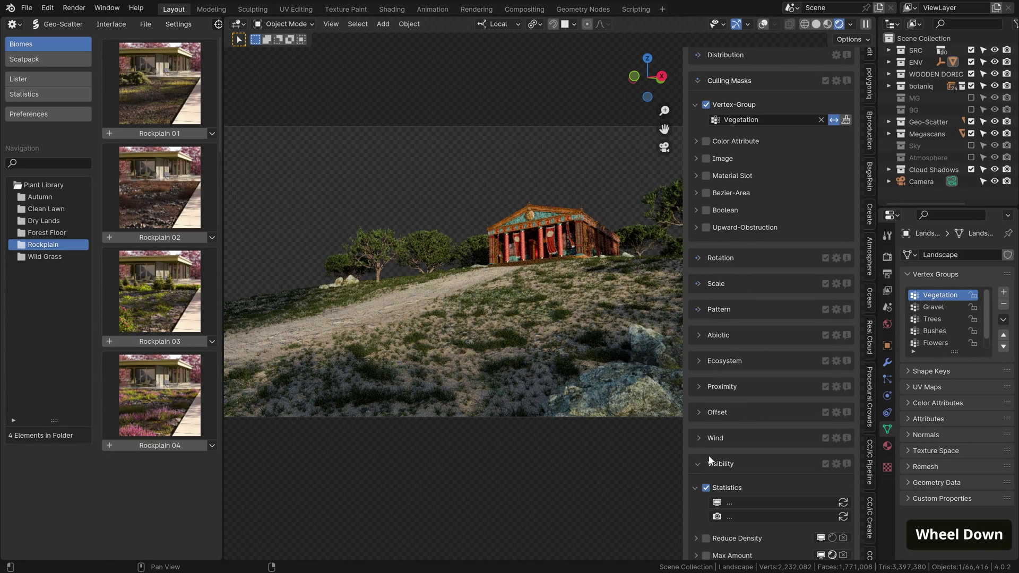
scroll(711, 451, down, 5)
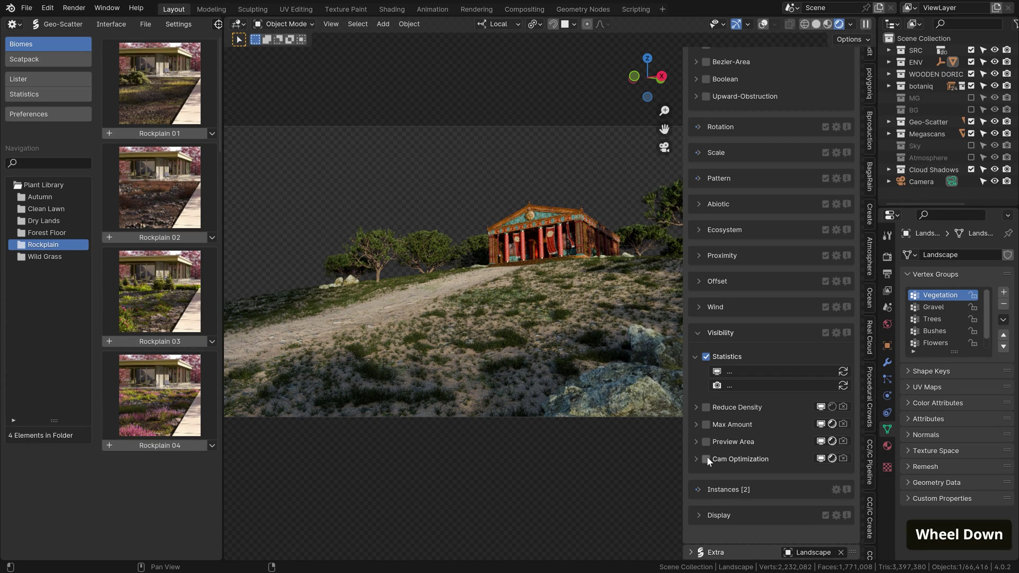
click(706, 459)
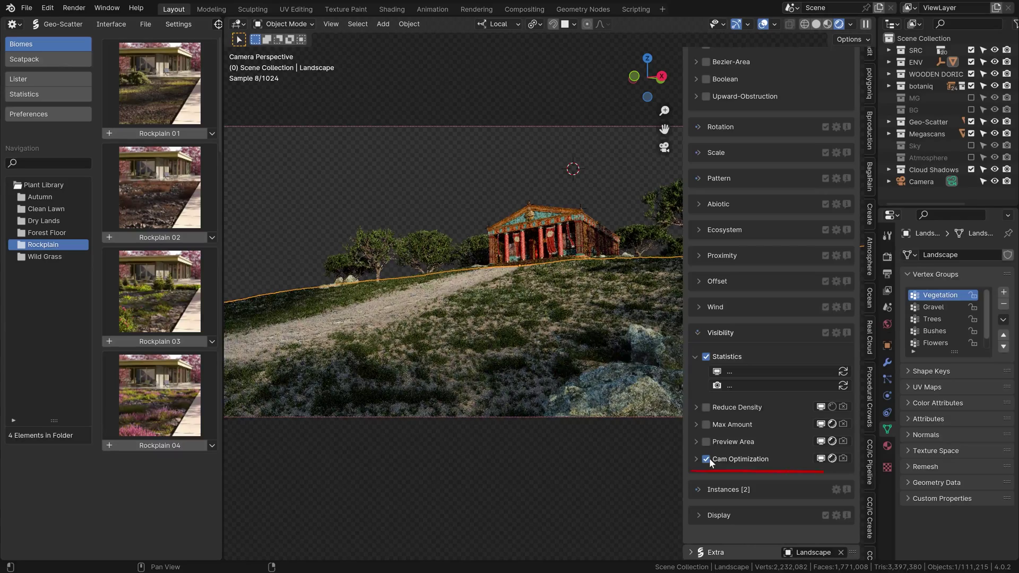
click(694, 458)
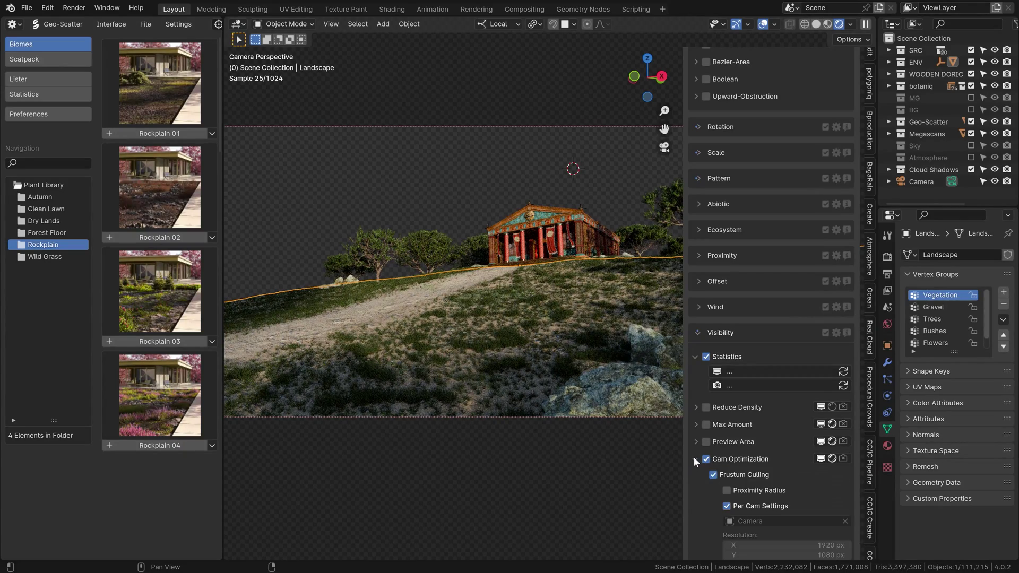
scroll(696, 455, down, 7)
middle_drag(542, 330, 479, 357)
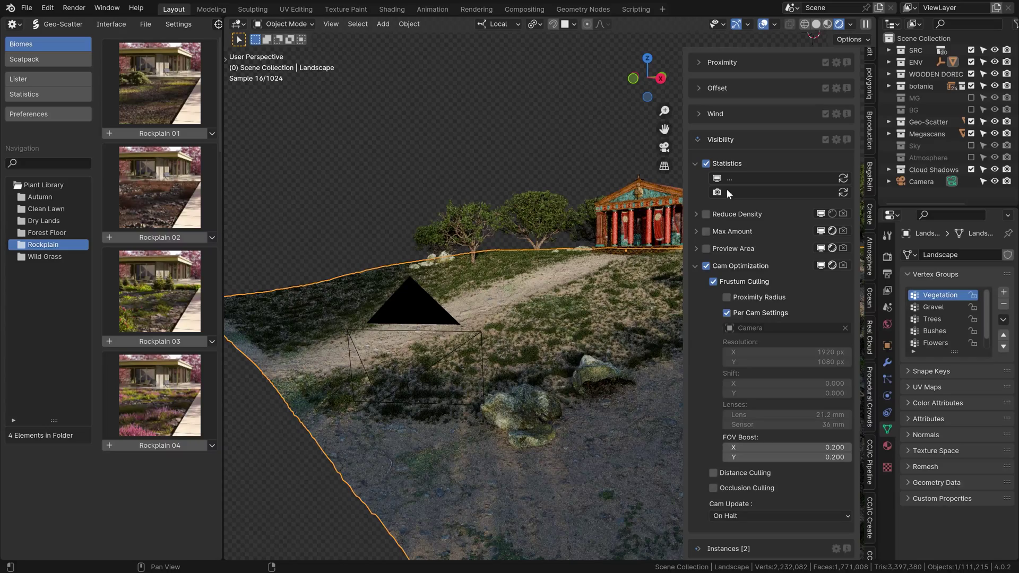
Step: Switch off the WildGrass Pattern 1 texture and view the hill from above
scroll(697, 78, up, 10)
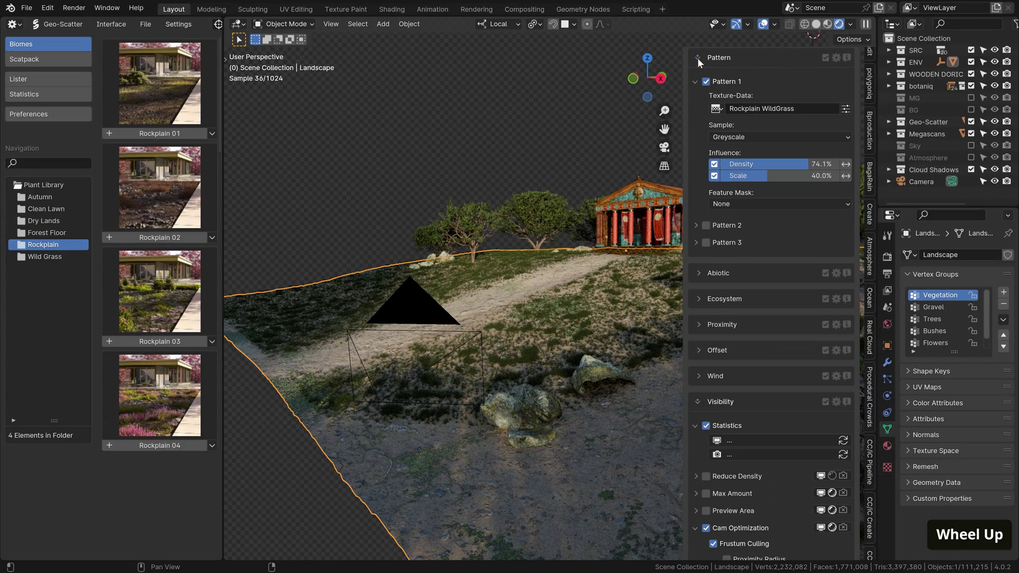
click(705, 82)
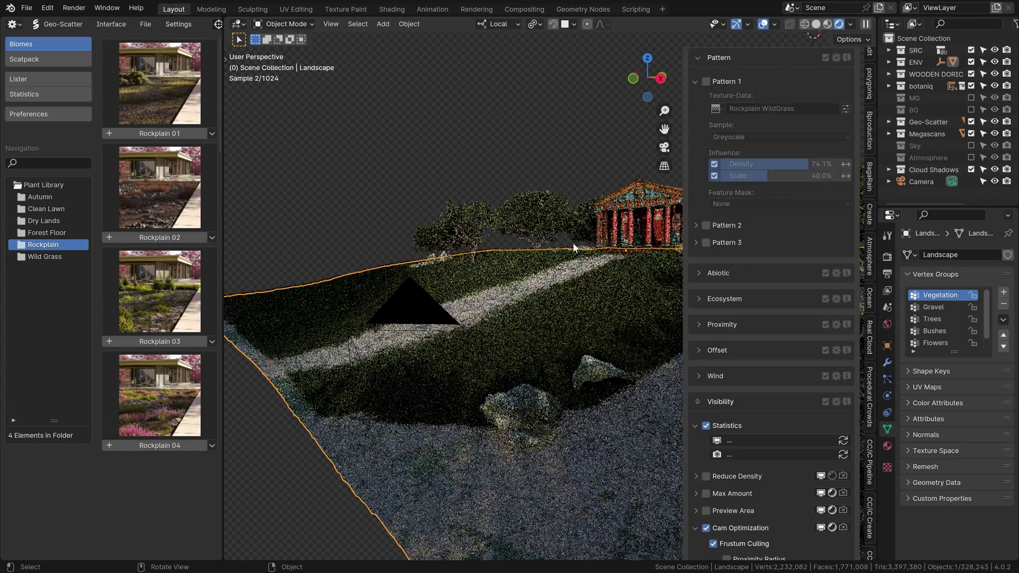
middle_drag(572, 243, 481, 414)
Step: Test-move the scene camera along its local X axis, then undo the move
click(481, 414)
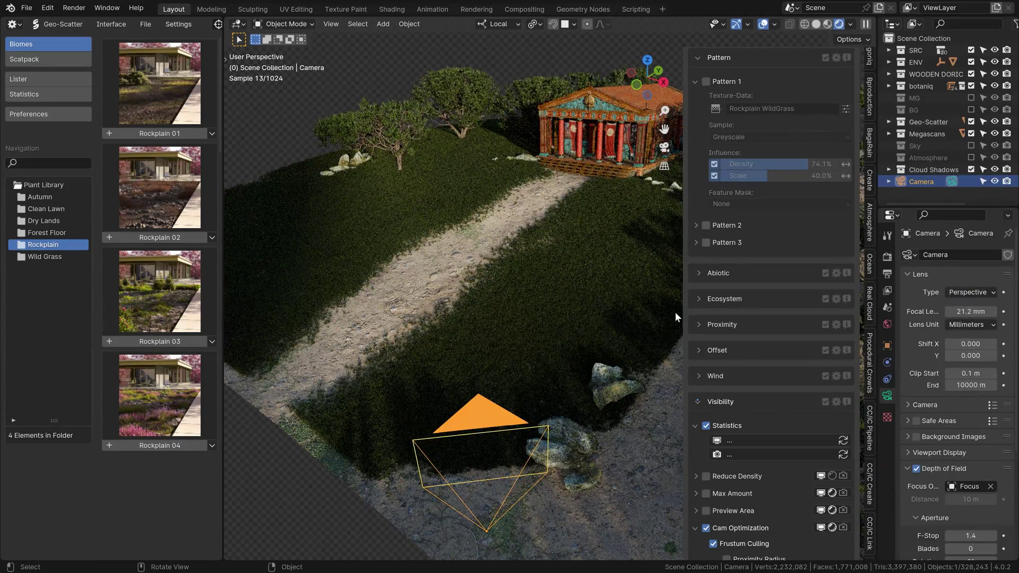
key(z)
key(g)
key(x)
key(x)
click(549, 332)
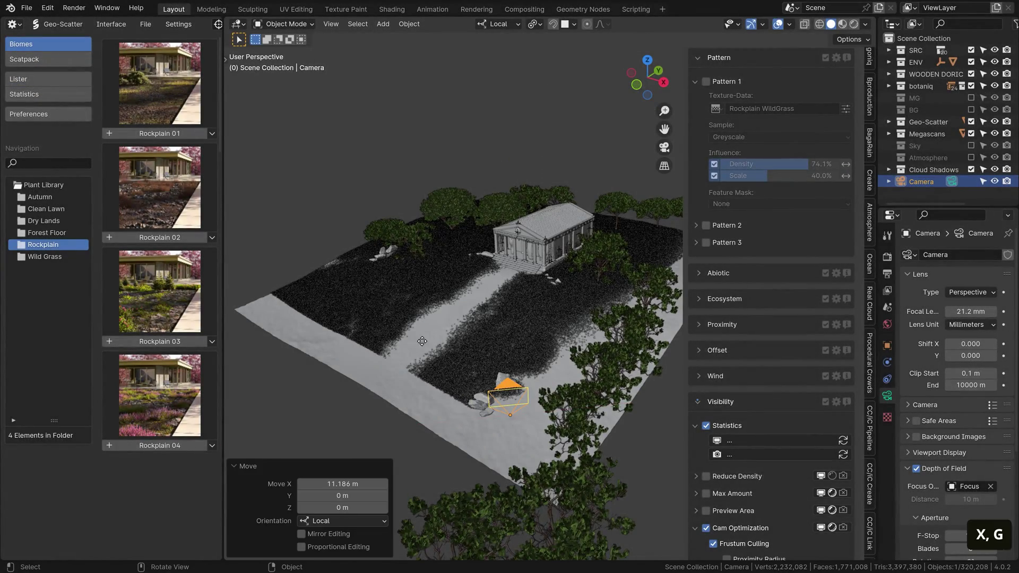
key(ctrl+z)
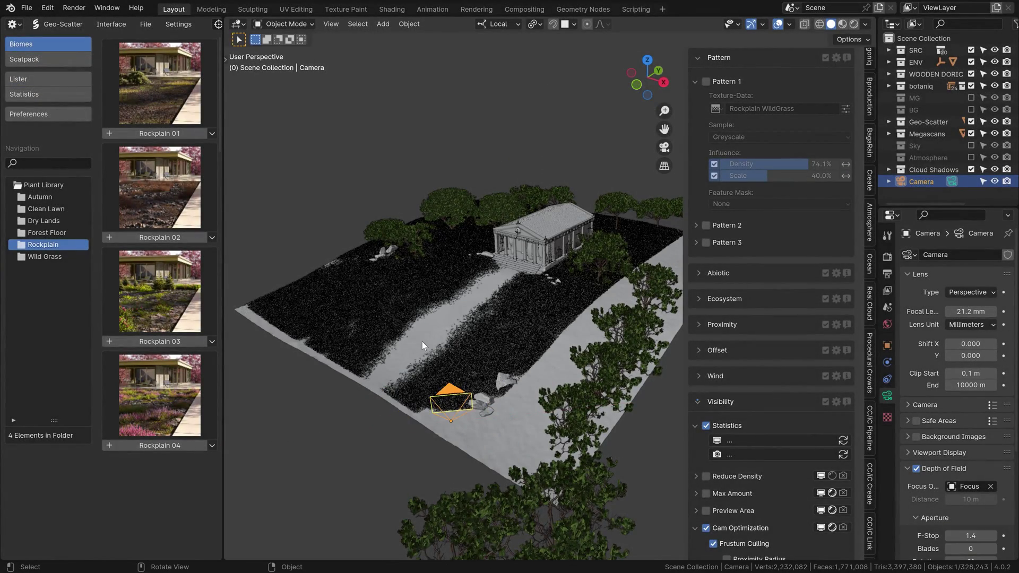
Step: Turn on grass distance culling ending at 105 m, then check the rendered camera view
key(KP_0)
scroll(707, 82, down, 10)
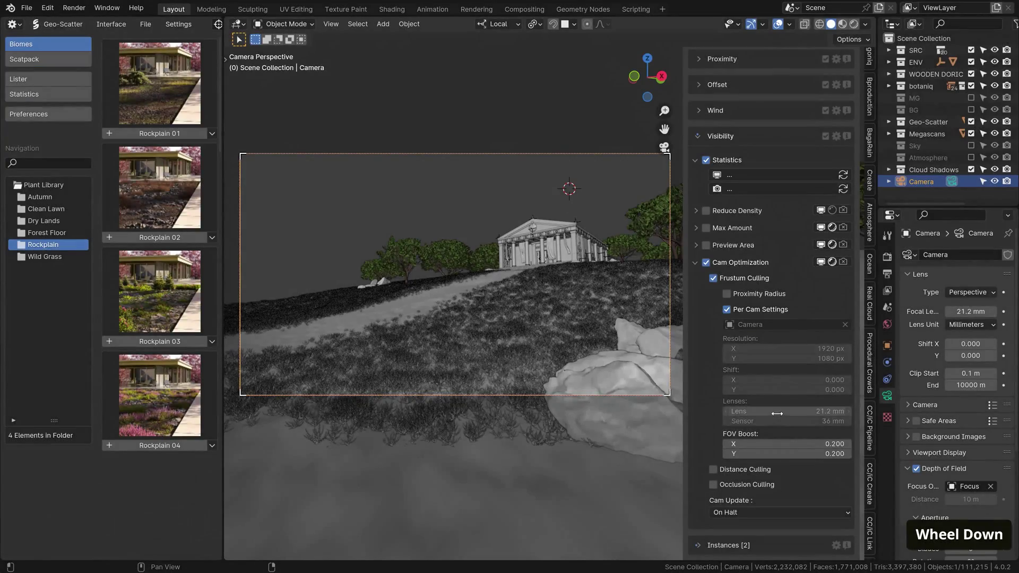
click(713, 470)
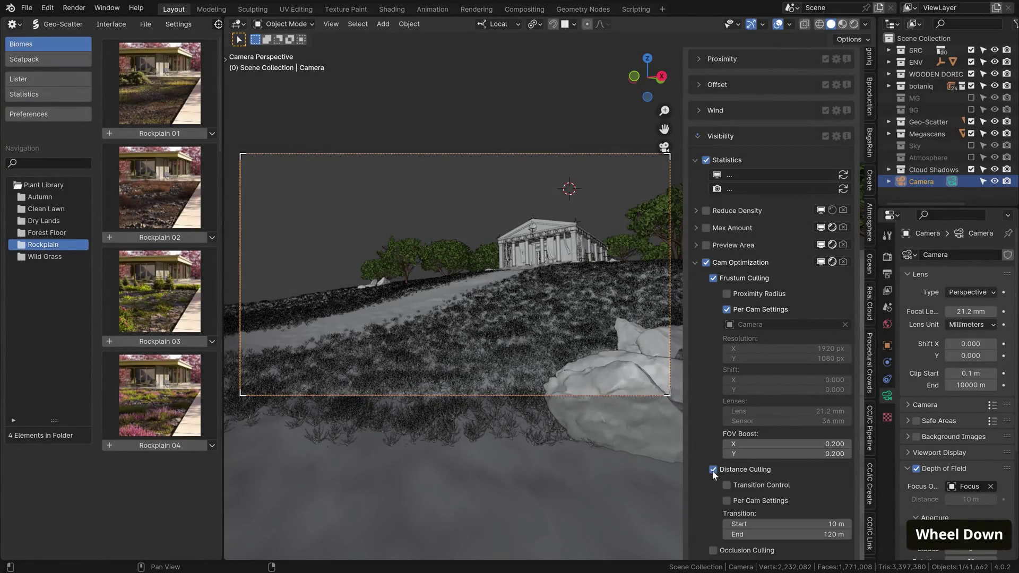
middle_drag(637, 425, 371, 372)
shift+click(804, 533)
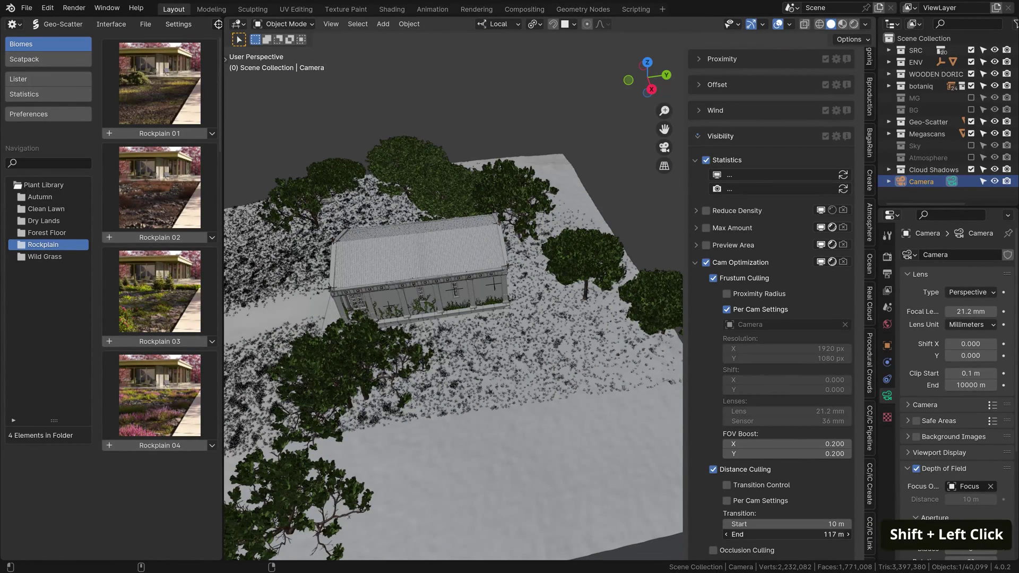
mouse_move(804, 535)
shift+mouse_down()
mouse_move(763, 535)
mouse_move(776, 534)
shift+mouse_up()
key(KP_0)
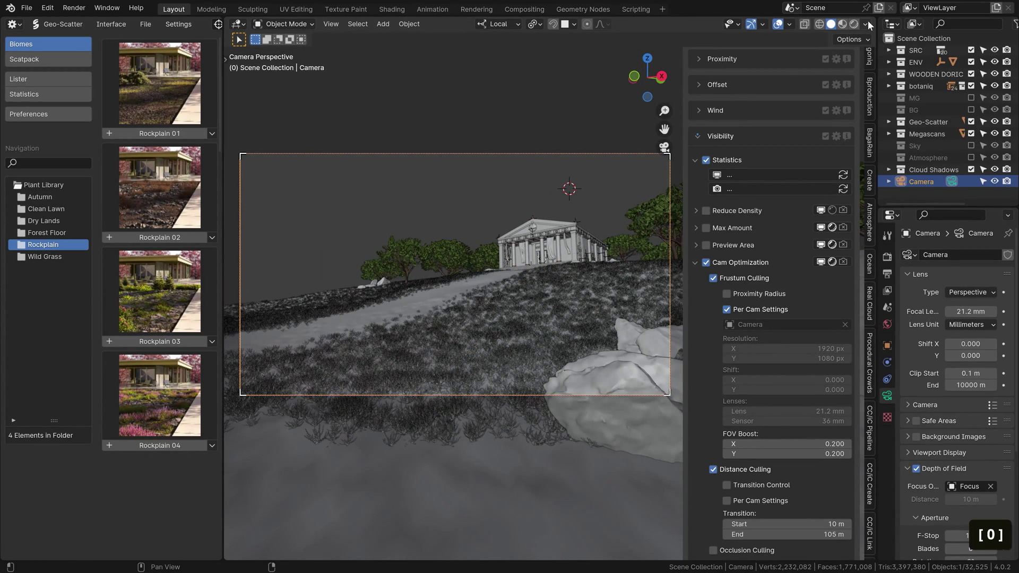
click(856, 23)
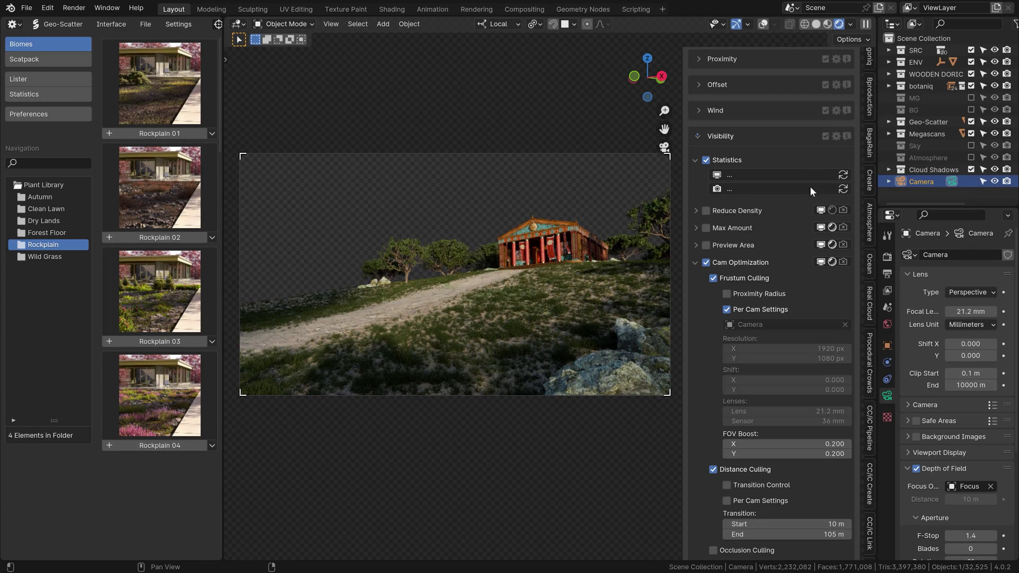
Step: Apply the visibility settings to all 8 scatter systems
click(837, 136)
click(850, 174)
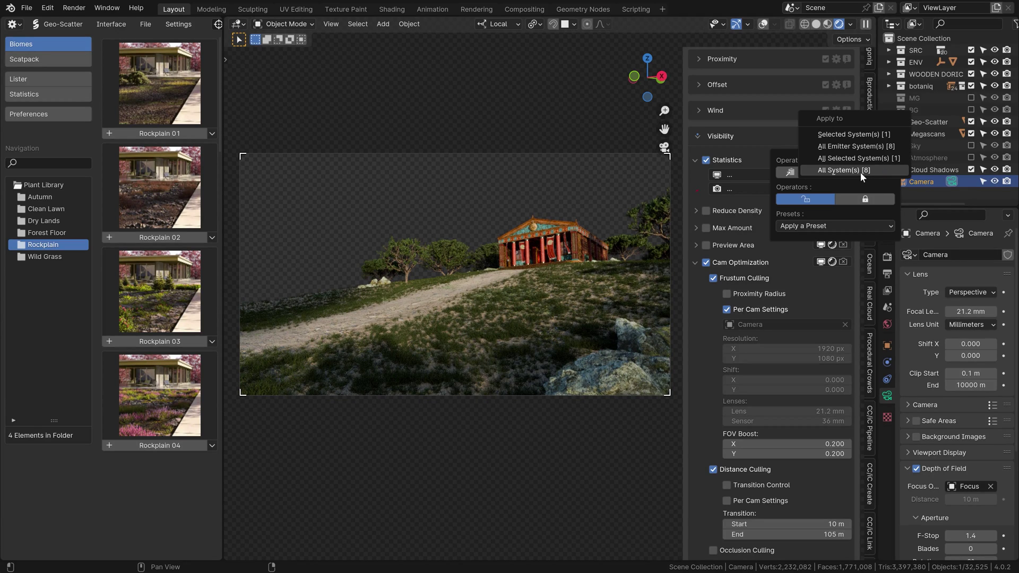
click(861, 171)
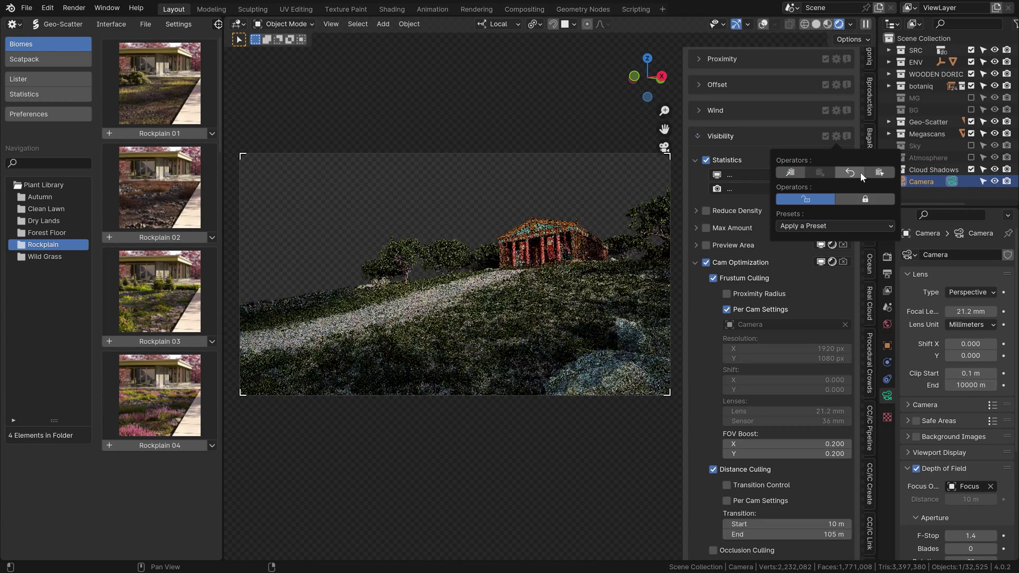
key(space)
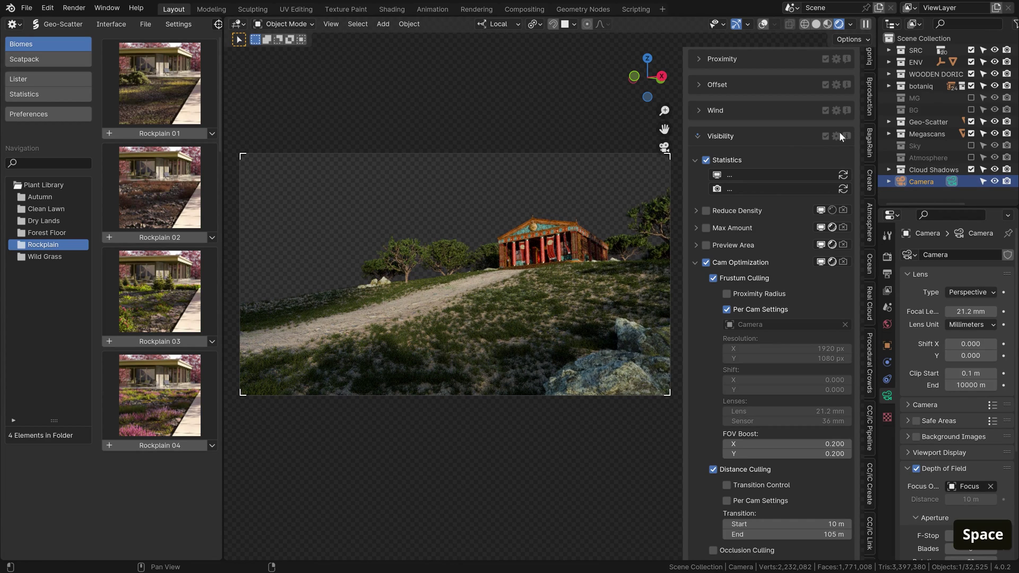
Step: Collapse the visibility, pattern and culling mask panels
click(715, 135)
click(696, 142)
click(696, 246)
scroll(696, 247, up, 5)
click(698, 228)
scroll(705, 257, down, 2)
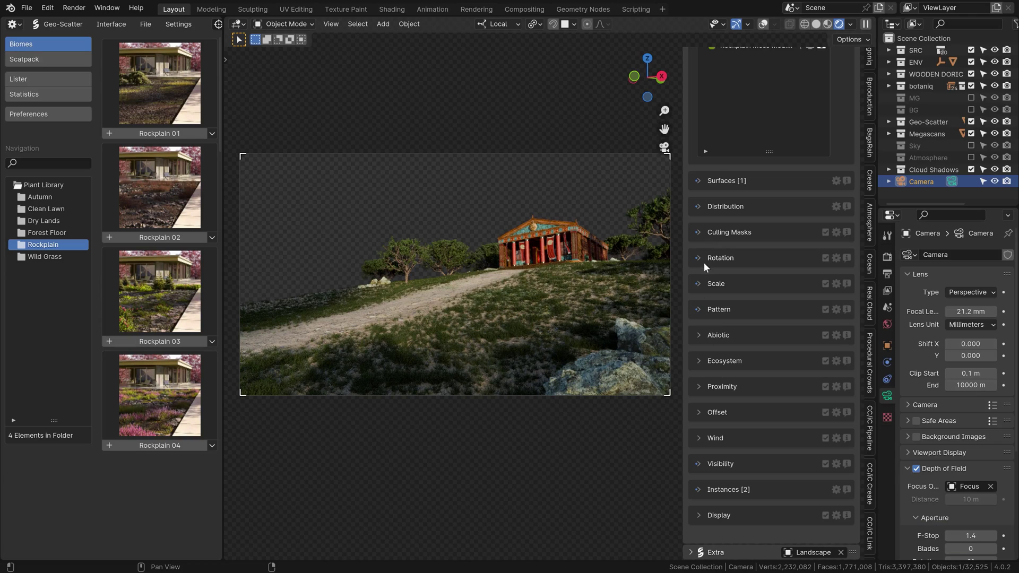
Step: Briefly inspect the rotation, wind, ecosystem and proximity settings, leaving them collapsed
click(698, 258)
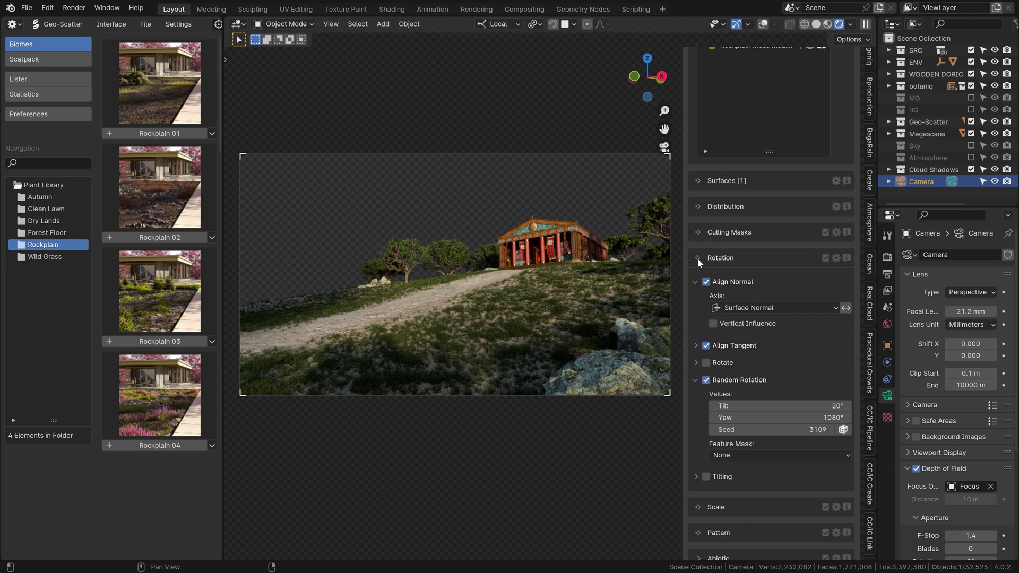
click(697, 258)
click(698, 438)
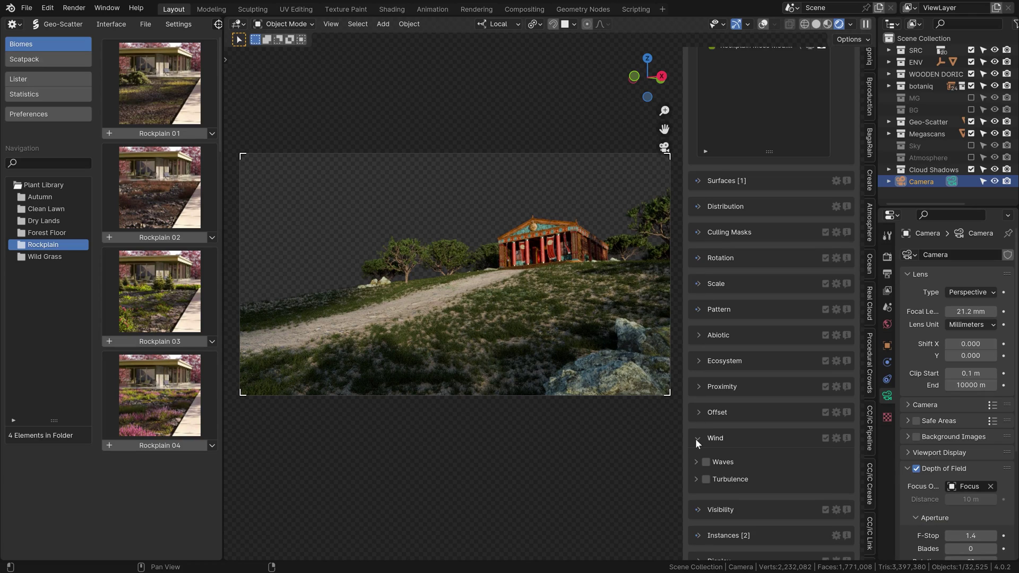
click(697, 438)
click(698, 361)
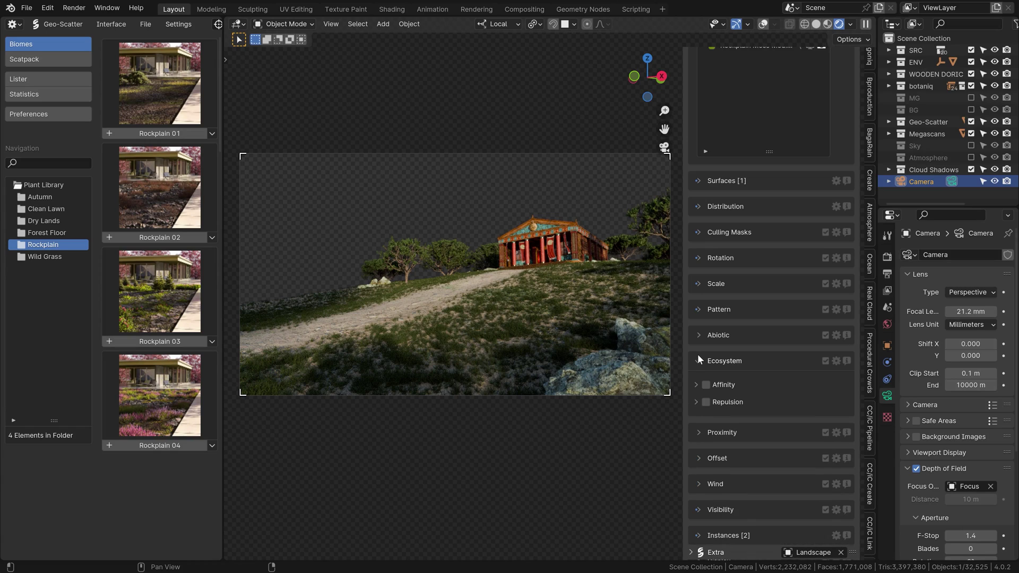
click(698, 361)
click(700, 387)
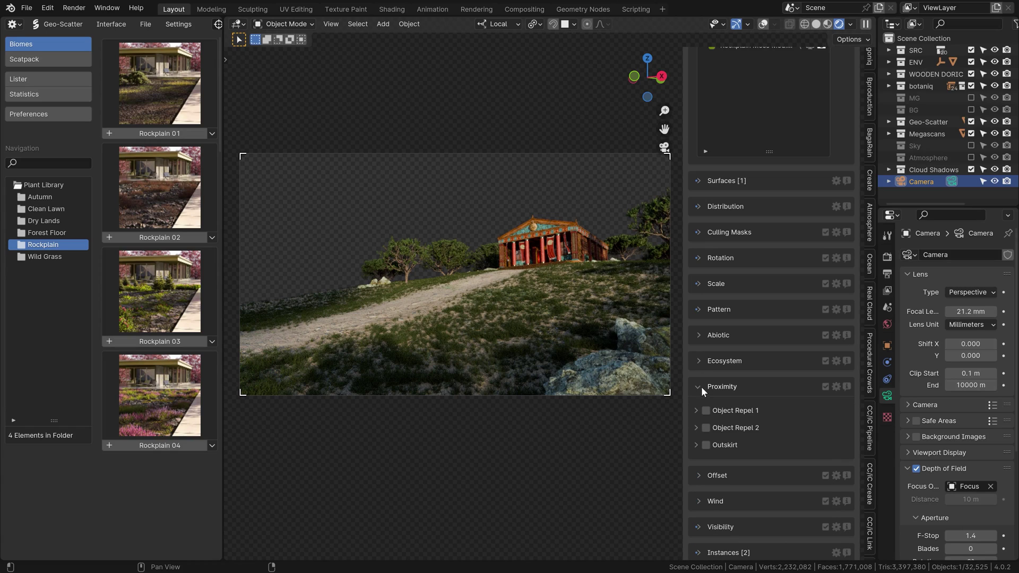
click(699, 386)
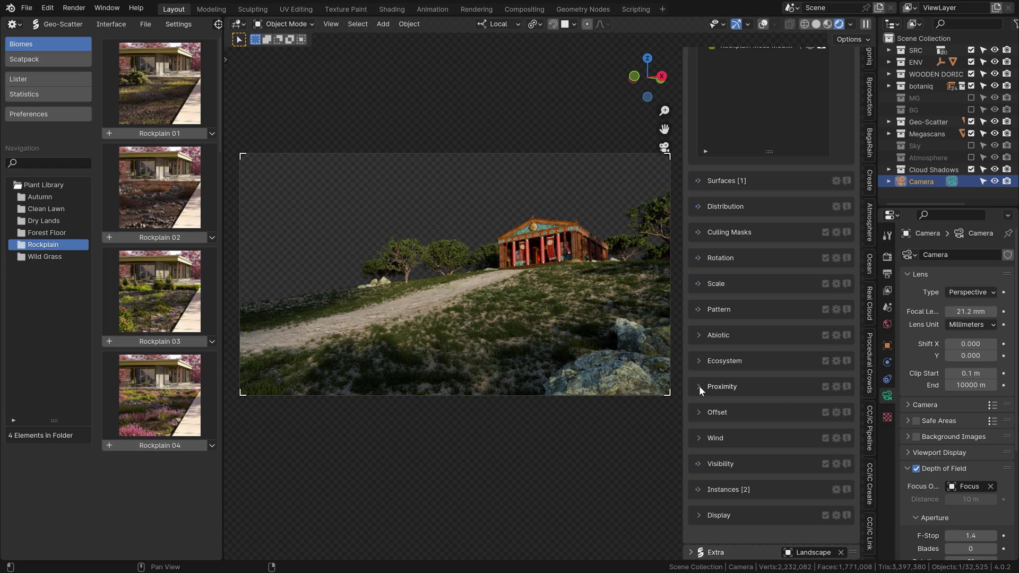
Step: Show Rockplain Rocks, Tiny Rocks and the first Branches system in the viewport
key(alt+F9)
key(space)
scroll(844, 254, up, 5)
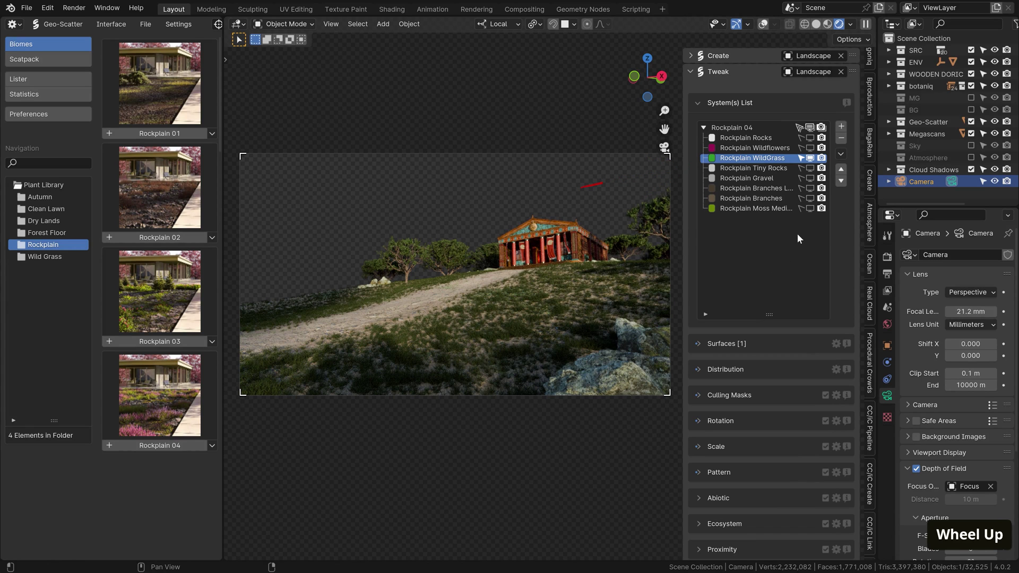
click(810, 136)
click(811, 137)
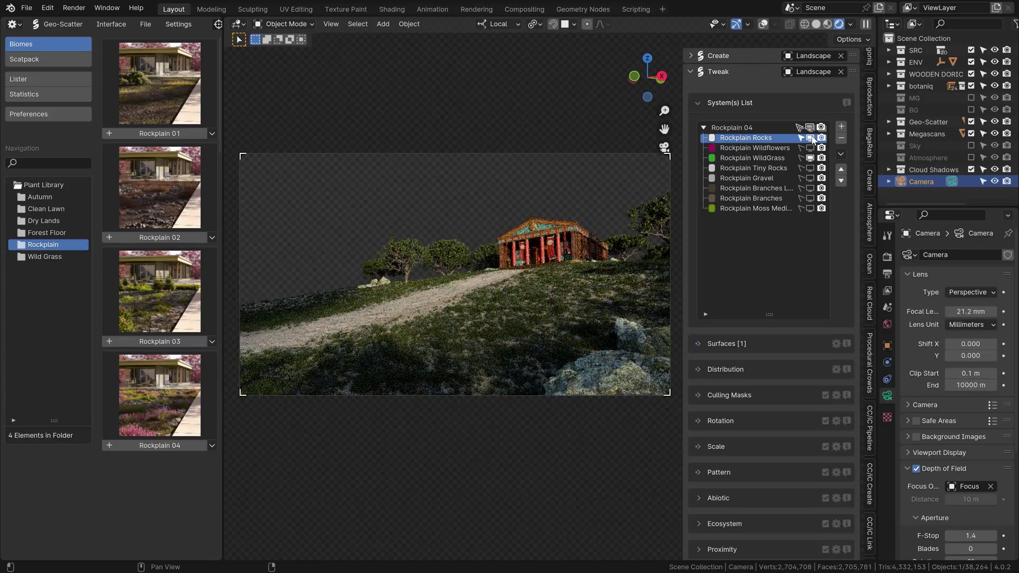
scroll(644, 332, up, 4)
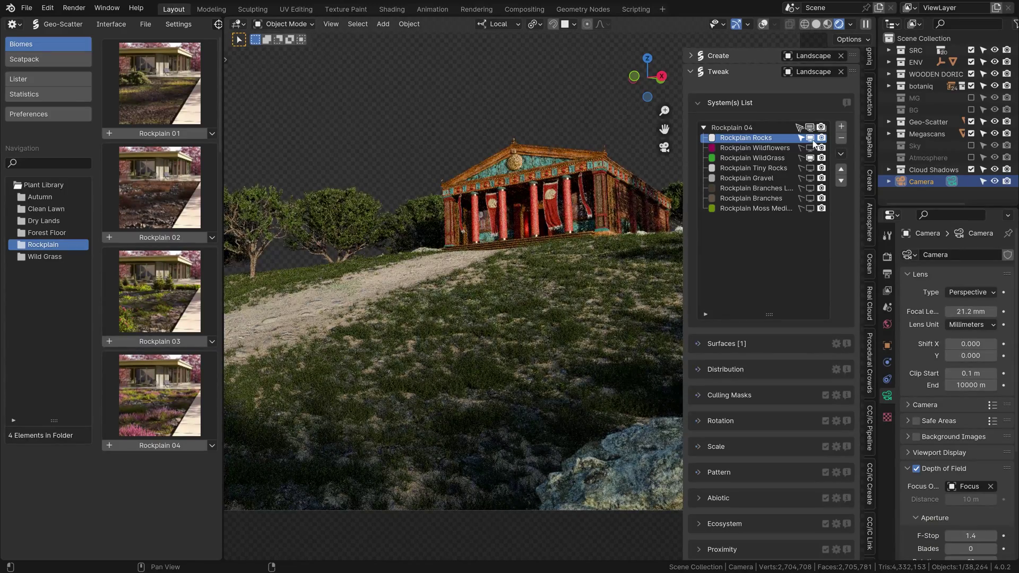
click(810, 167)
click(811, 188)
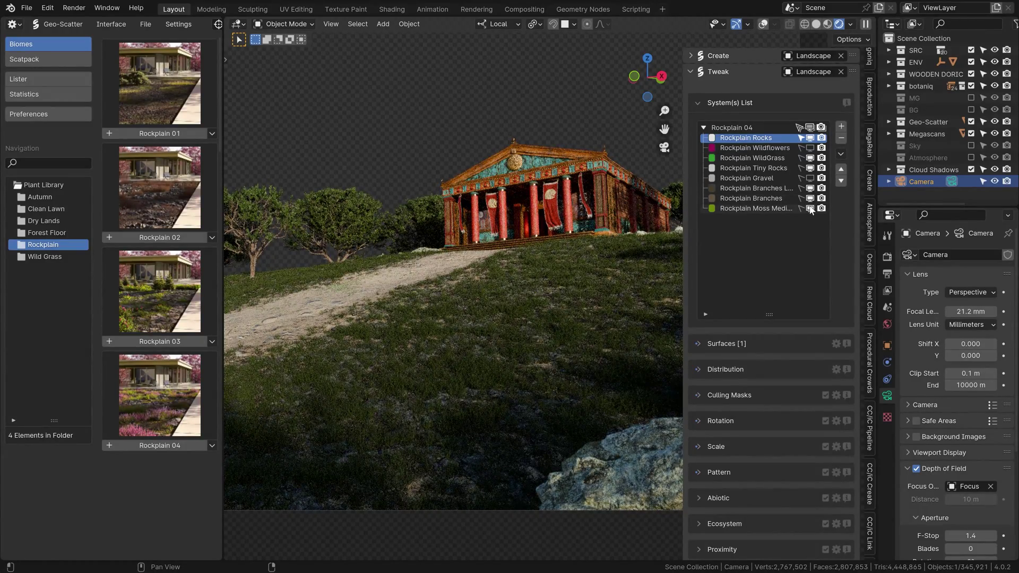
middle_click(534, 232)
scroll(533, 238, down, 5)
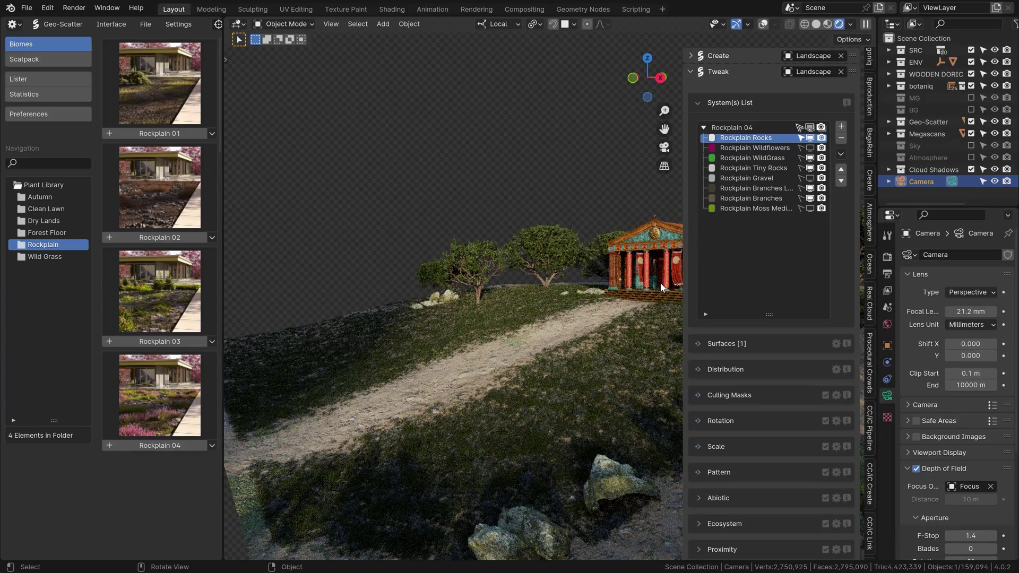
key(KP_0)
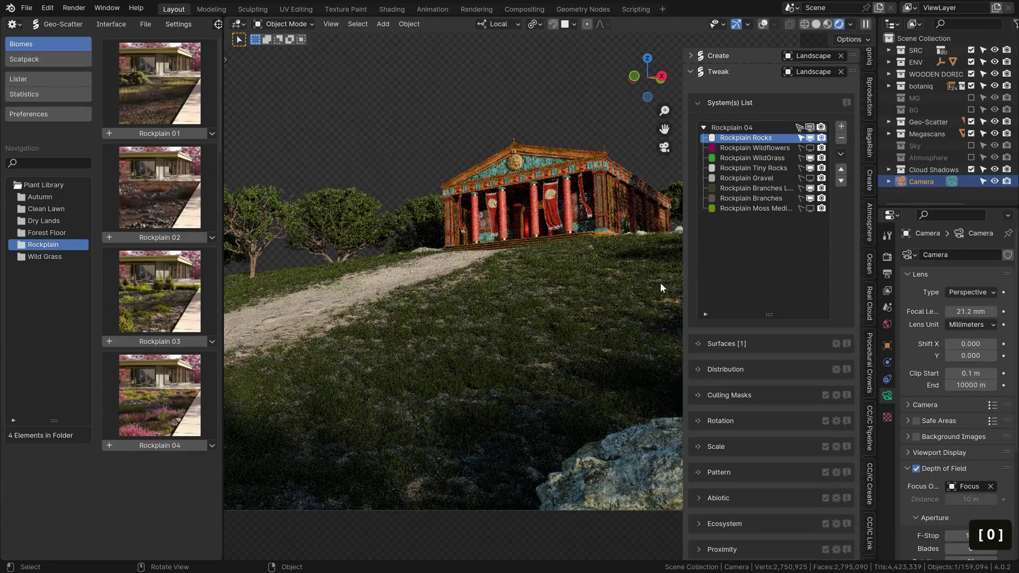
Step: Delete the Moss and Gravel systems and display Rockplain Wildflowers in the viewport
click(807, 208)
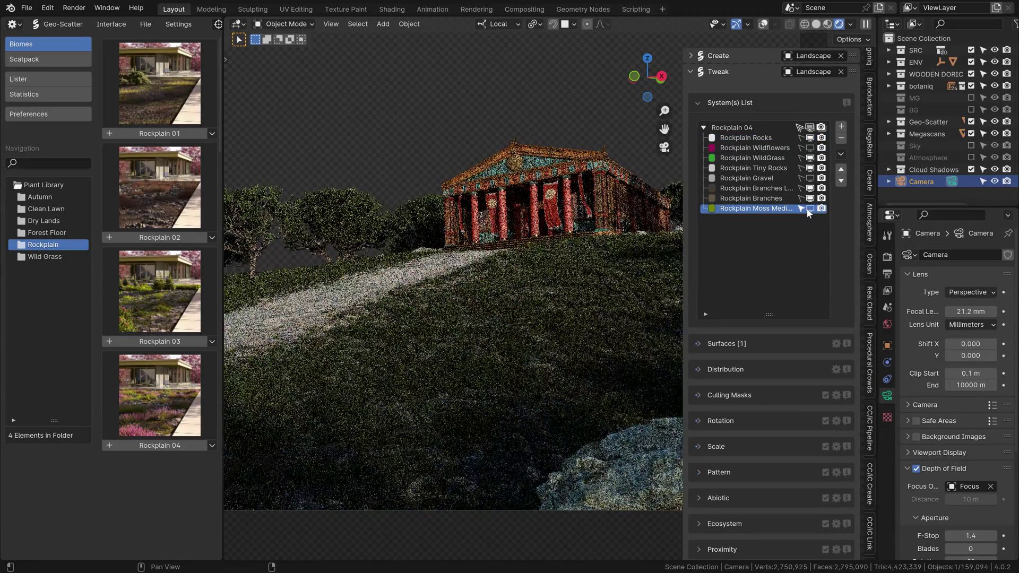
click(842, 138)
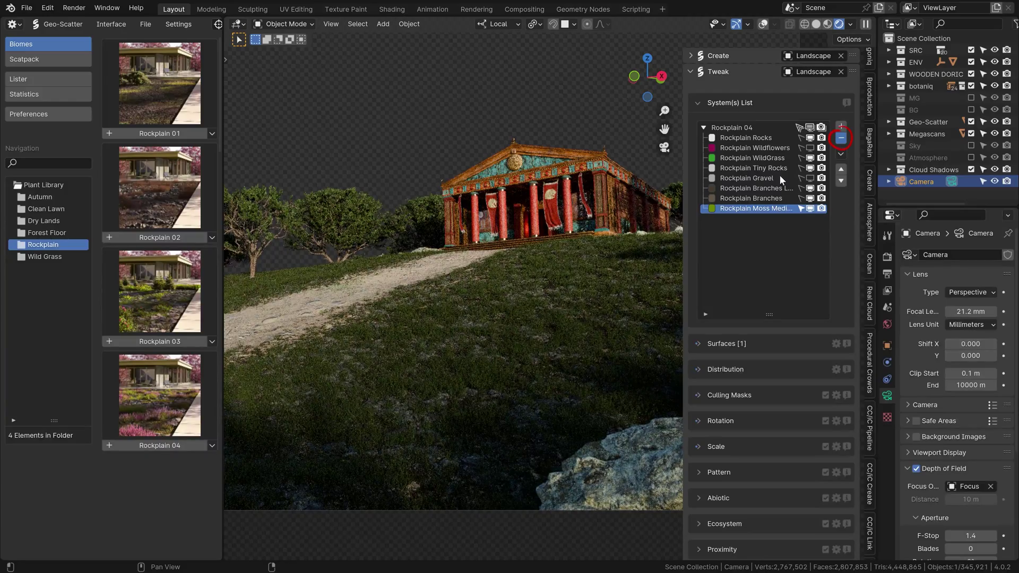
click(756, 178)
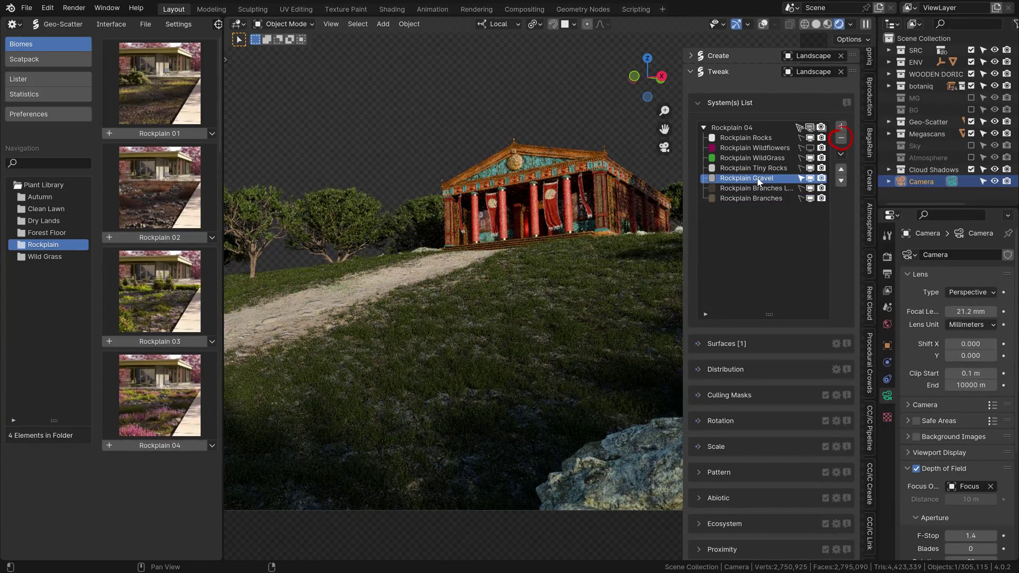
click(842, 138)
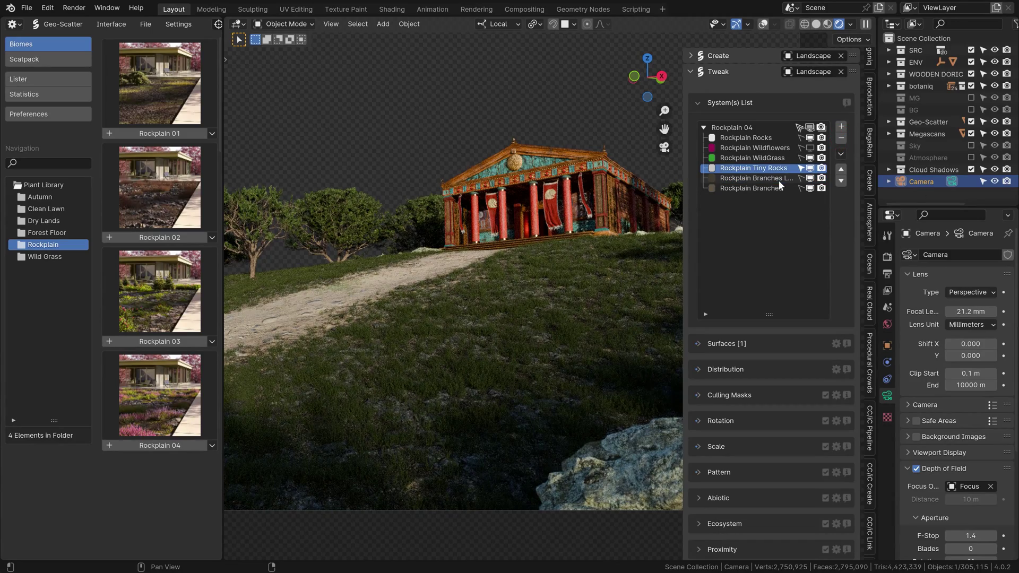
click(811, 148)
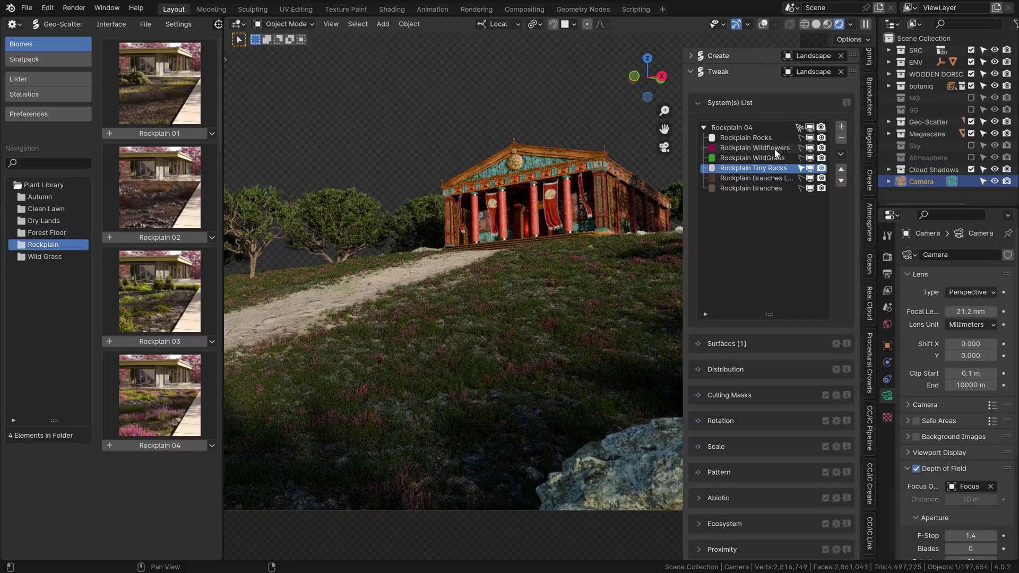
Step: Set Rockplain Wildflowers' distribution density to 12 instances per m²
click(775, 149)
click(698, 371)
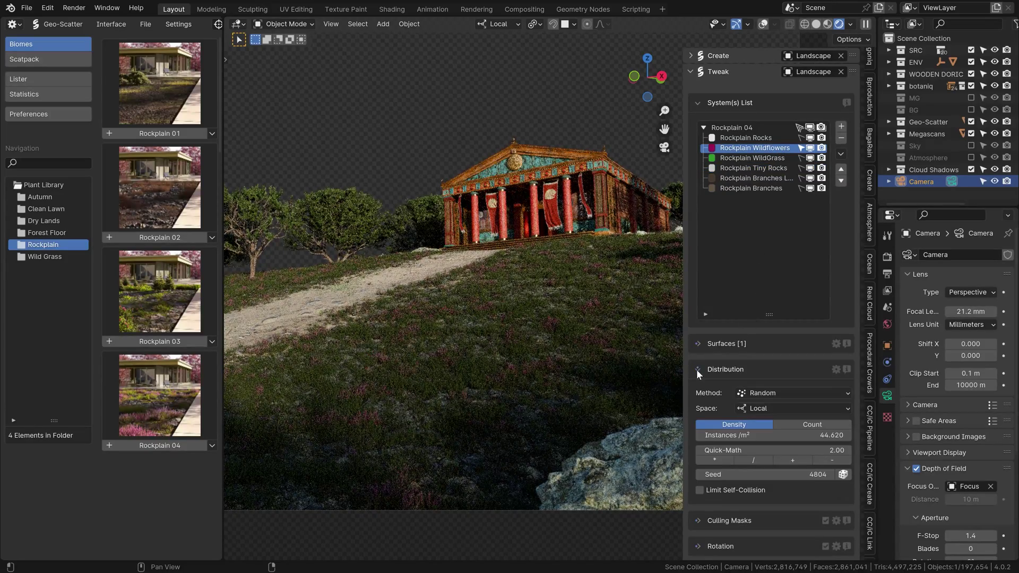
click(826, 434)
text(12)
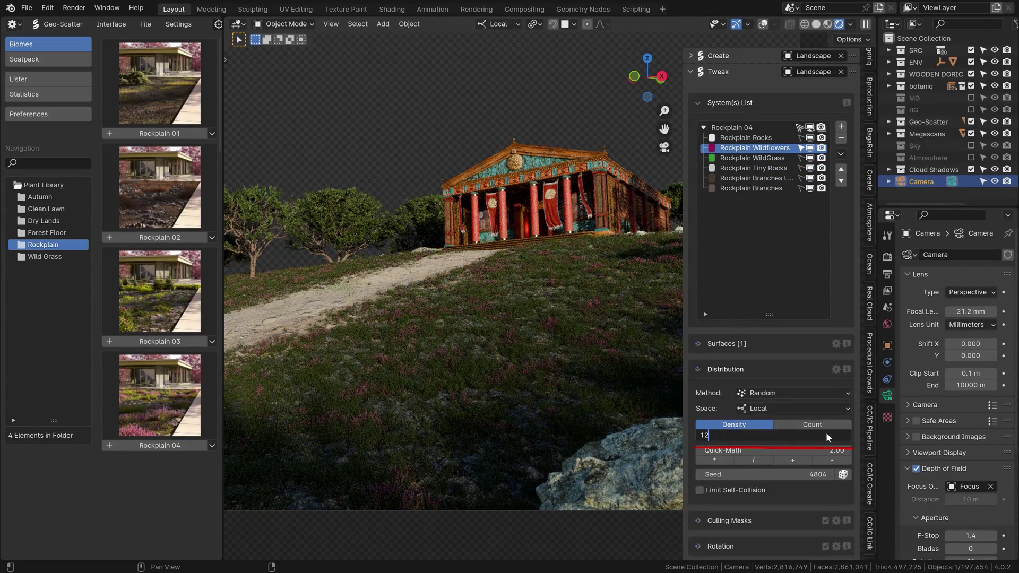
key(Return)
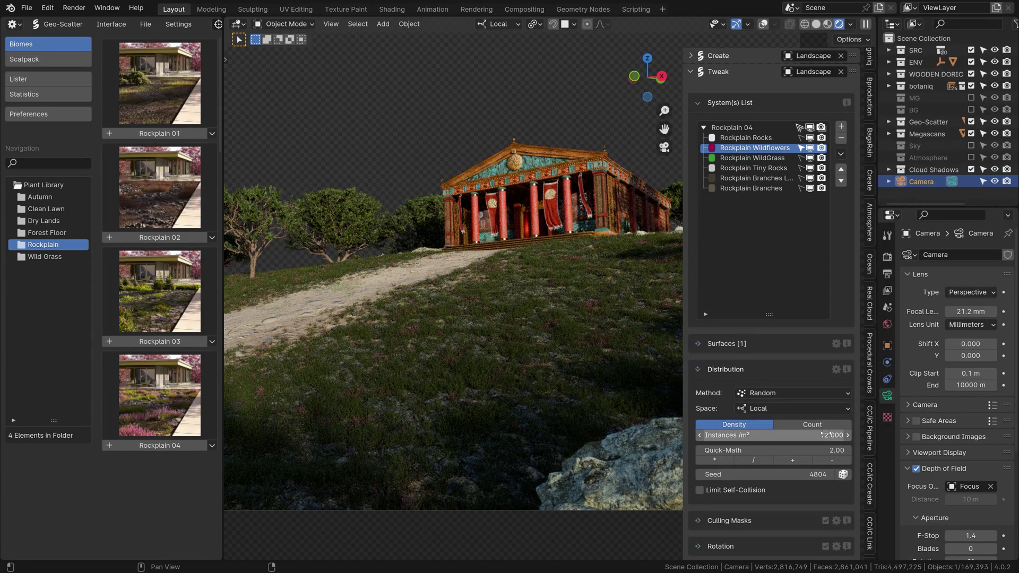
click(741, 371)
Step: Mask the wildflowers to the Flowers vertex group
click(727, 397)
click(720, 432)
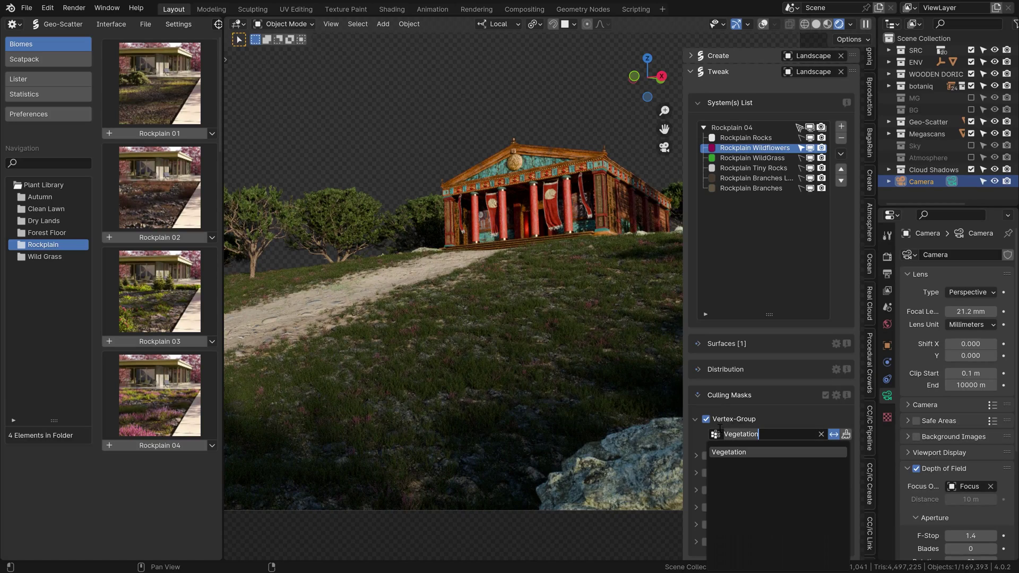
text(Flower)
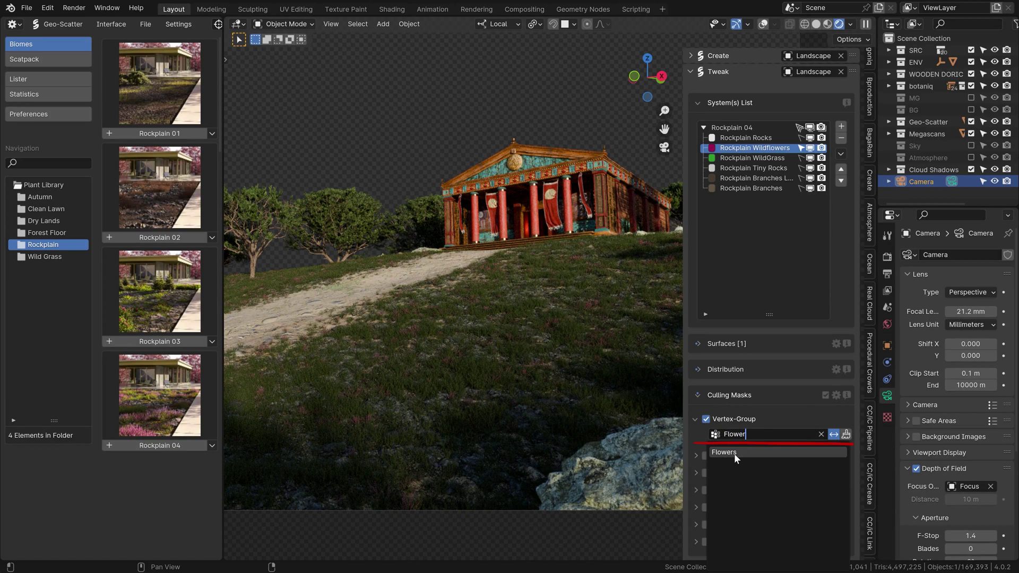
click(734, 452)
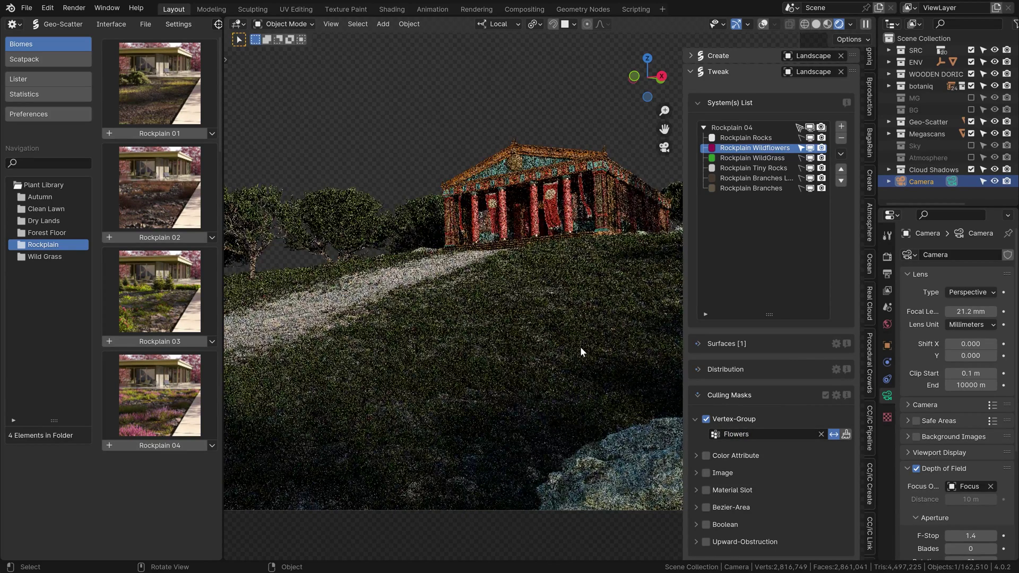
middle_drag(586, 302, 489, 317)
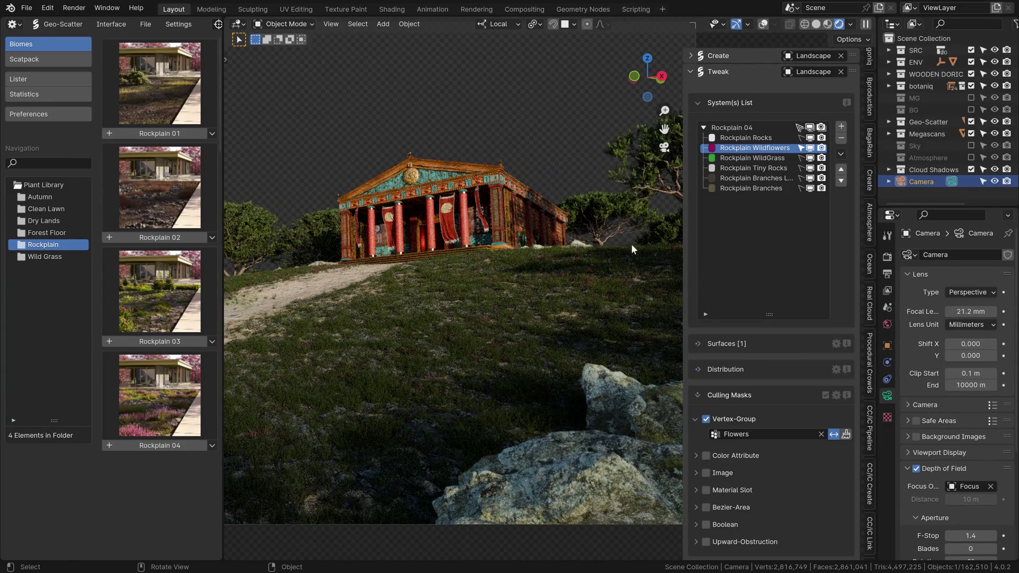
click(731, 395)
Step: Raise the wildflowers' default scale factor to 1.20 on all axes
click(714, 446)
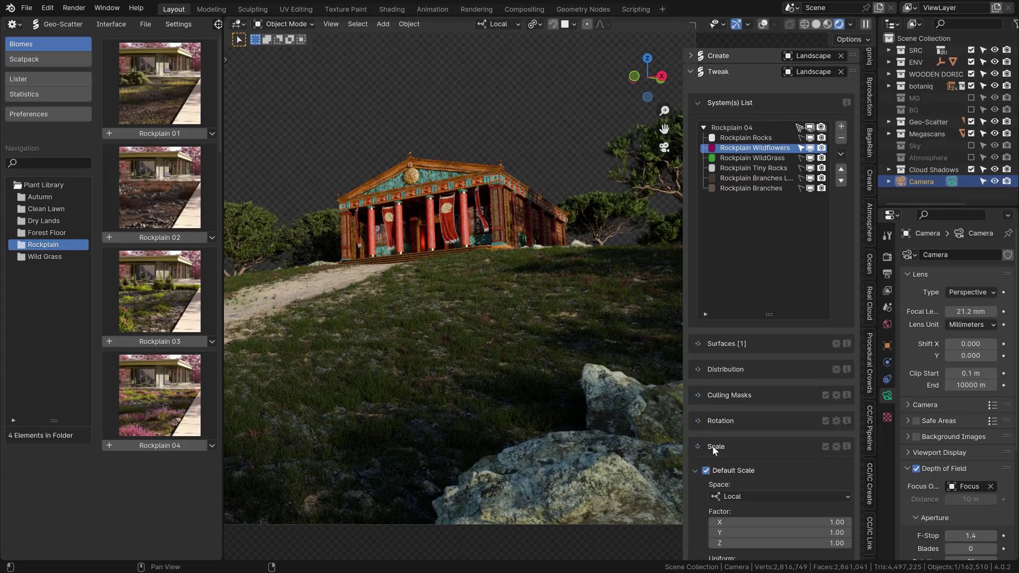
scroll(714, 445, down, 4)
drag(818, 430, 844, 447)
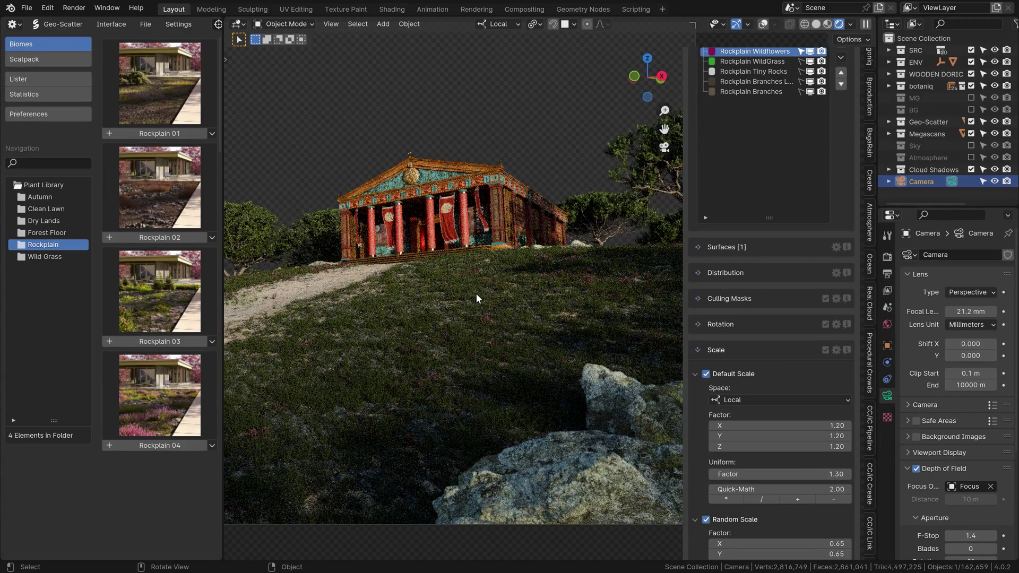
middle_drag(342, 250, 440, 259)
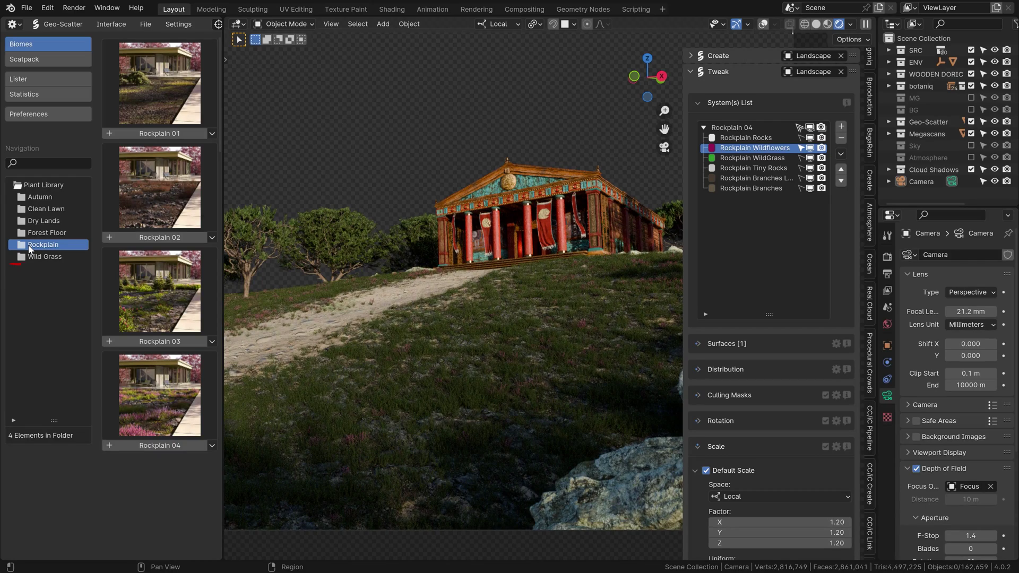
Step: Scatter only the Wild Grass Clump layer from the Wild Grass 01 biome
click(36, 259)
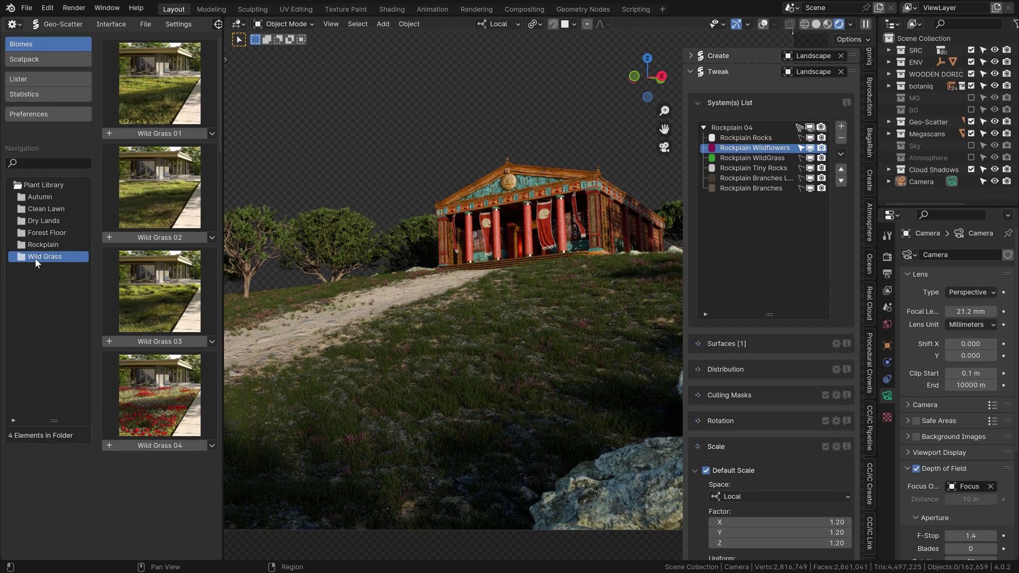
click(211, 134)
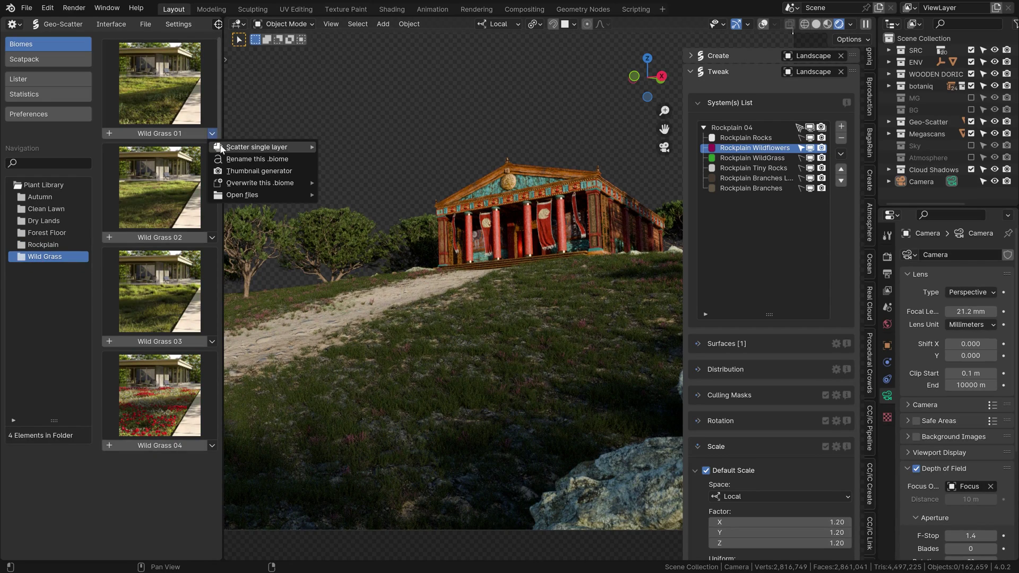
mouse_move(313, 147)
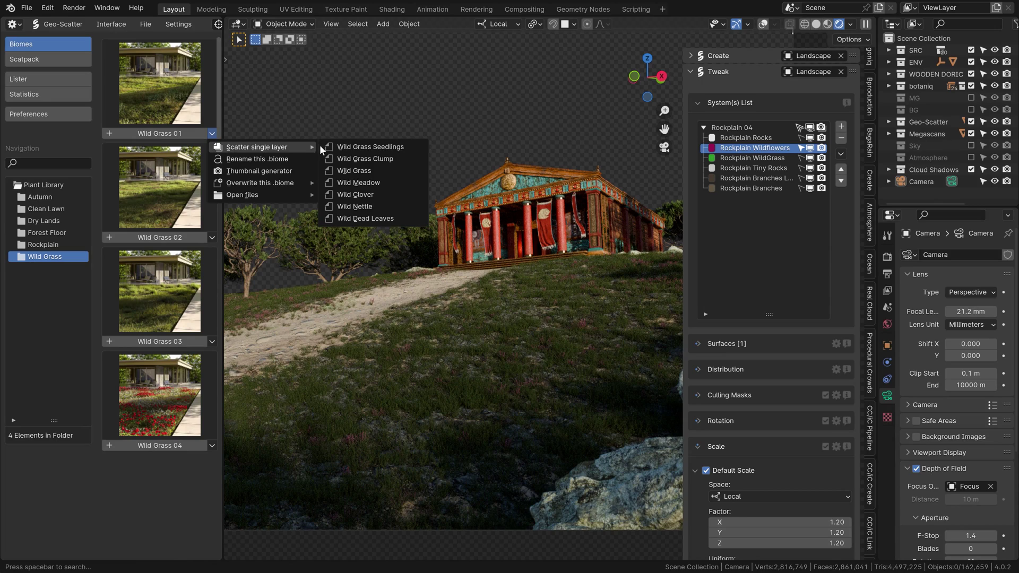
click(412, 159)
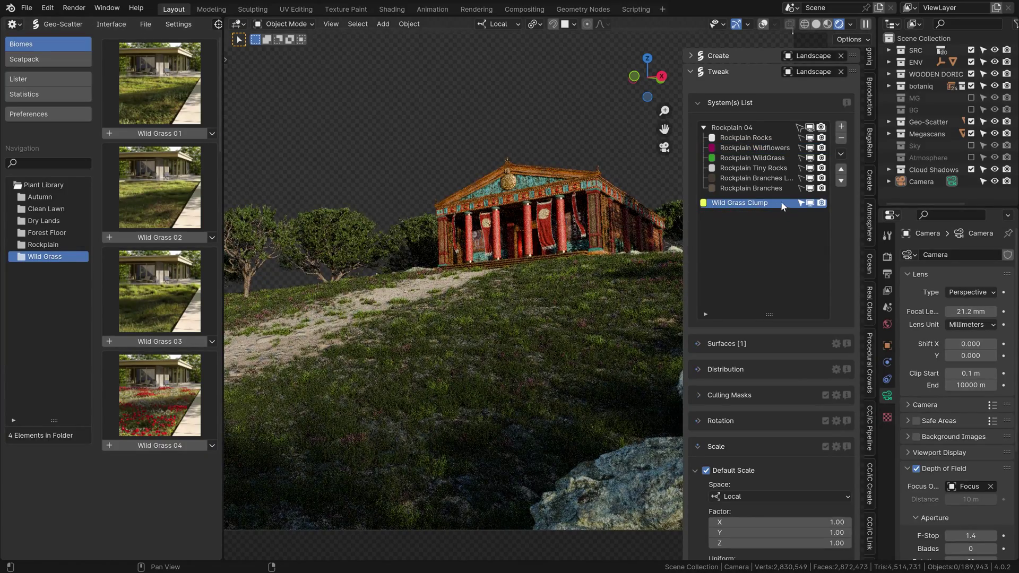
click(842, 154)
Step: Group Wild Grass Clump into Rockplain 04 and mask it with the inverted Vegetation group
mouse_move(877, 187)
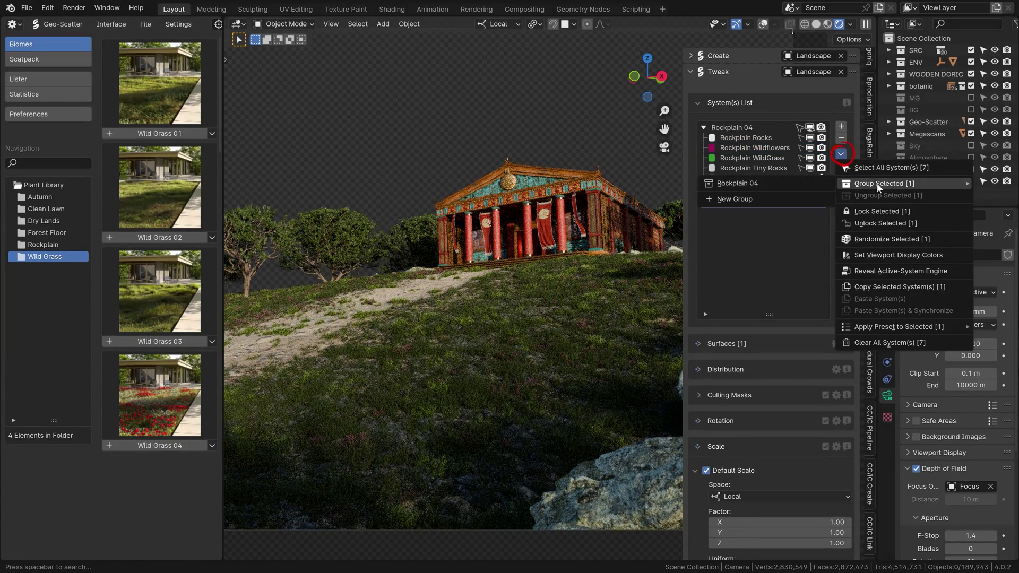
click(775, 186)
click(697, 395)
scroll(706, 361, down, 4)
click(765, 337)
click(724, 415)
click(705, 323)
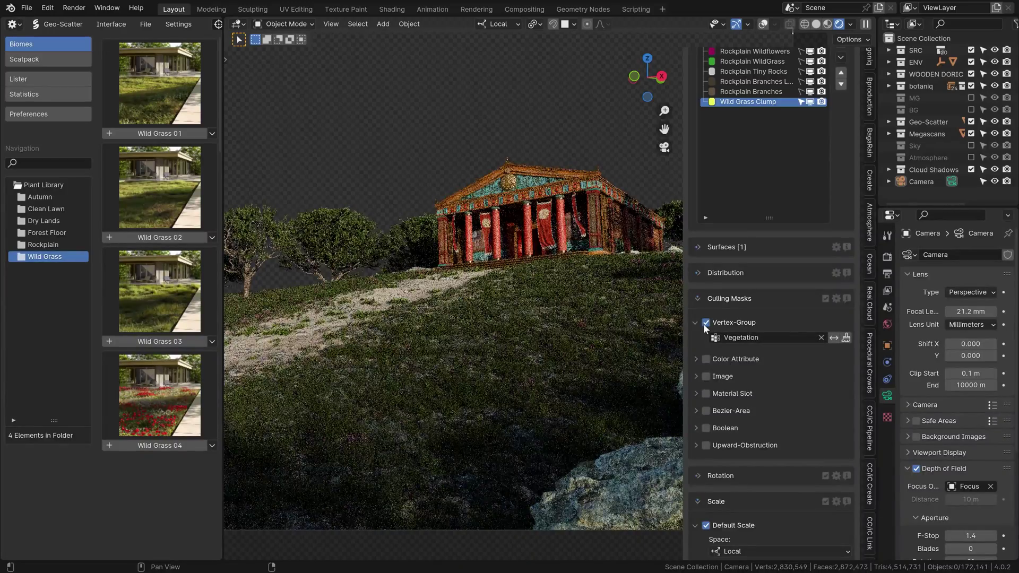
click(834, 337)
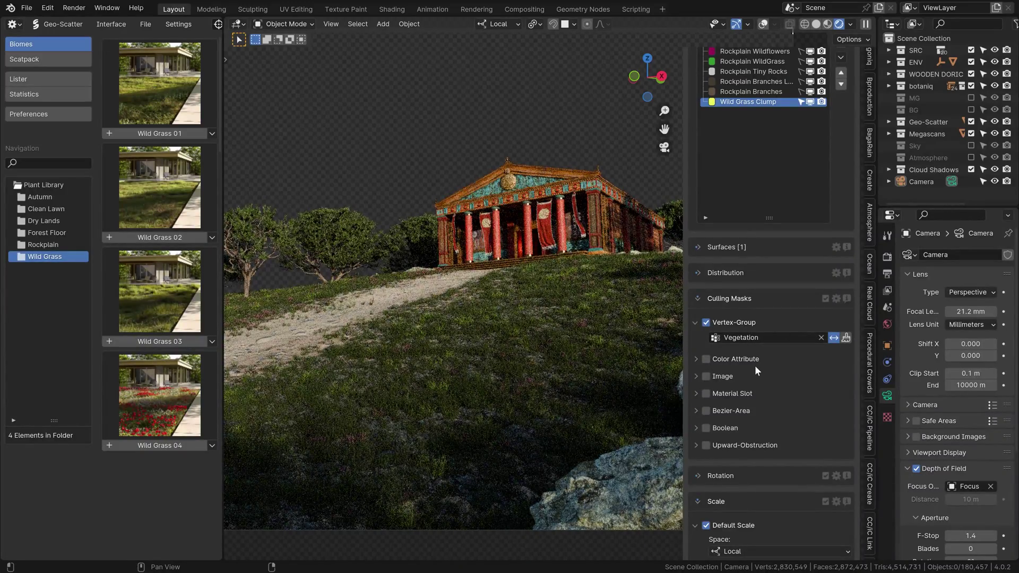
Step: Enable camera optimization with frustum and distance culling (10 m to 110 m) for Wild Grass Clump
scroll(755, 366, down, 8)
click(695, 333)
scroll(702, 488, down, 2)
click(698, 464)
scroll(699, 461, down, 8)
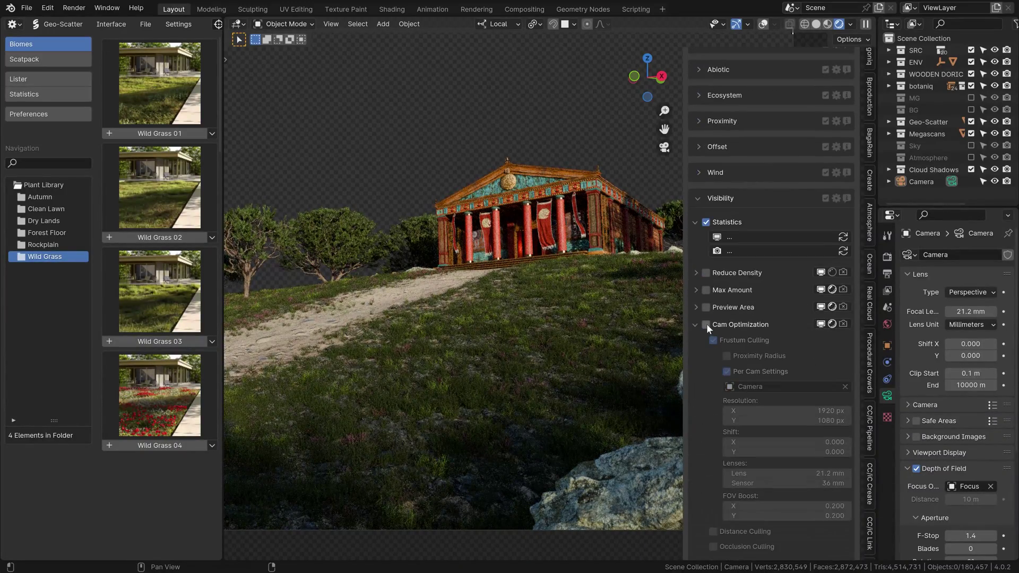
click(705, 325)
scroll(713, 425, down, 5)
click(713, 414)
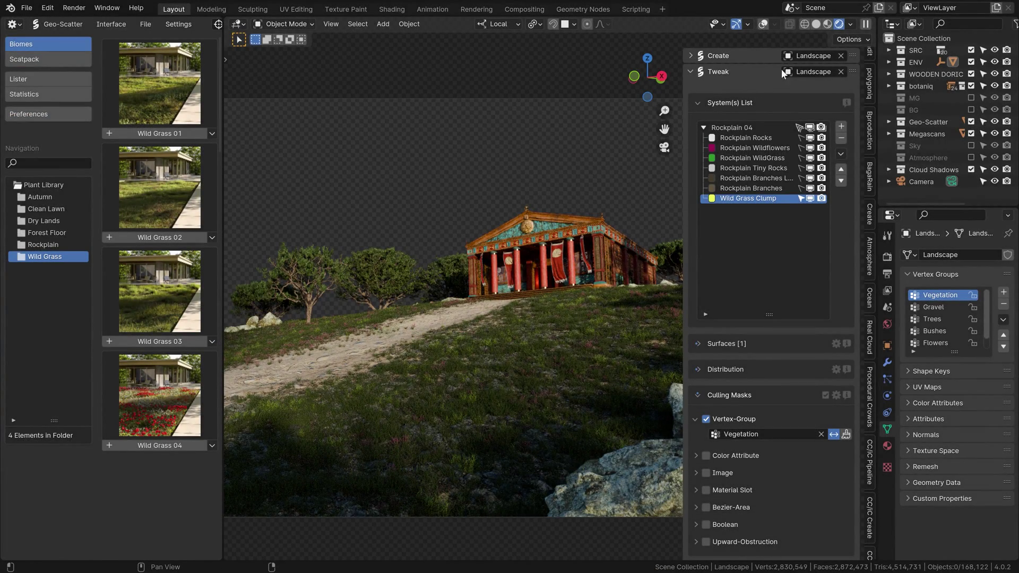
Step: Duplicate the Vegetation vertex group and rename the copy 'Lush Grass'
click(816, 24)
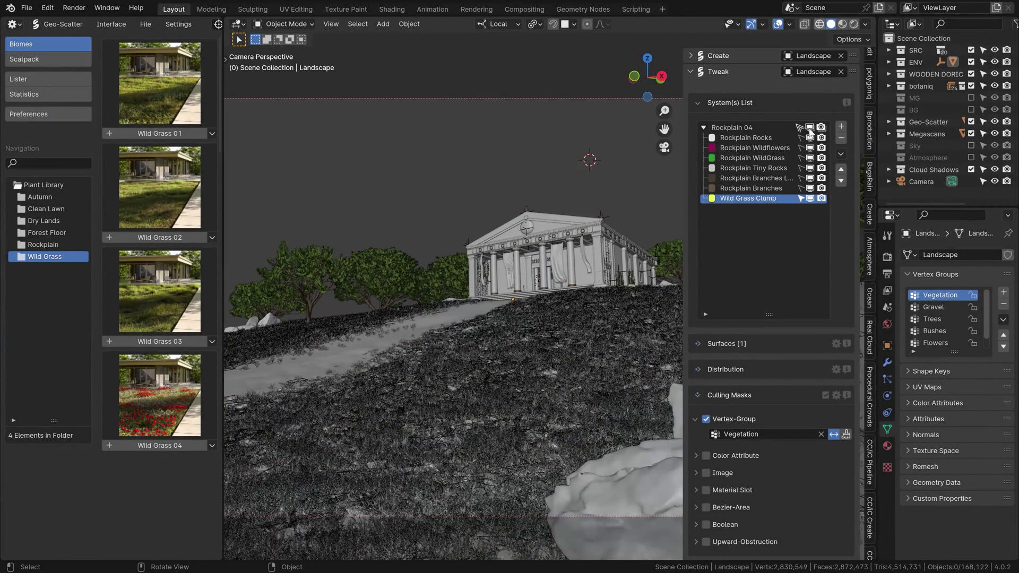
click(1003, 319)
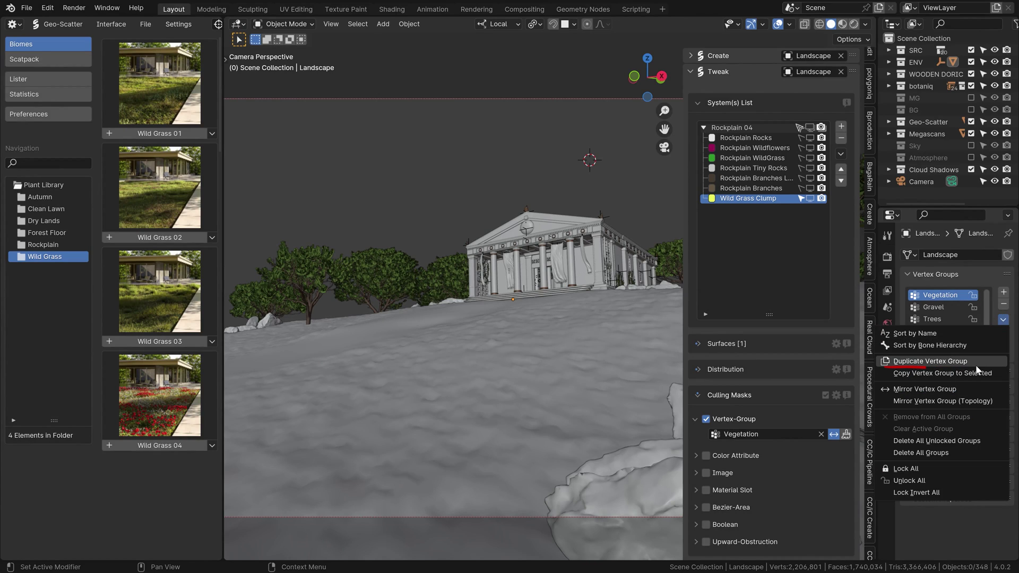
click(954, 362)
double_click(944, 344)
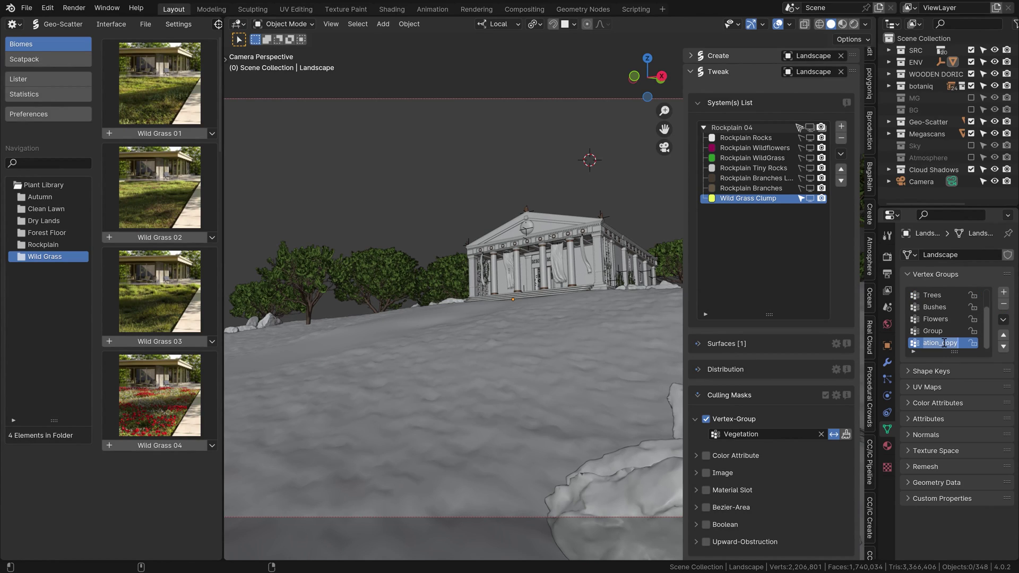
text(Lush Grass)
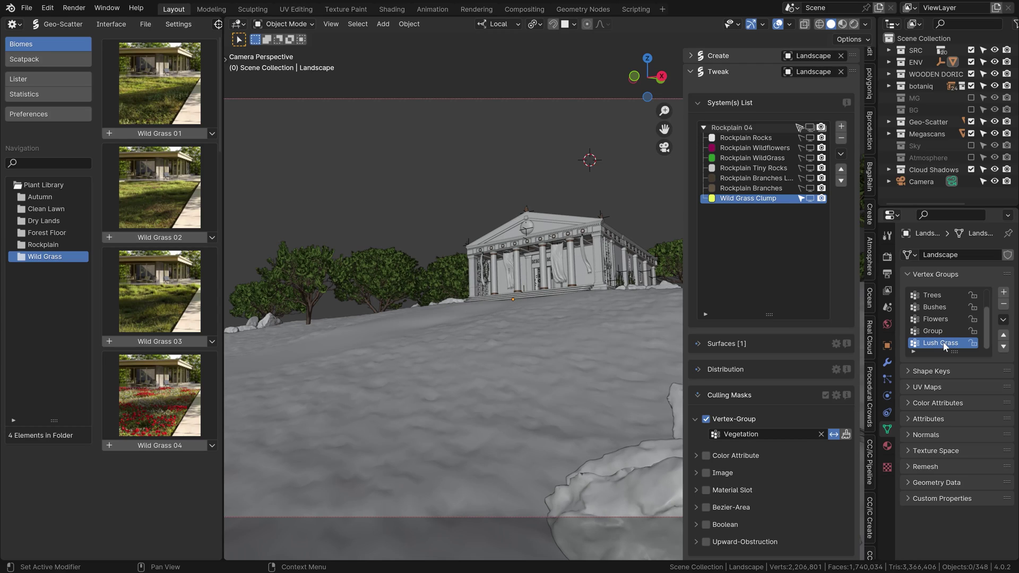
key(Return)
Step: Use Lush Grass as the Wild Grass Clump's culling mask vertex group
click(715, 436)
key(ctrl+a)
text(Lush)
click(729, 452)
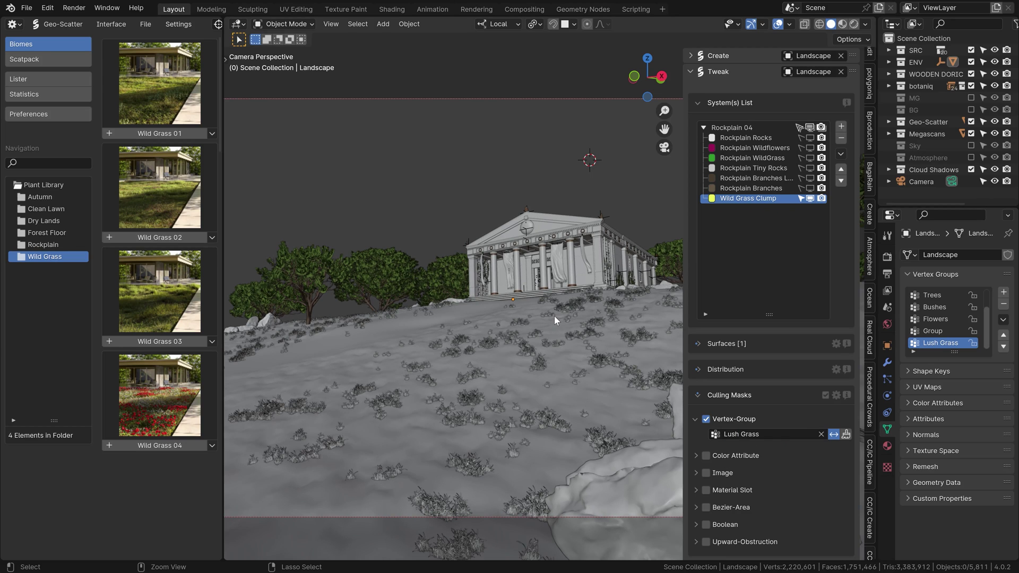
Step: Weight-paint Lush Grass: zero over red areas, 0.851 along the central diagonal strip
key(ctrl+Tab)
middle_drag(382, 367, 435, 383)
mouse_move(435, 384)
mouse_down()
mouse_move(486, 395)
mouse_move(542, 288)
mouse_move(386, 287)
mouse_move(426, 334)
mouse_move(356, 420)
mouse_move(349, 392)
mouse_move(482, 300)
mouse_up()
key(ctrl+f)
click(530, 297)
mouse_move(568, 282)
mouse_down()
mouse_move(520, 371)
mouse_move(563, 329)
mouse_move(478, 445)
mouse_up()
Step: Return to Object Mode and view the camera in Rendered shading
key(ctrl+Tab)
click(269, 318)
key(KP_0)
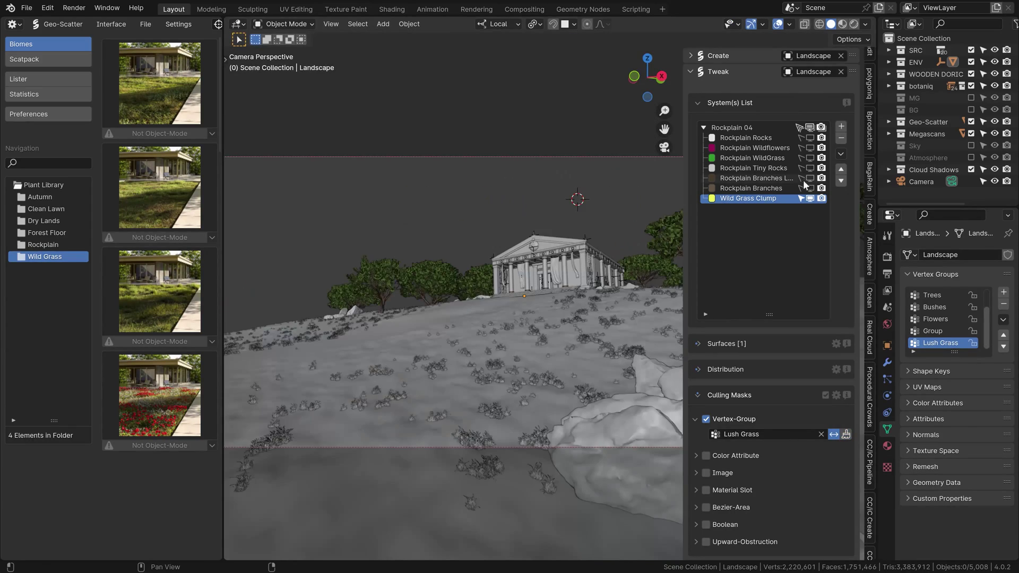
click(811, 181)
click(854, 24)
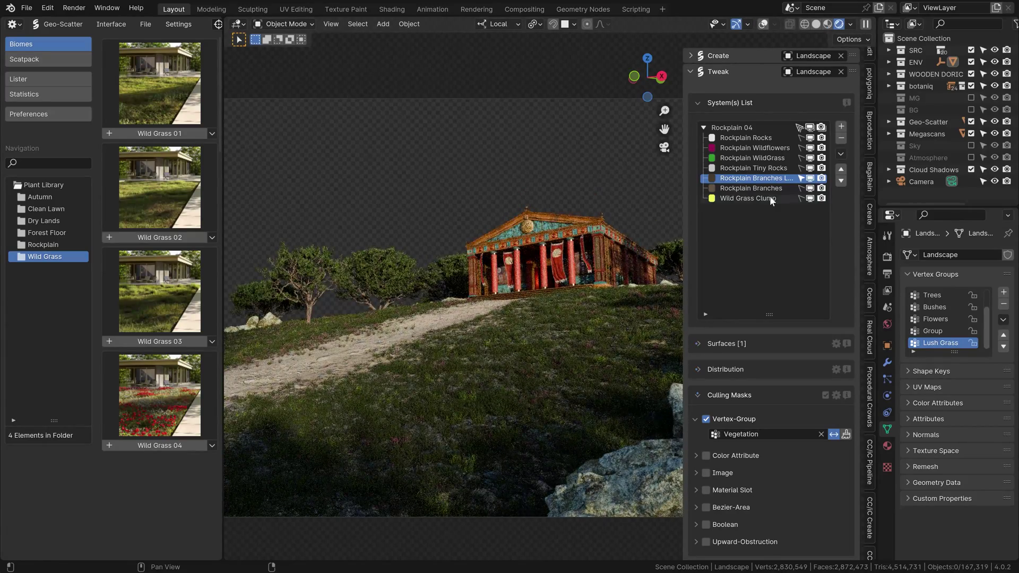
Step: Scatter the single Wild Flower Poppy layer from the Wild Grass 04 biome
click(771, 199)
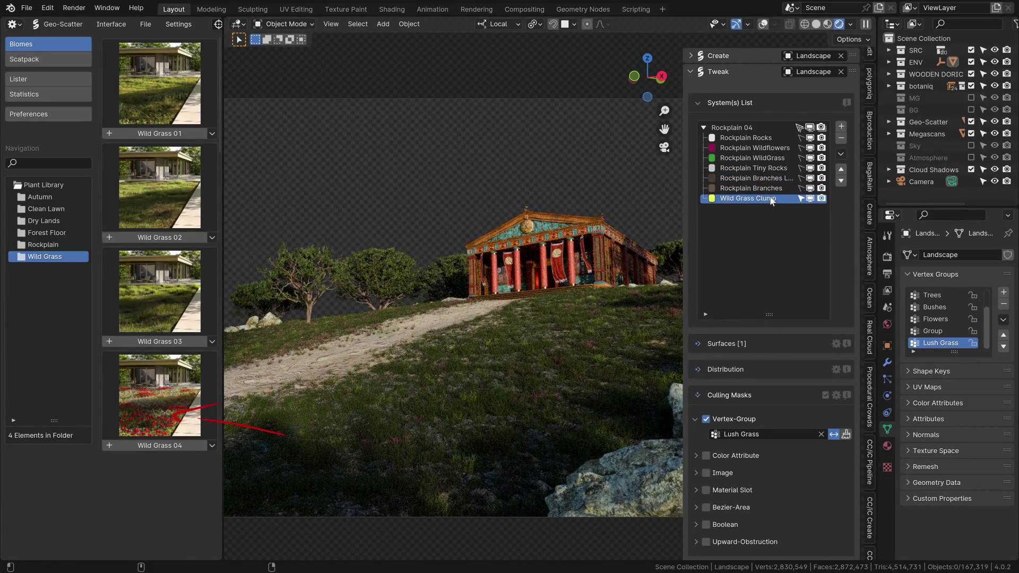
click(212, 446)
mouse_move(260, 459)
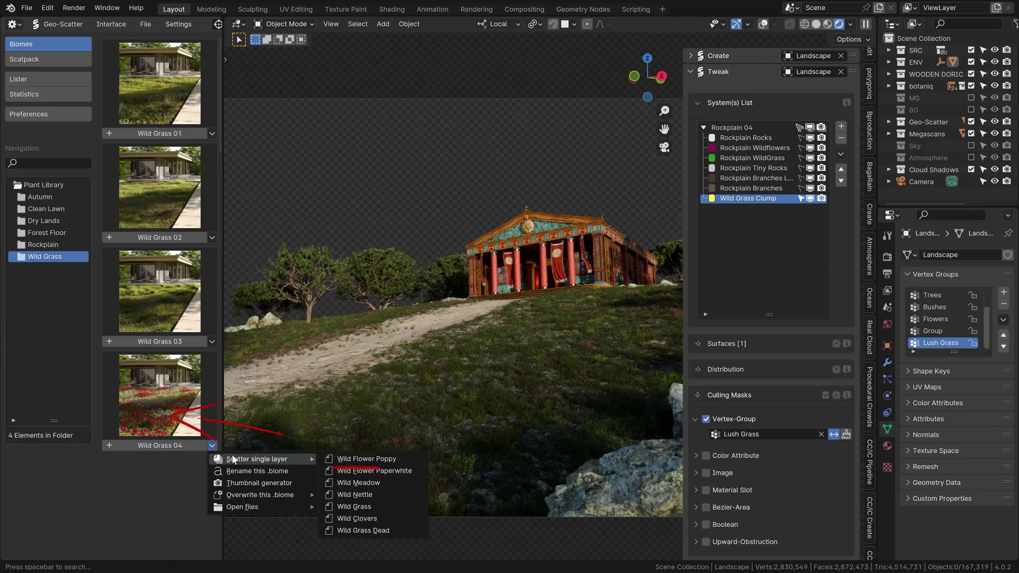
click(355, 460)
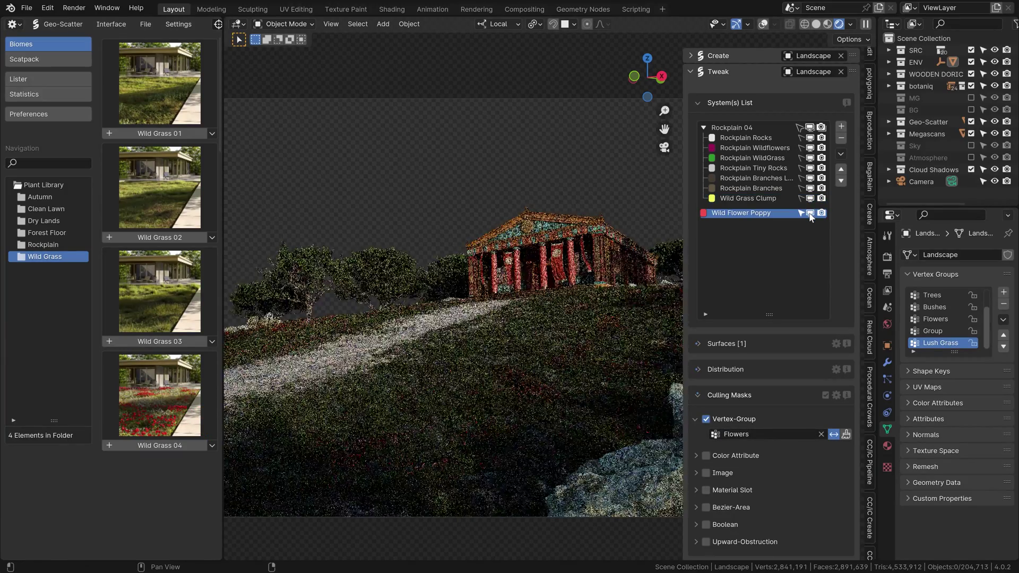
Step: Scatter the single Rockplain Bushes Coniferous layer from the Rockplain 01 biome
click(43, 245)
click(212, 133)
mouse_move(260, 147)
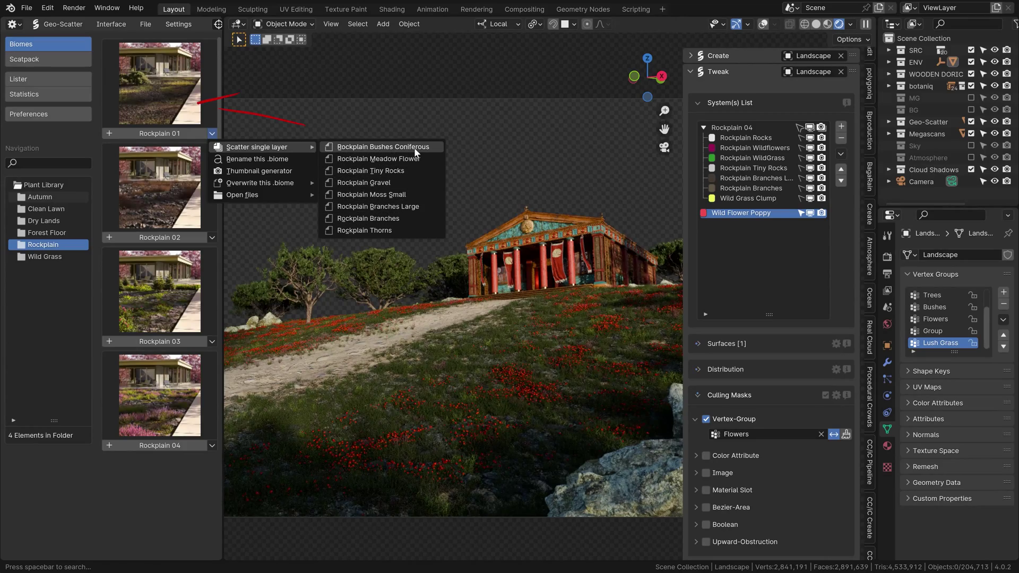
click(416, 153)
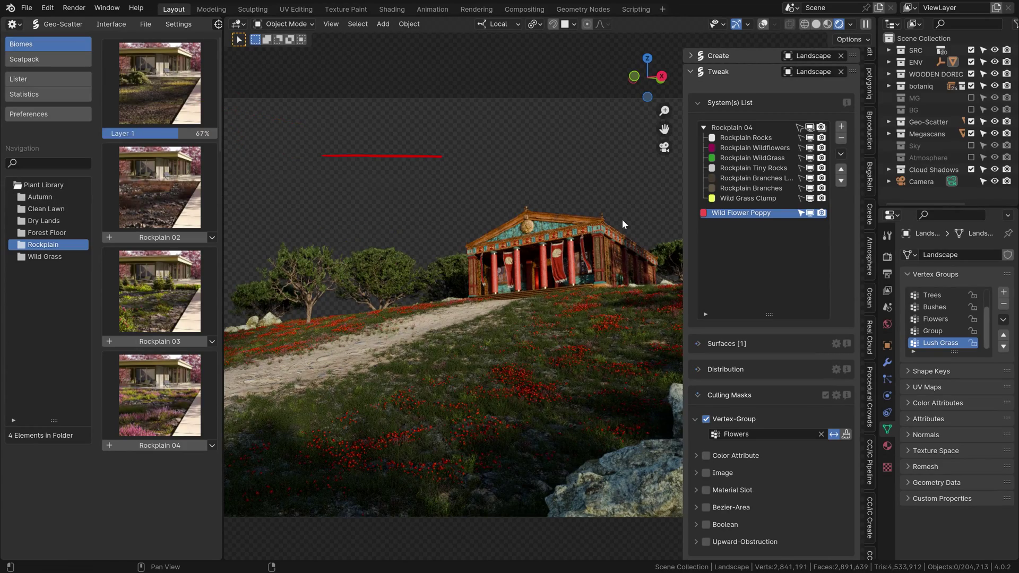
Step: Mask the bushes with the inverted Bushes vertex group and maximize the viewport
click(730, 436)
click(742, 453)
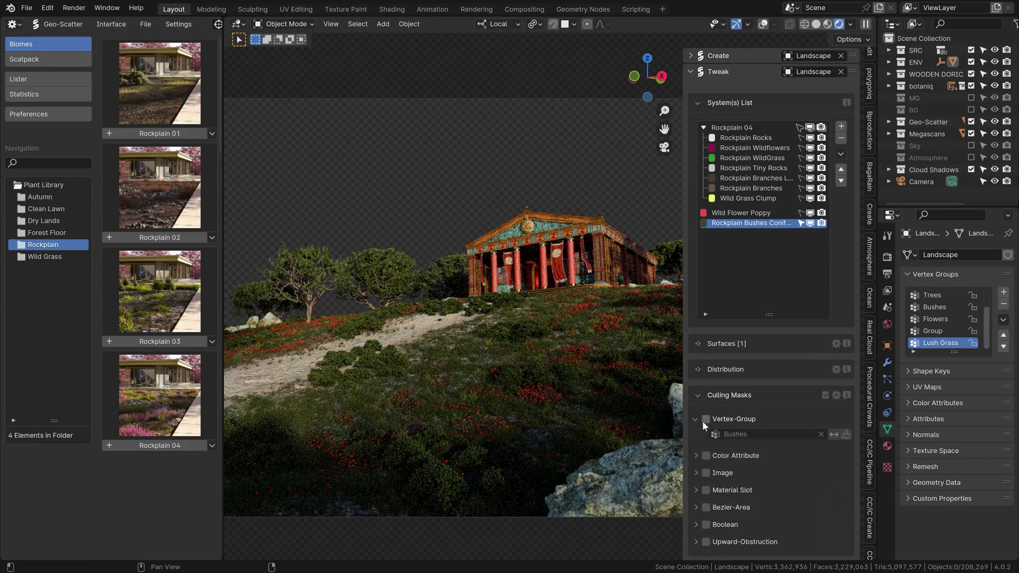
click(706, 418)
click(834, 434)
key(ctrl+space)
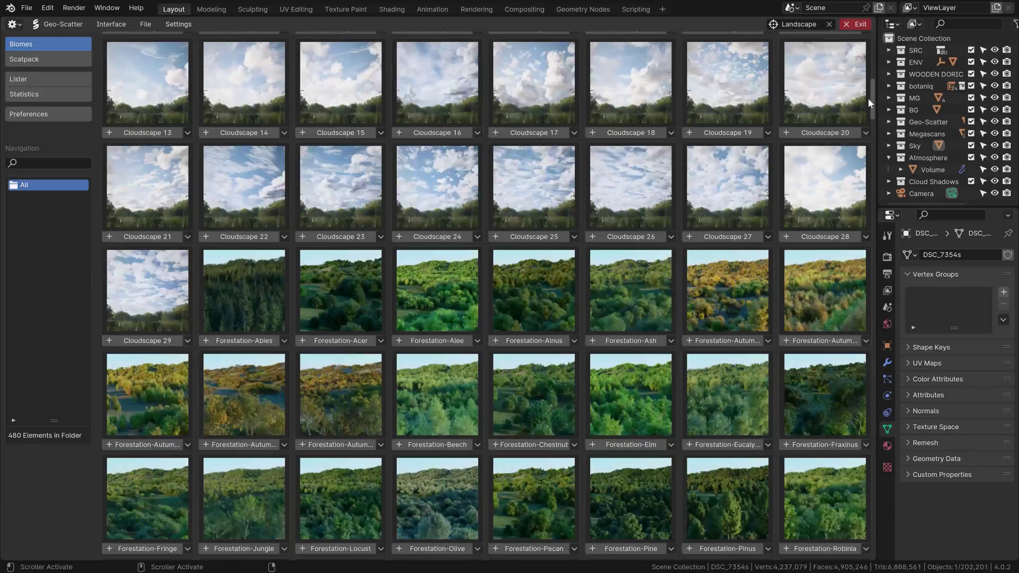
Step: Scroll through the All folder of the full-screen biome browser's 480 presets
drag(868, 98, 872, 304)
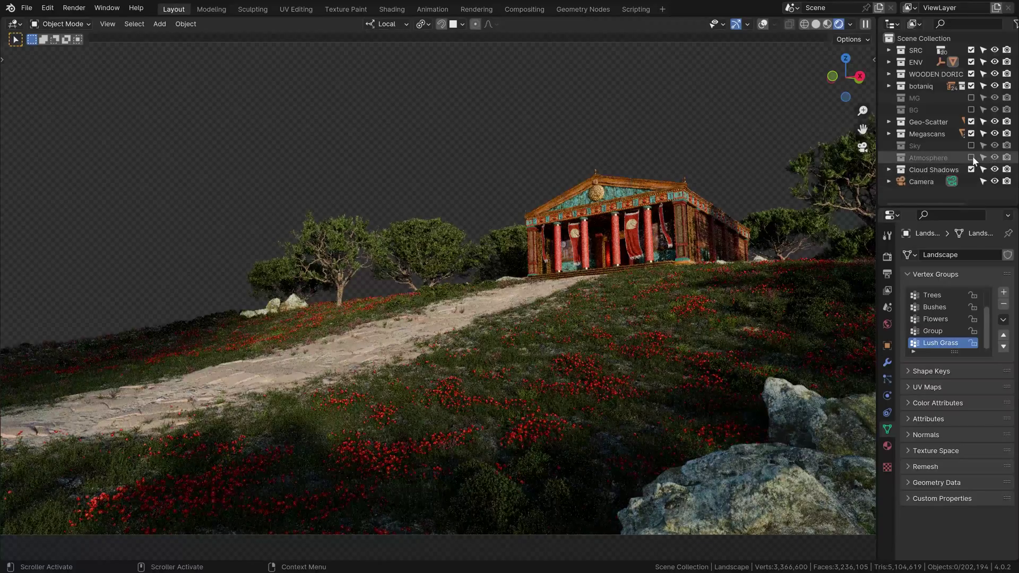
Step: Include the Atmosphere, MG and BG mountain, and Sky collections in the view layer
click(970, 99)
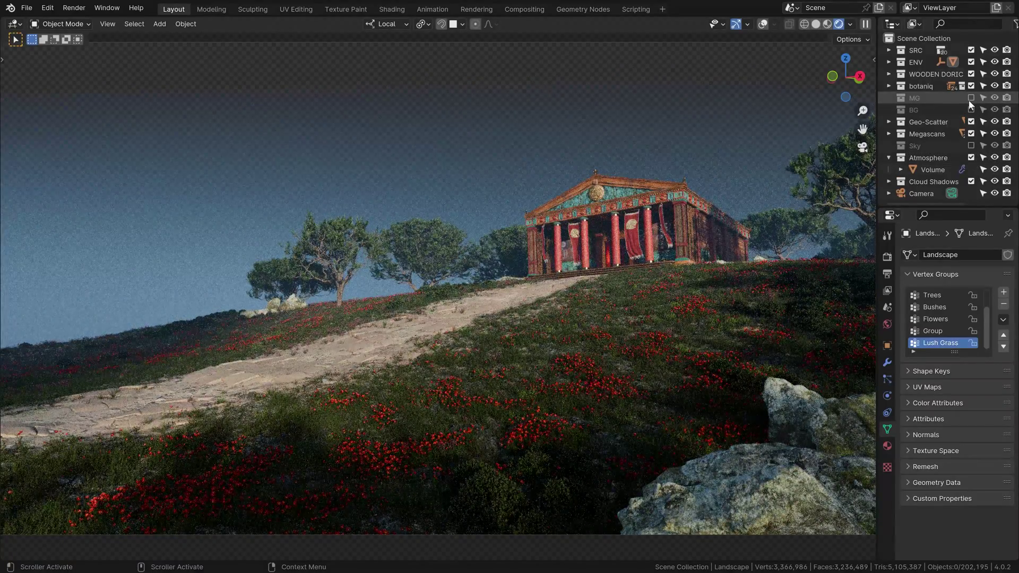
click(970, 99)
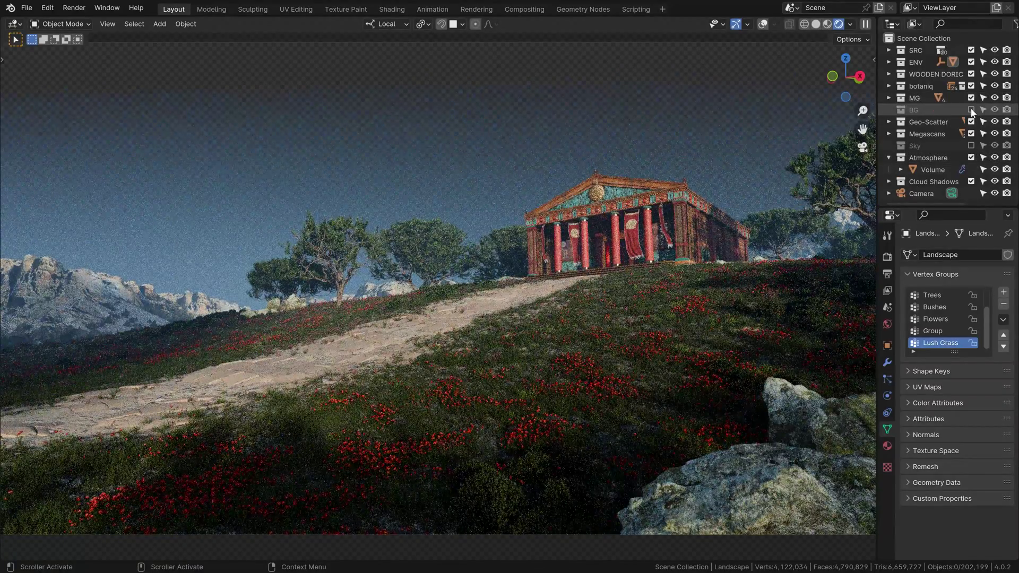
click(972, 110)
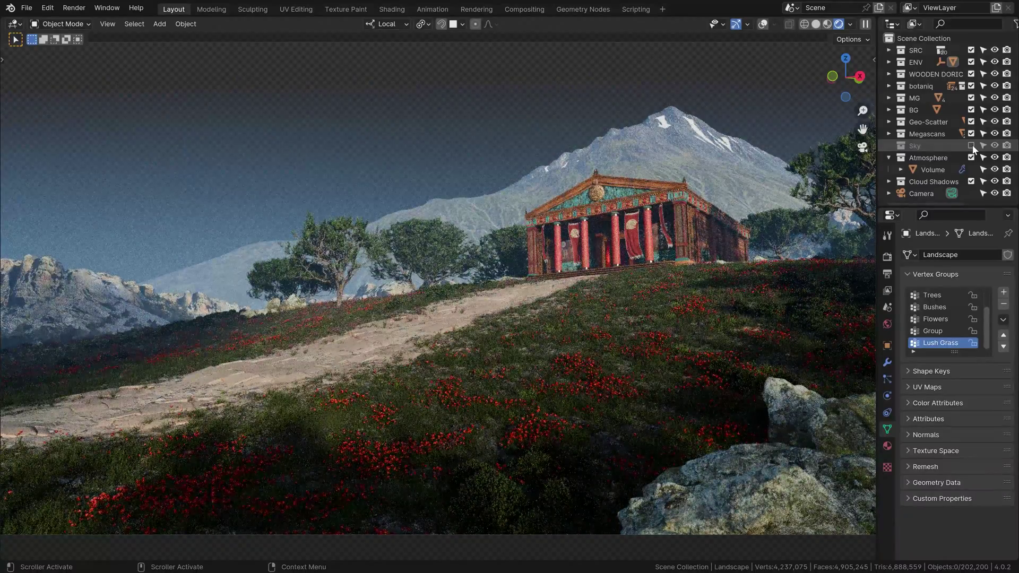
click(972, 145)
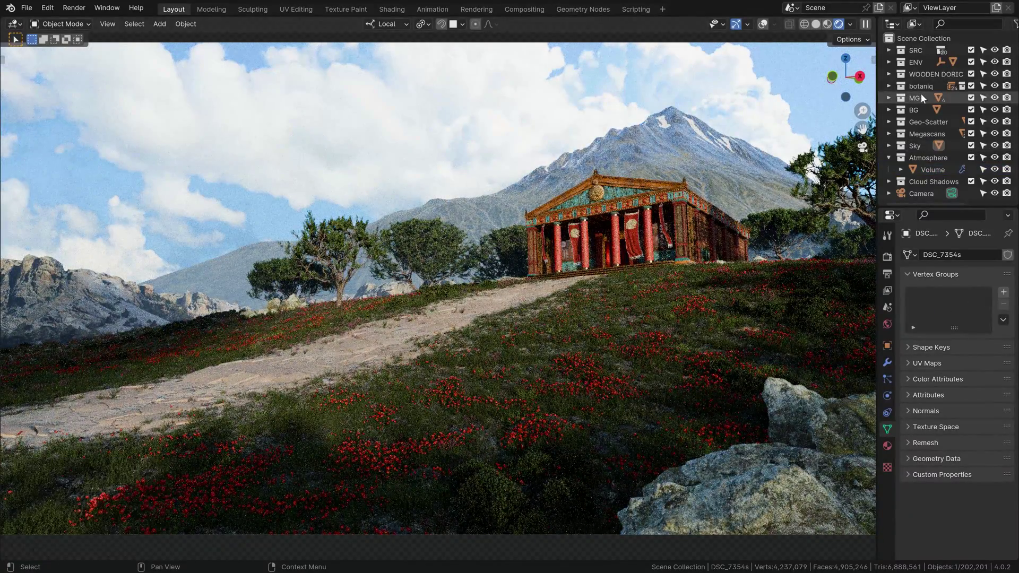